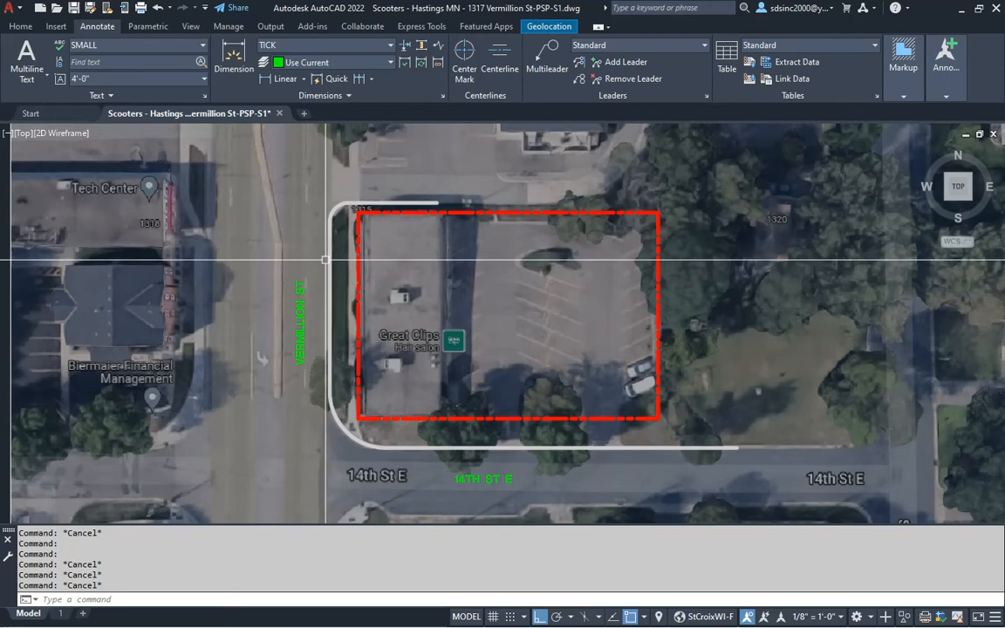
# - Examine the property boundary and the curb lines along Vermillion St and 14th St E
pyautogui.scroll(2, 390, 207)
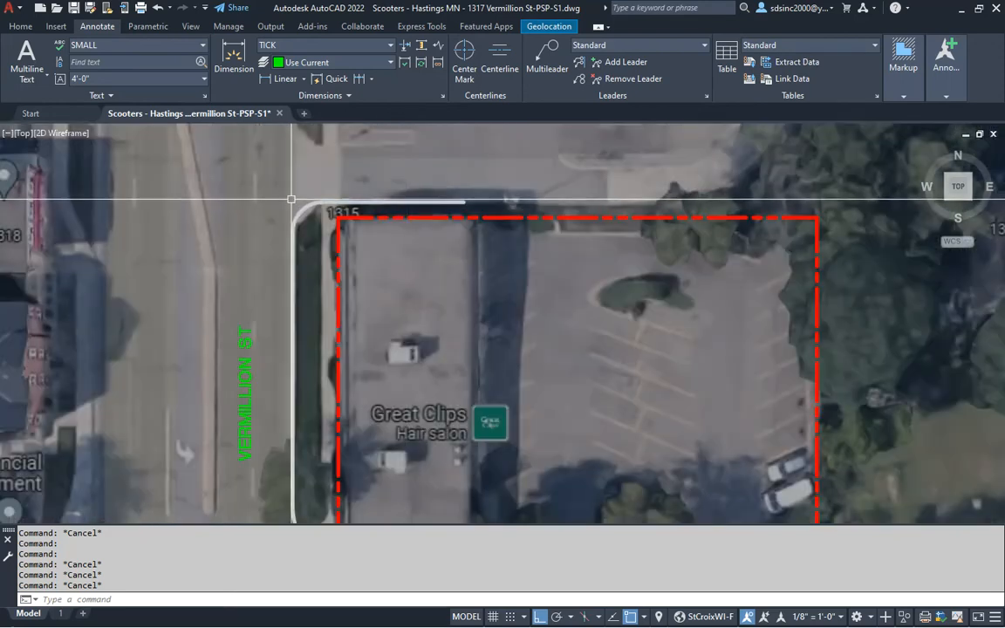
pyautogui.moveTo(298, 381); pyautogui.dragTo(301, 280, button='middle')
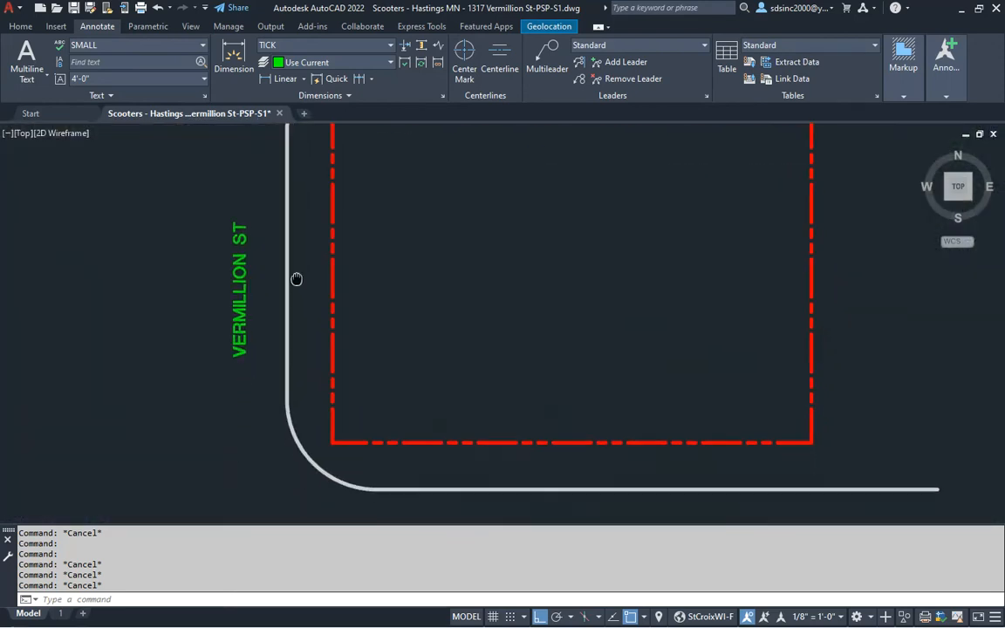
pyautogui.moveTo(670, 481); pyautogui.dragTo(634, 493, button='middle')
pyautogui.scroll(-2, 577, 345)
pyautogui.moveTo(613, 343); pyautogui.dragTo(585, 354, button='middle')
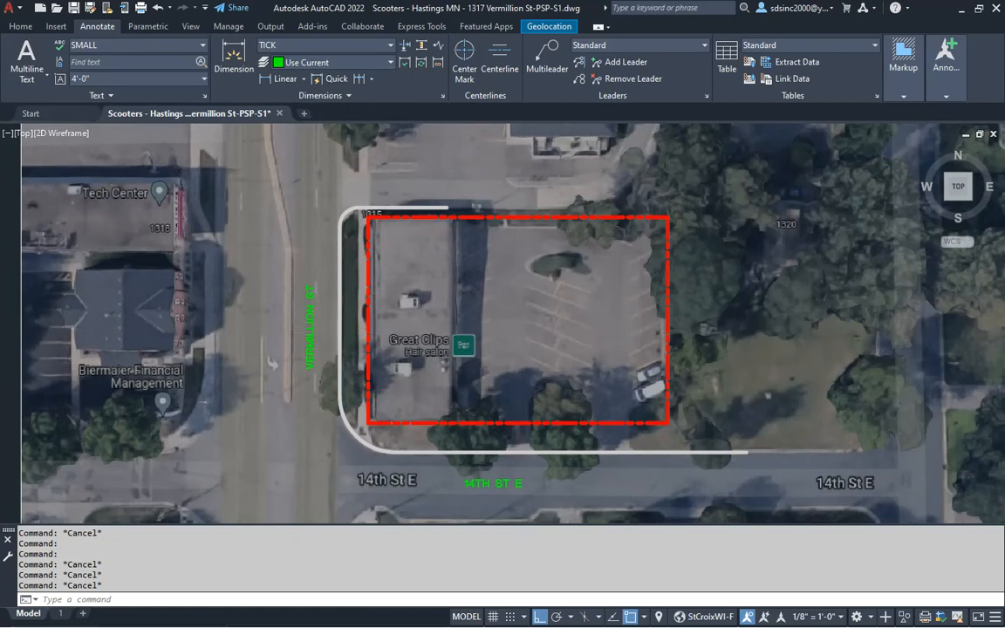
# - Switch to the Smartsheet Notes PDF in Acrobat and read the request notes and site details
pyautogui.hotkey('alt', 'Tab')
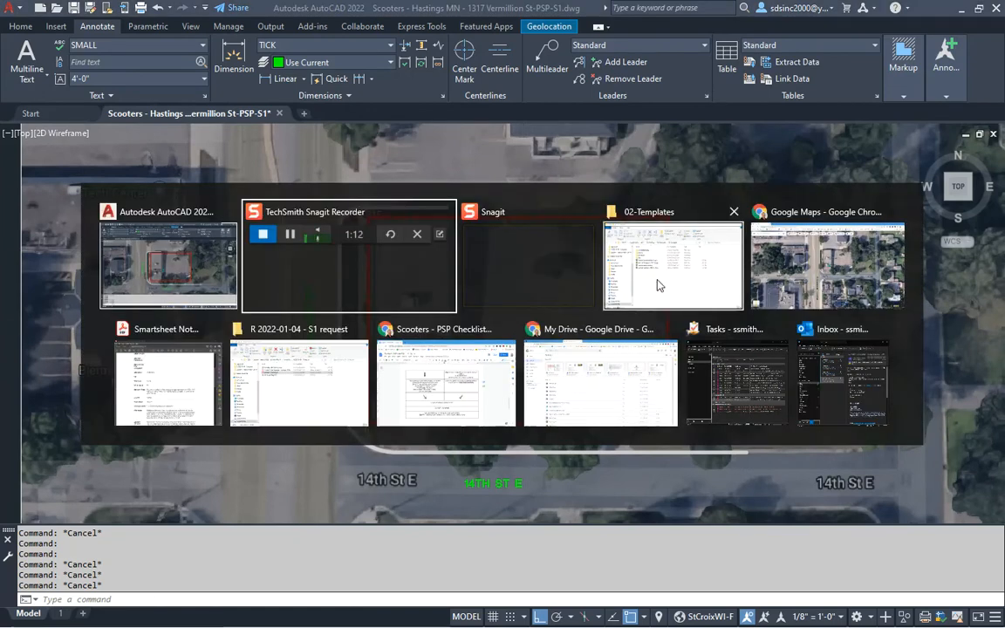
pyautogui.click(144, 351)
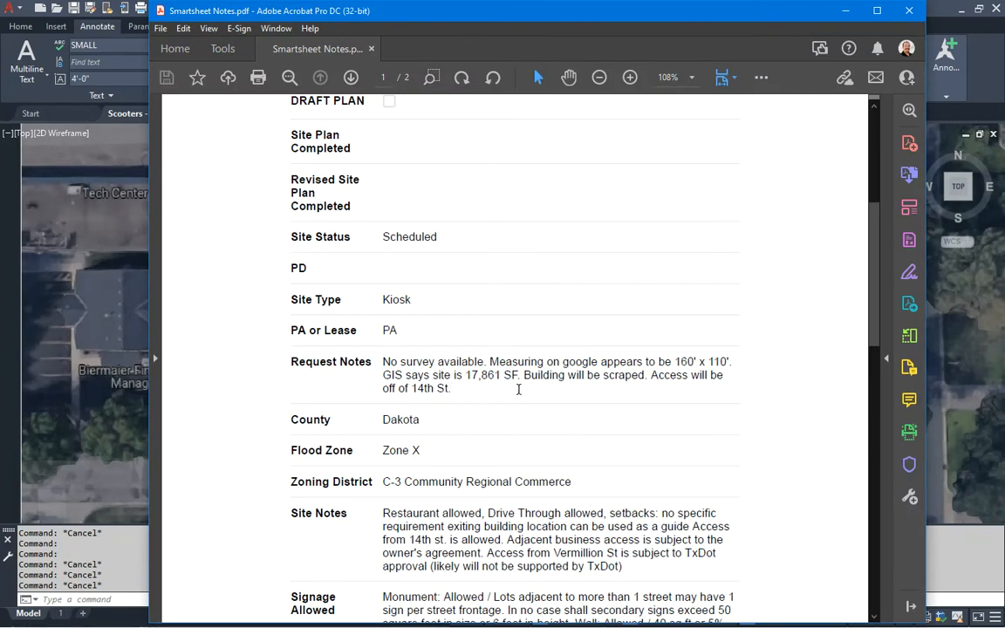
pyautogui.scroll(-1, 515, 394)
pyautogui.scroll(3, 576, 434)
pyautogui.scroll(3, 573, 427)
pyautogui.scroll(-2, 572, 426)
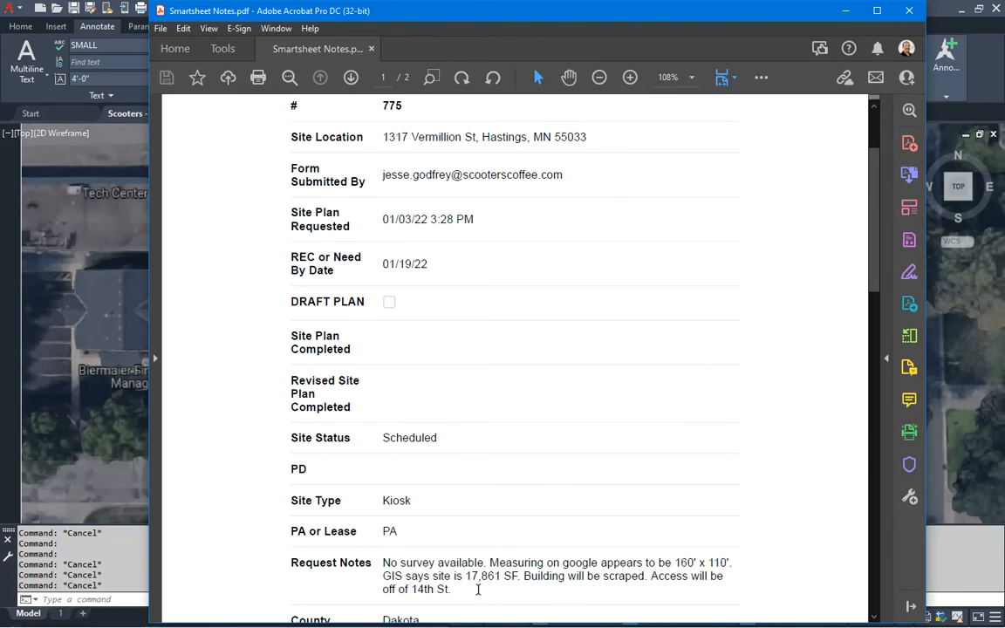
pyautogui.click(947, 354)
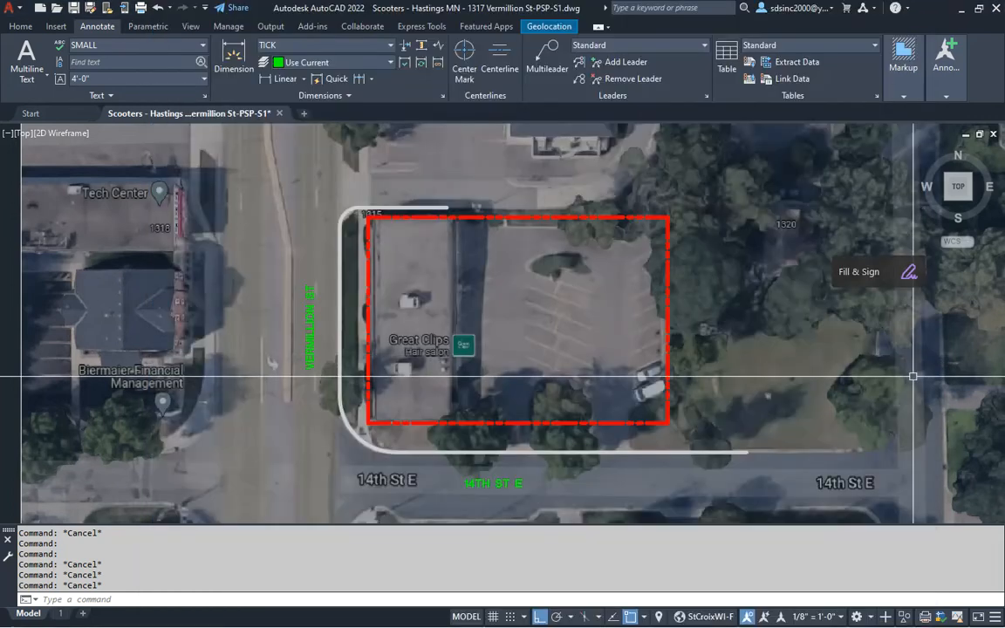
# - Examine the adjacent business lot and the street frontages around the property in the AutoCAD drawing
pyautogui.moveTo(388, 234)
pyautogui.mouseDown(button='middle')
pyautogui.moveTo(397, 278)
pyautogui.moveTo(384, 338)
pyautogui.mouseUp(button='middle')
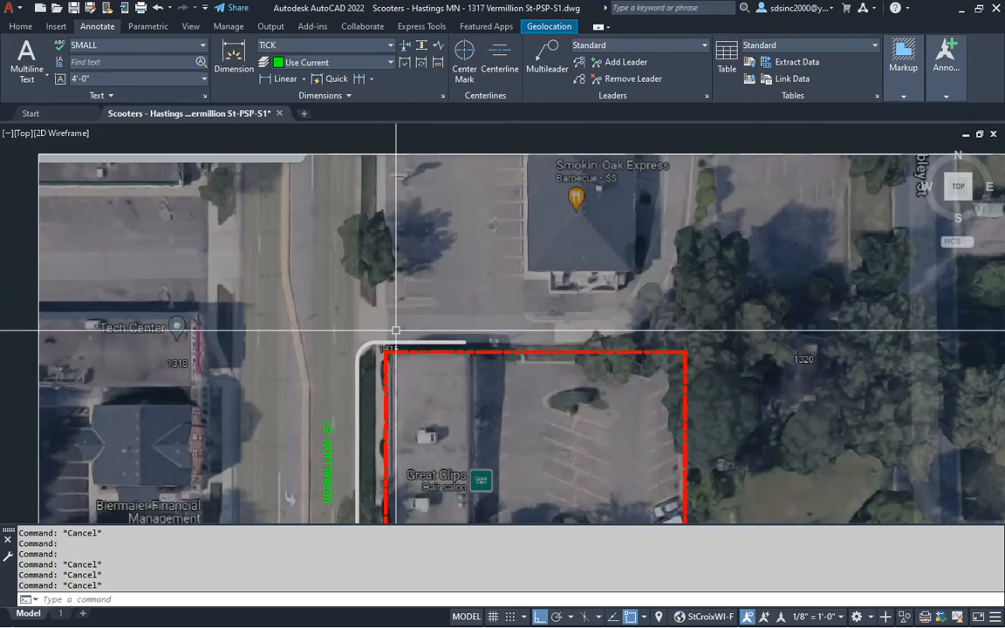
pyautogui.moveTo(434, 406); pyautogui.dragTo(428, 265, button='middle')
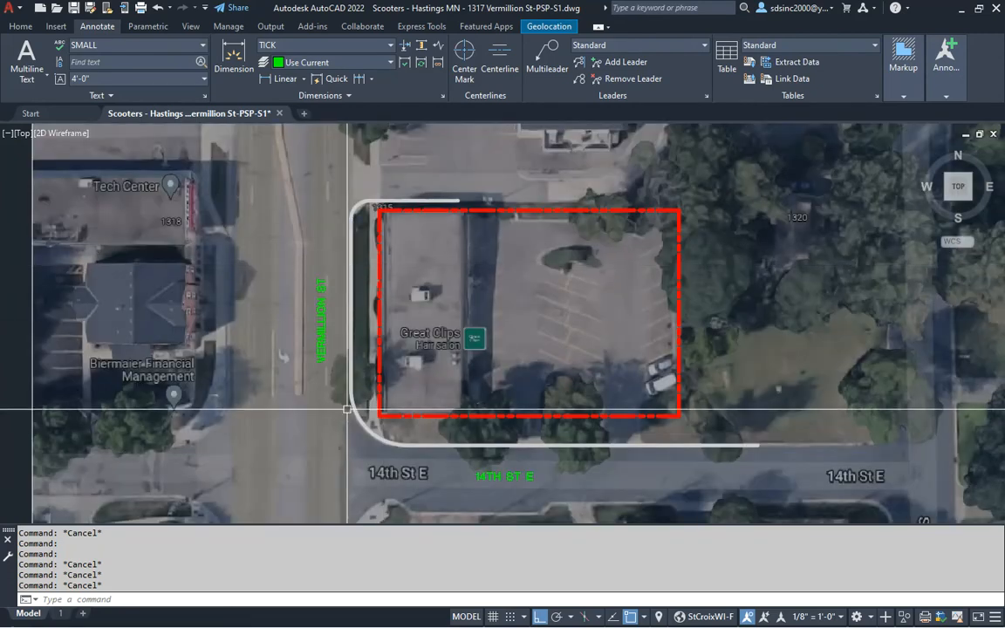
pyautogui.scroll(2, 552, 455)
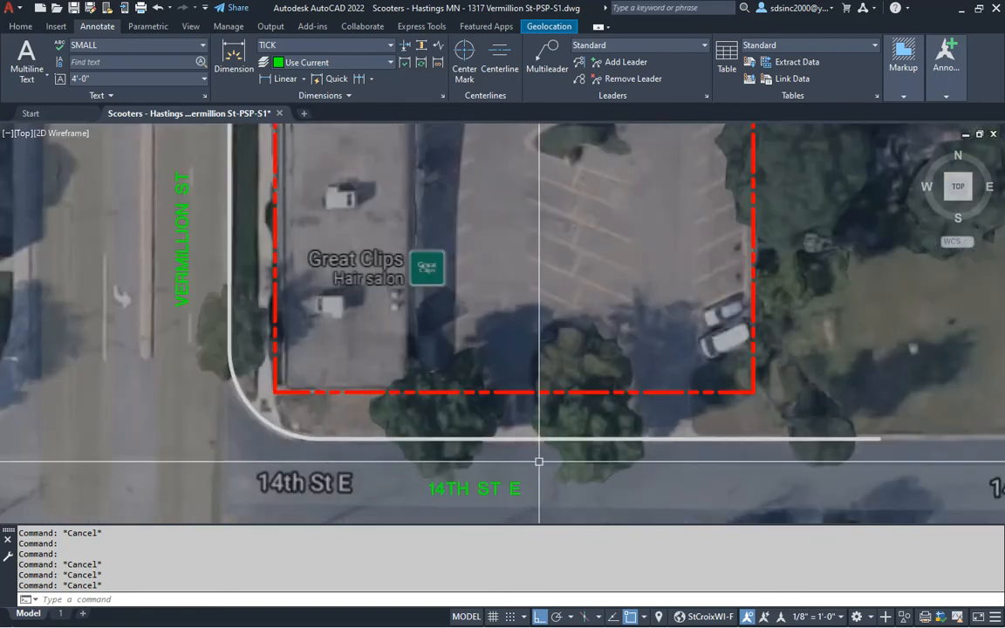
pyautogui.scroll(-2, 547, 279)
pyautogui.moveTo(546, 278); pyautogui.dragTo(528, 298, button='middle')
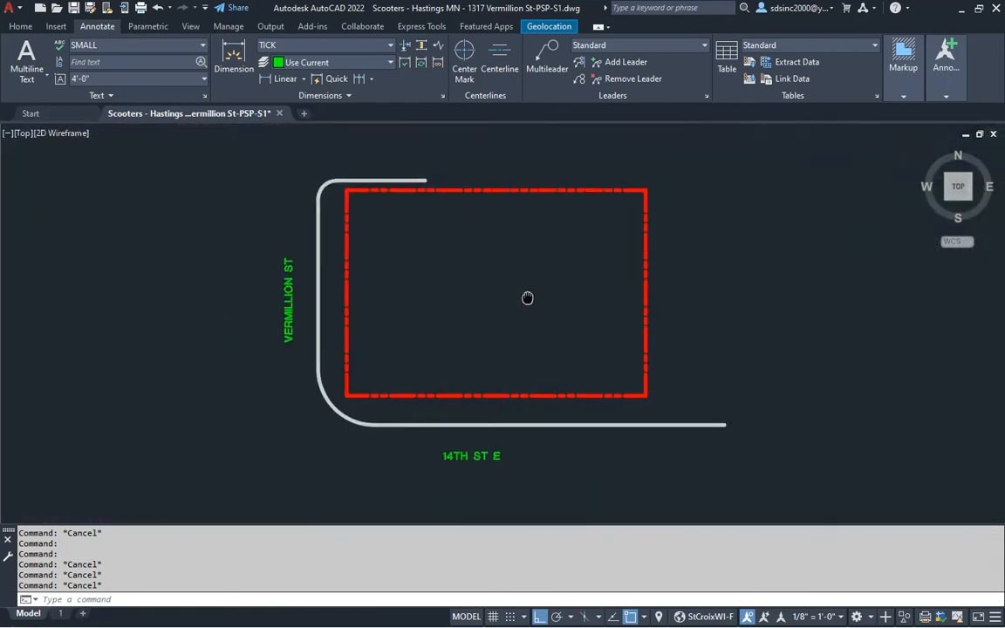
# - Switch to Google Maps in Chrome and look along 14th St E in Street View
pyautogui.hotkey('alt', 'Tab')
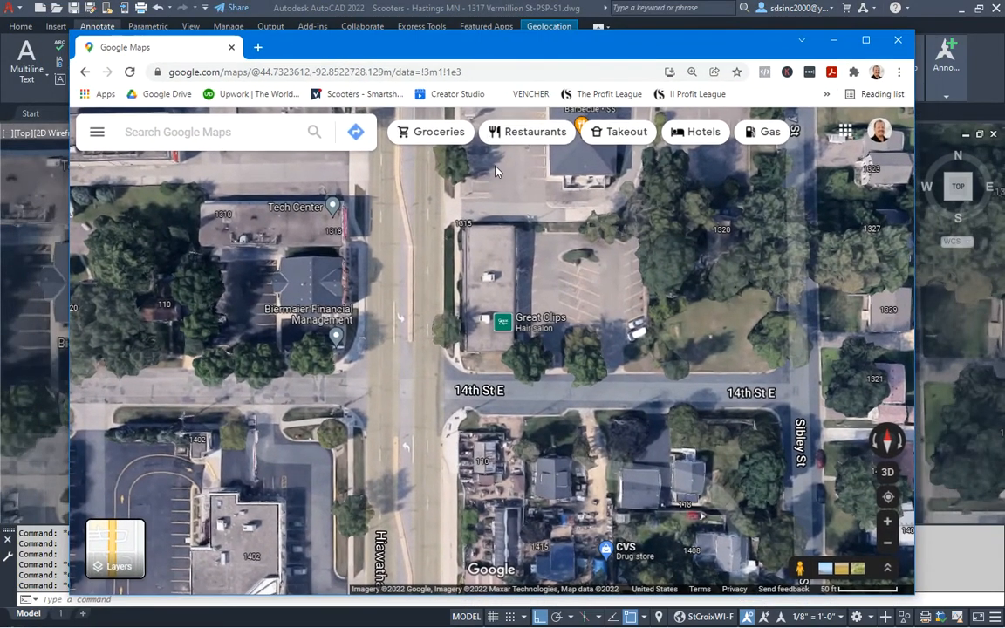
pyautogui.scroll(-1, 538, 336)
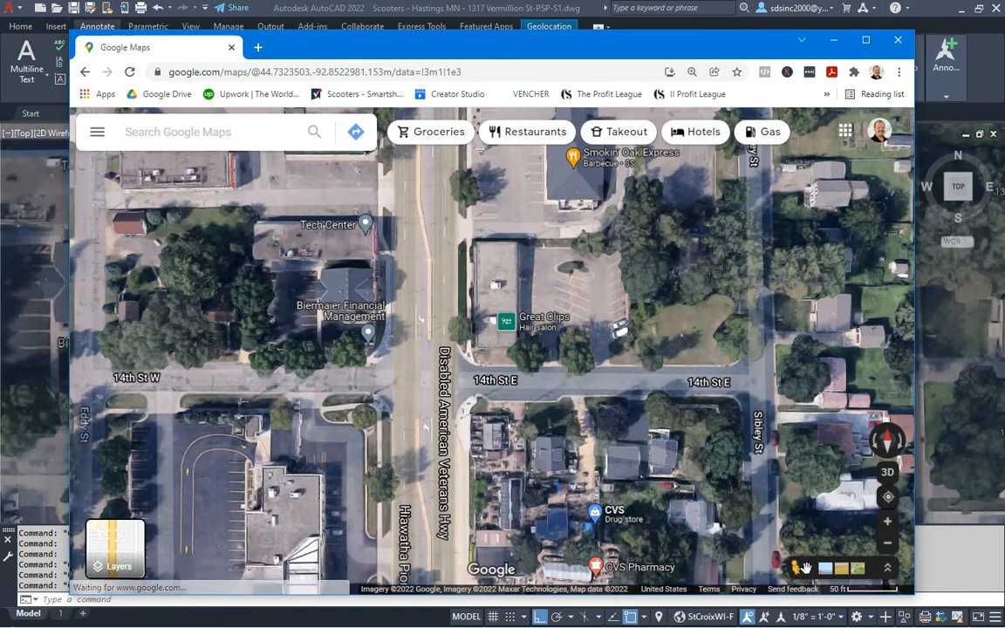
pyautogui.moveTo(800, 568); pyautogui.dragTo(491, 305)
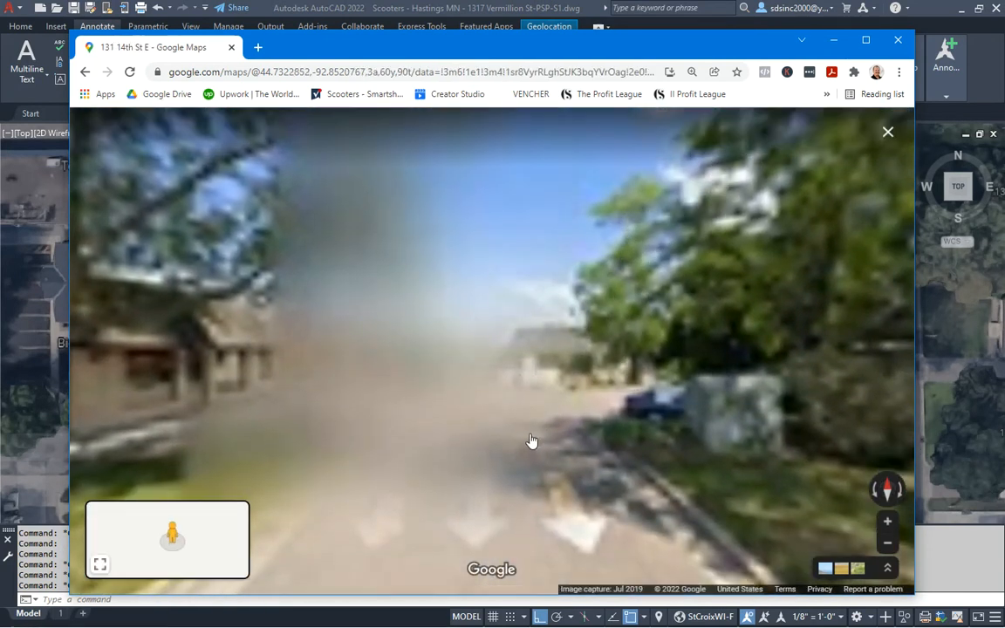
pyautogui.moveTo(543, 480); pyautogui.dragTo(507, 243)
# - Examine the Great Clips site, its parking lot and the 14th St E frontage in the tilted 3D aerial view
pyautogui.scroll(-6, 495, 301)
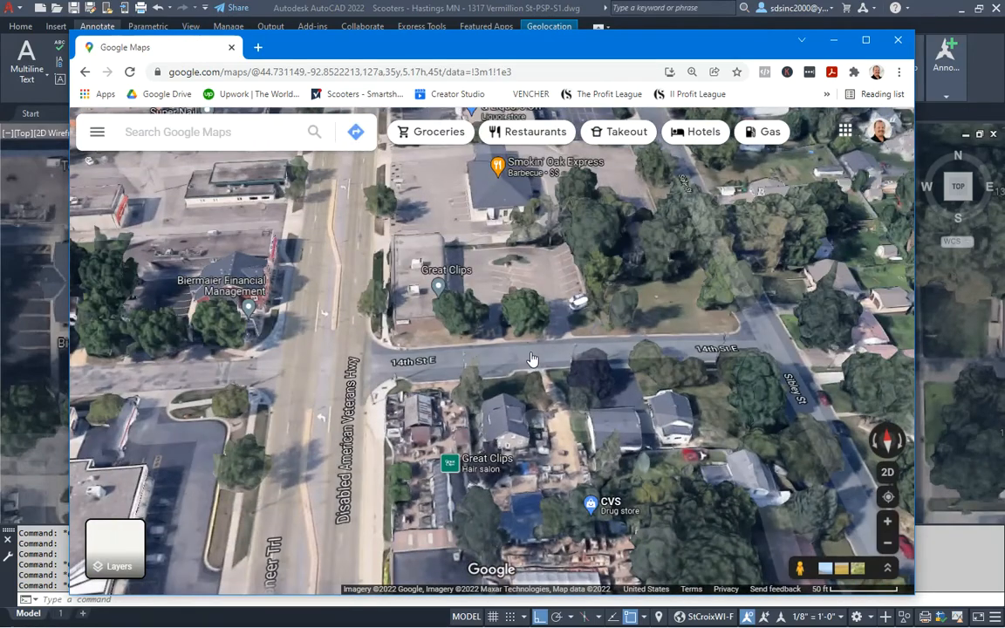
pyautogui.scroll(2, 527, 353)
pyautogui.moveTo(516, 353); pyautogui.dragTo(397, 344)
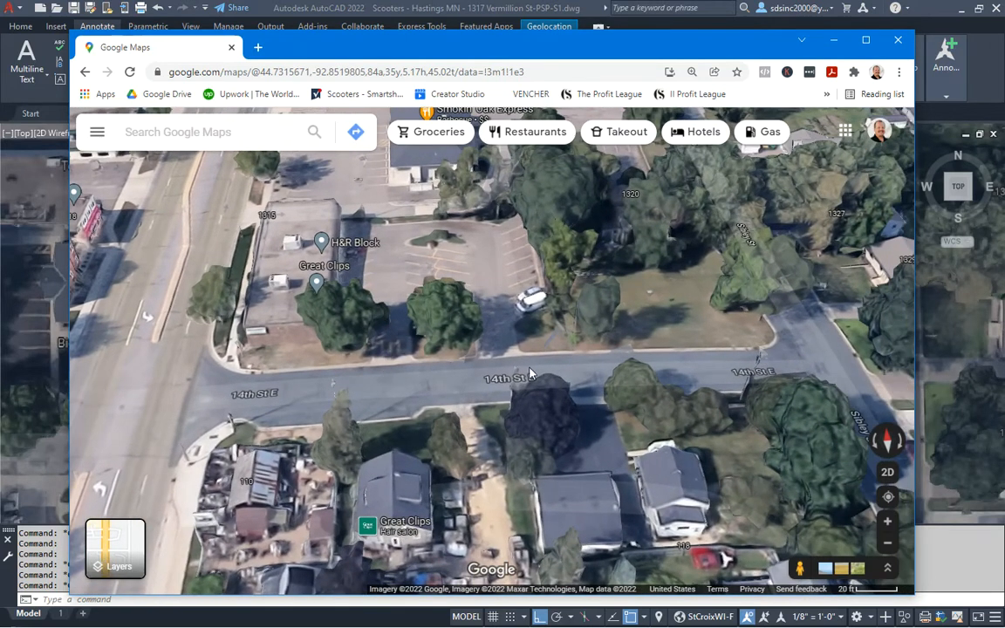
pyautogui.moveTo(299, 340); pyautogui.dragTo(365, 350)
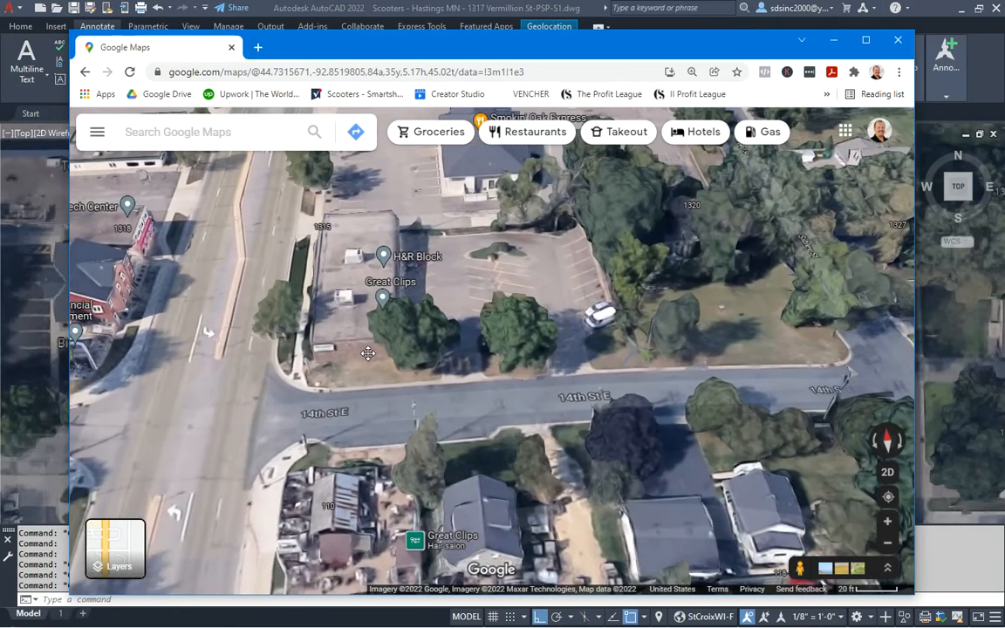
pyautogui.scroll(1, 495, 278)
pyautogui.moveTo(604, 376); pyautogui.dragTo(600, 436)
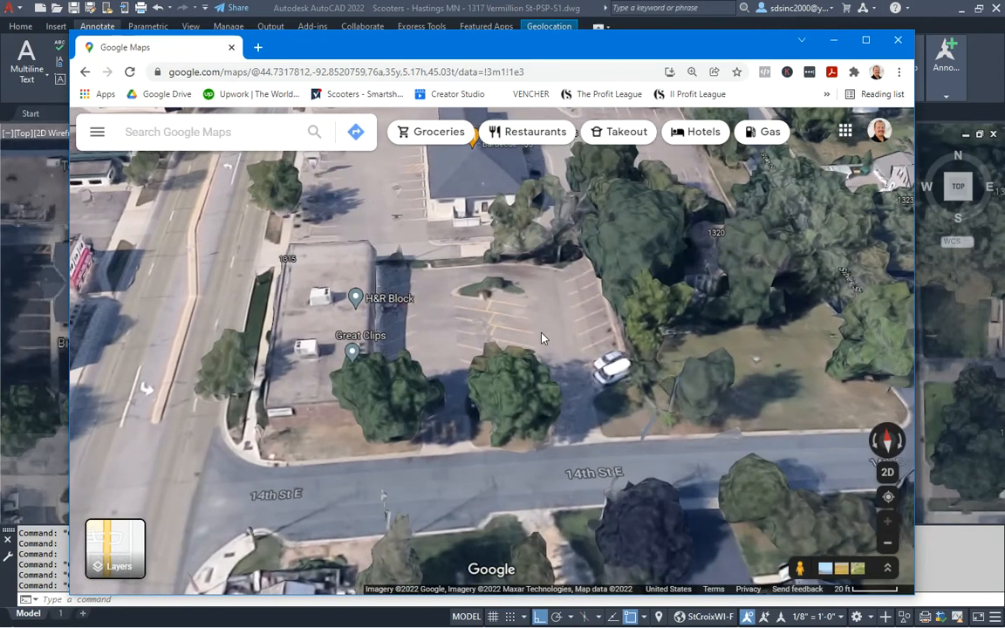
pyautogui.moveTo(540, 332); pyautogui.dragTo(546, 352)
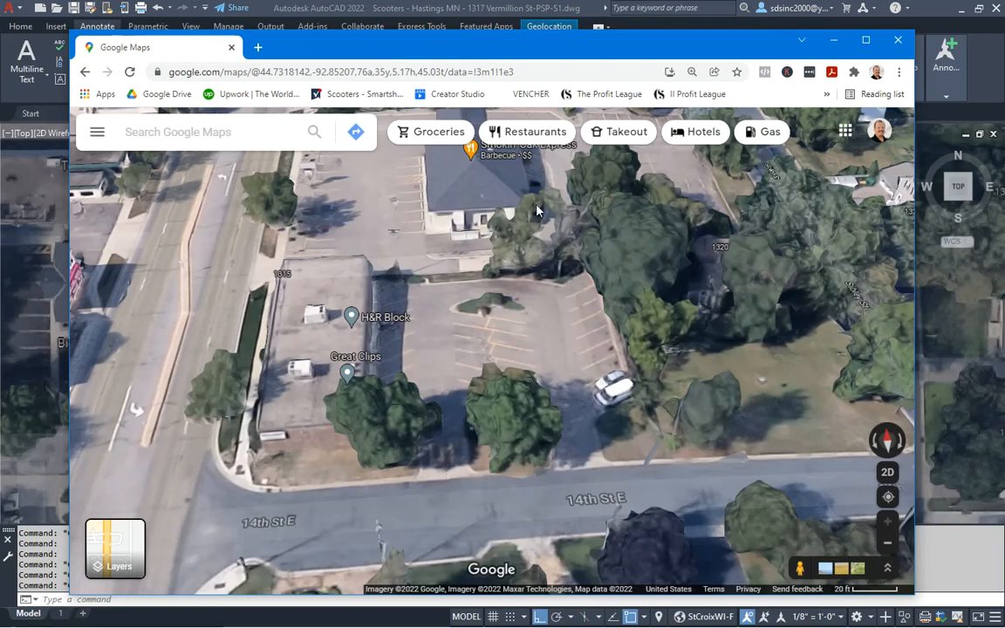
pyautogui.moveTo(525, 46)
pyautogui.mouseDown()
pyautogui.moveTo(373, 0)
pyautogui.moveTo(262, 0)
pyautogui.mouseUp()
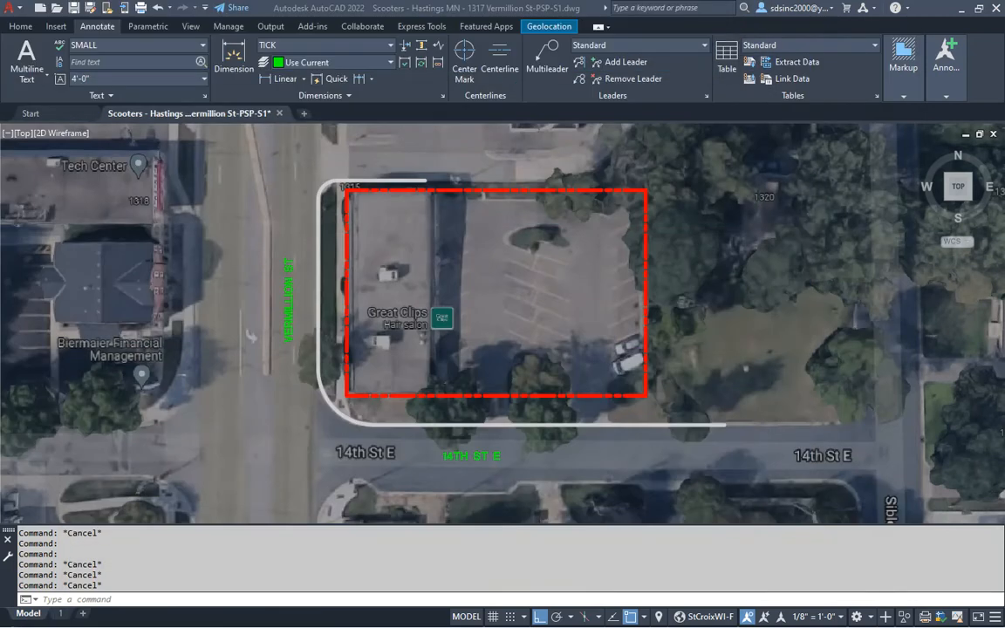
# - Bring the Scooters blocks folder in File Explorer over the drawing and open its Footprints subfolder
pyautogui.moveTo(497, 316)
pyautogui.mouseDown(button='middle')
pyautogui.moveTo(505, 338)
pyautogui.moveTo(537, 339)
pyautogui.mouseUp(button='middle')
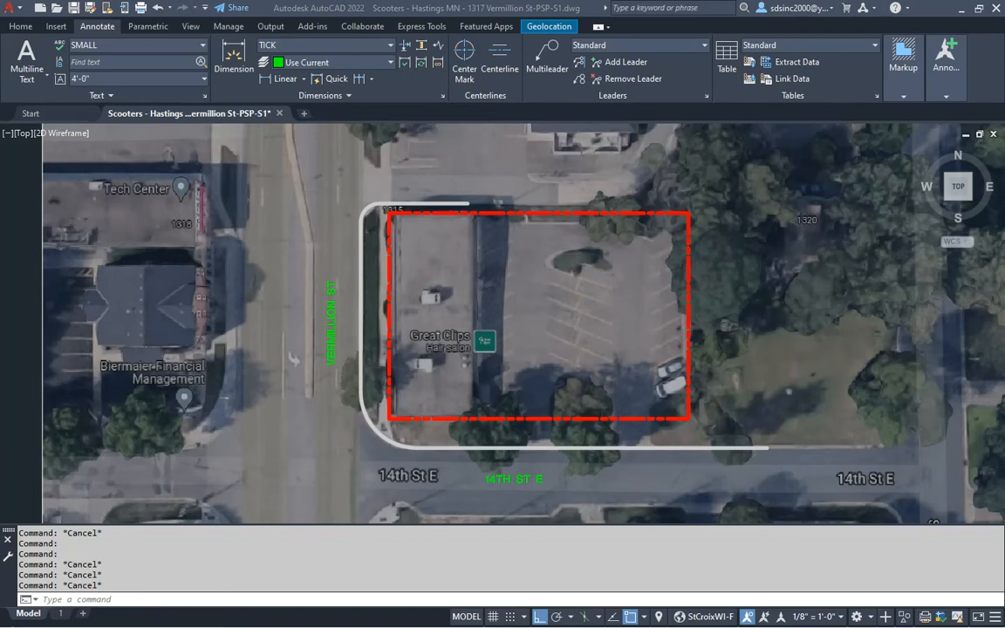
pyautogui.moveTo(0, 116); pyautogui.dragTo(597, 83)
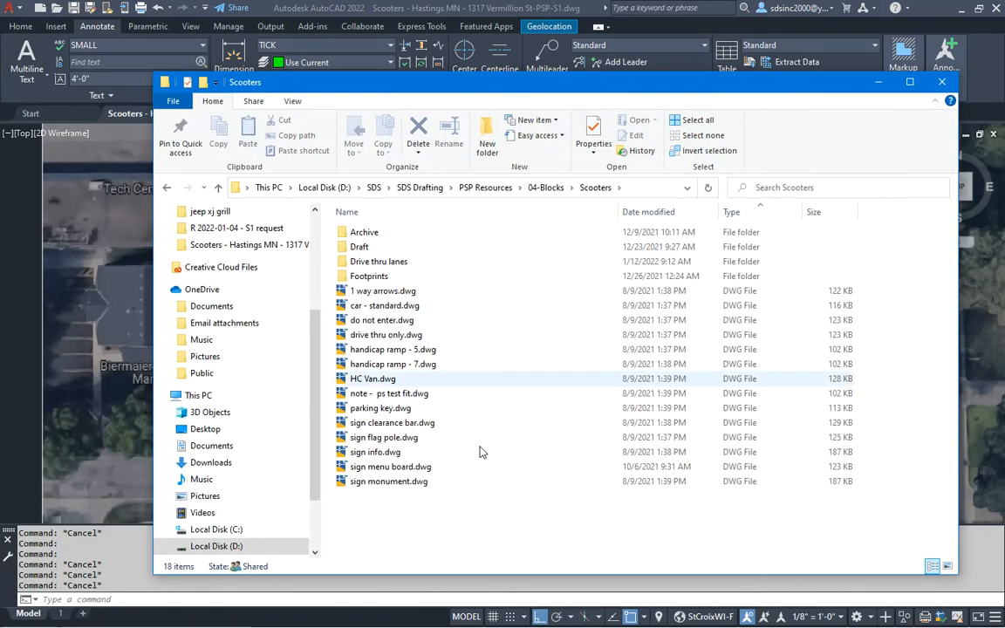
pyautogui.doubleClick(378, 276)
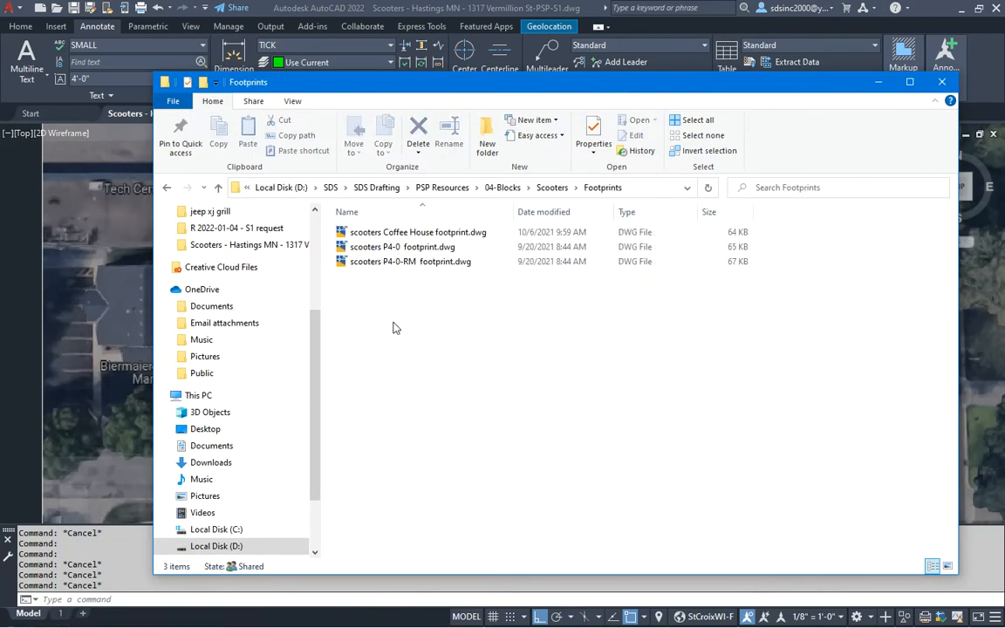
# - Review the available Coffee House, P4-0 and P4-0-RM footprint drawing files
pyautogui.click(440, 232)
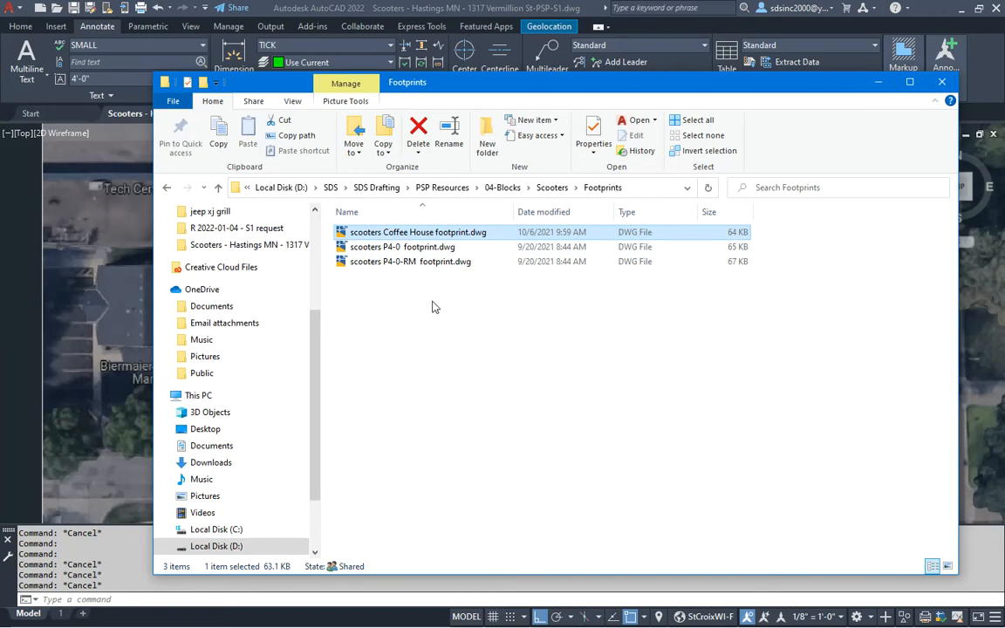
pyautogui.click(398, 250)
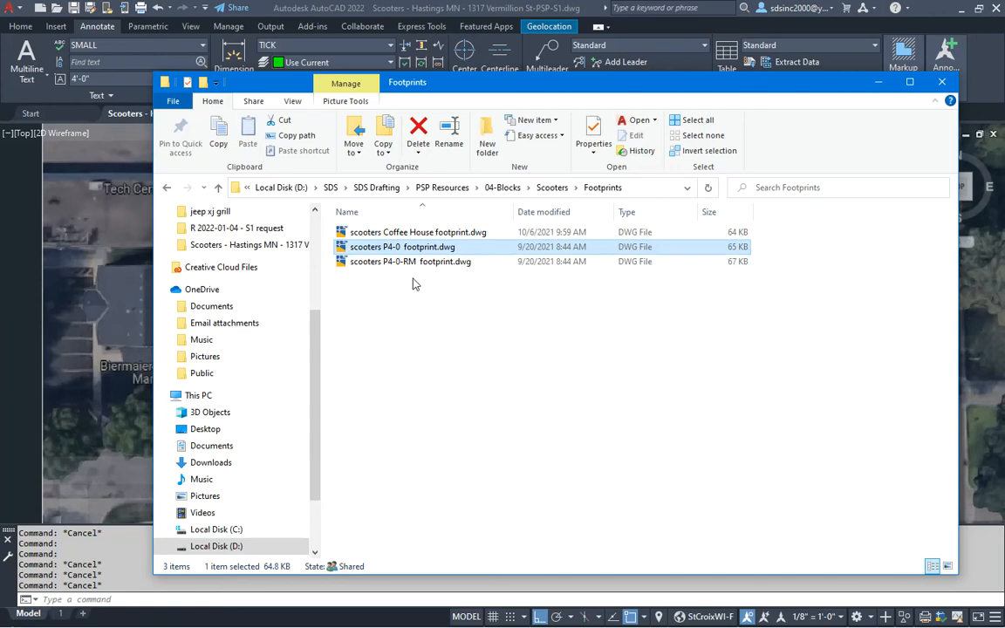
pyautogui.moveTo(394, 250)
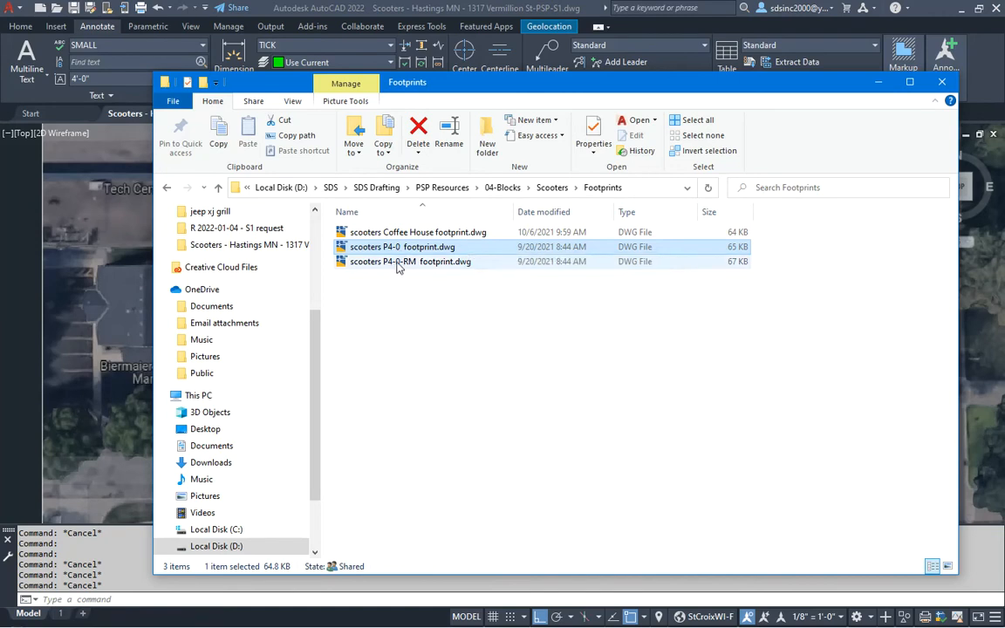
pyautogui.click(397, 265)
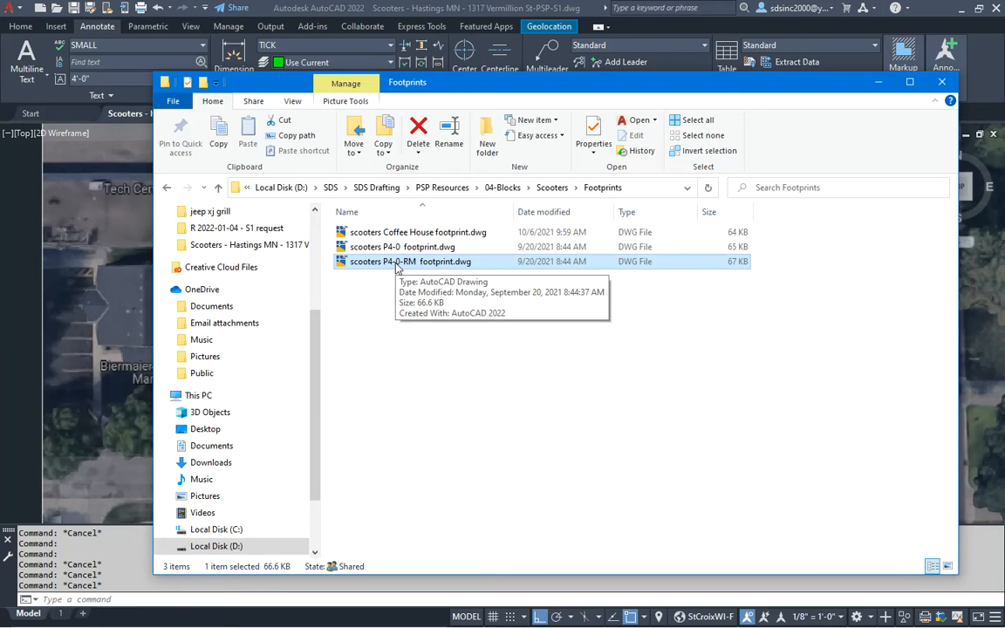
pyautogui.click(395, 362)
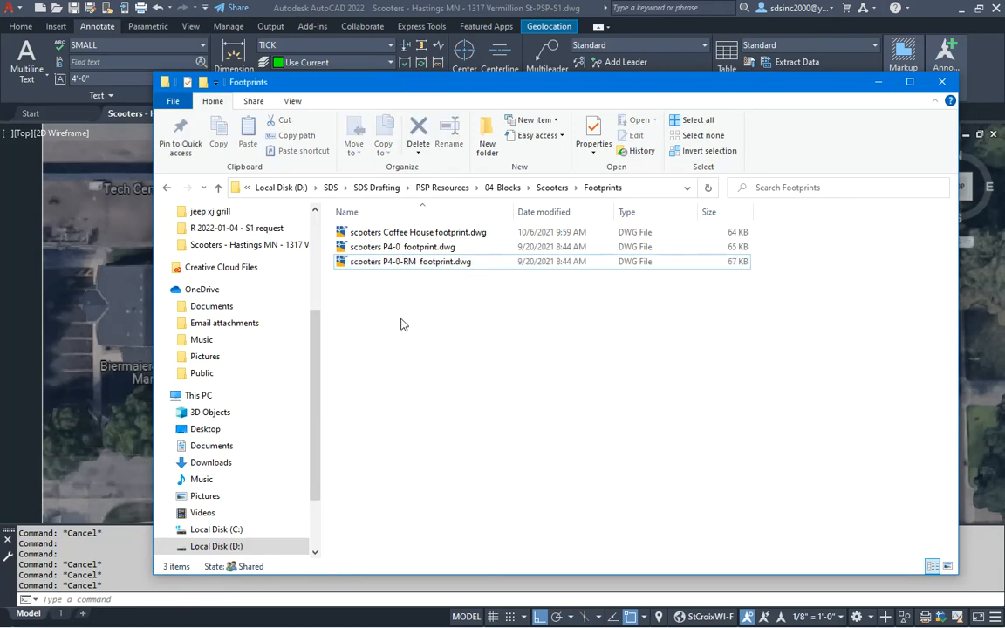
# - Insert the scooters P4-0 footprint.dwg block near the middle of the property in AutoCAD, using scale 1 and a 0° rotation
pyautogui.click(397, 248)
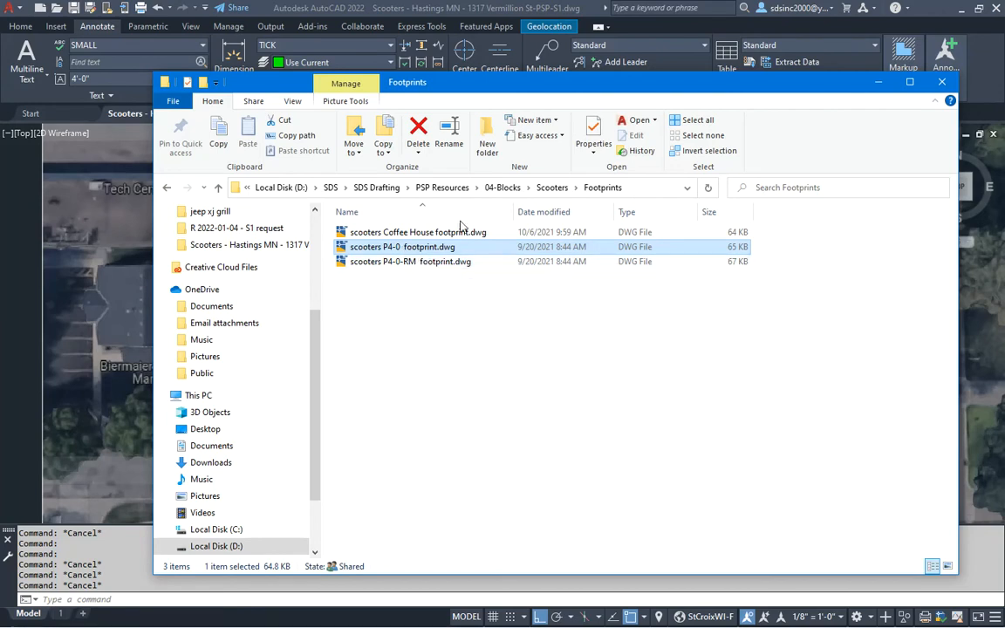
pyautogui.moveTo(505, 83); pyautogui.dragTo(0, 87)
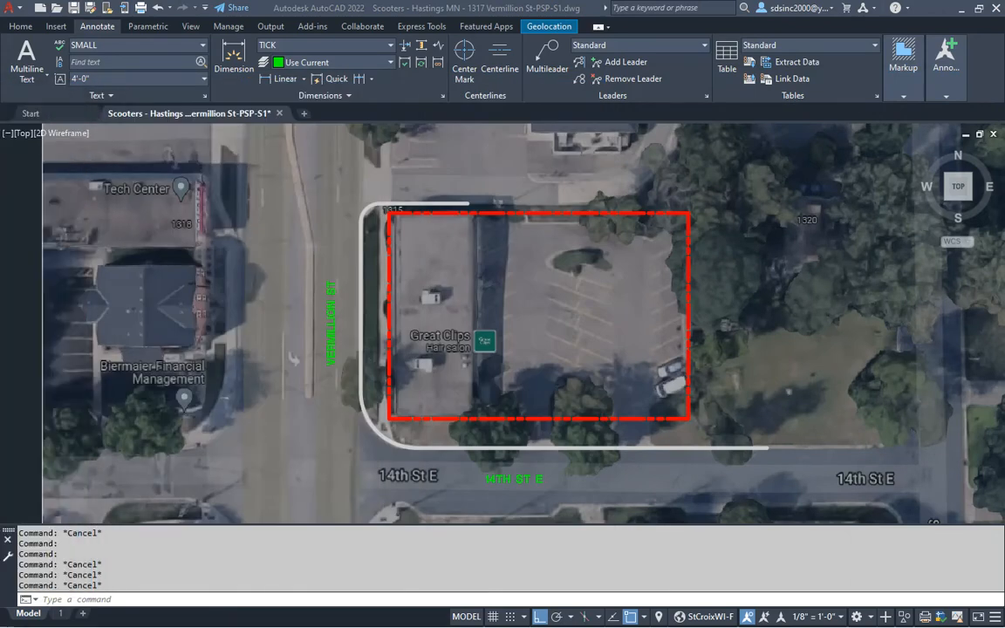
pyautogui.moveTo(412, 308); pyautogui.dragTo(484, 309)
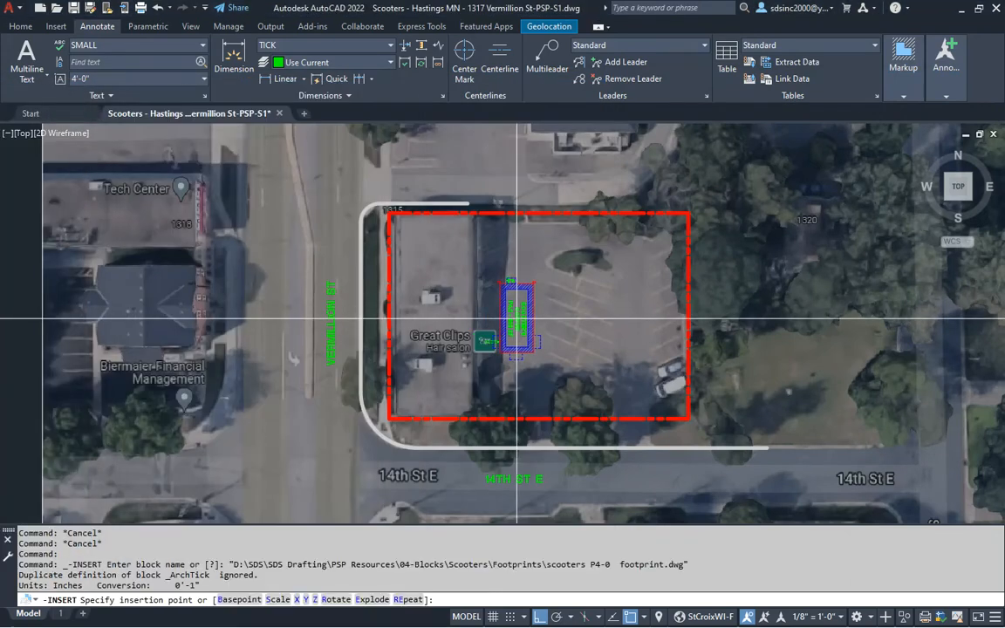
pyautogui.click(504, 310)
pyautogui.press('Return')
pyautogui.press('Return')
pyautogui.press('Return')
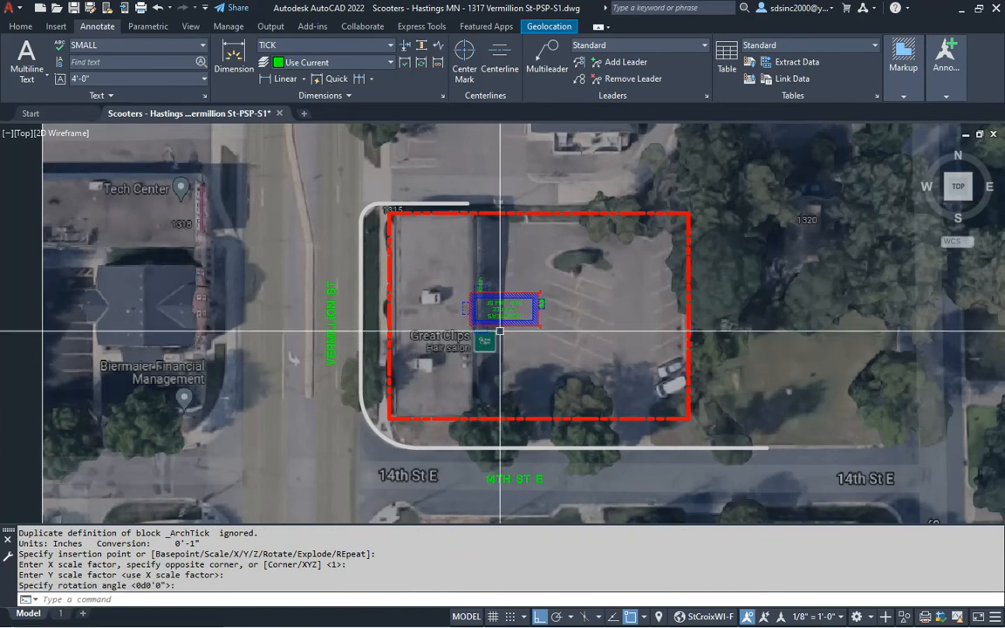
# - Examine the placed building footprint in relation to the property boundary, Vermillion St and 14th St E
pyautogui.scroll(2, 505, 338)
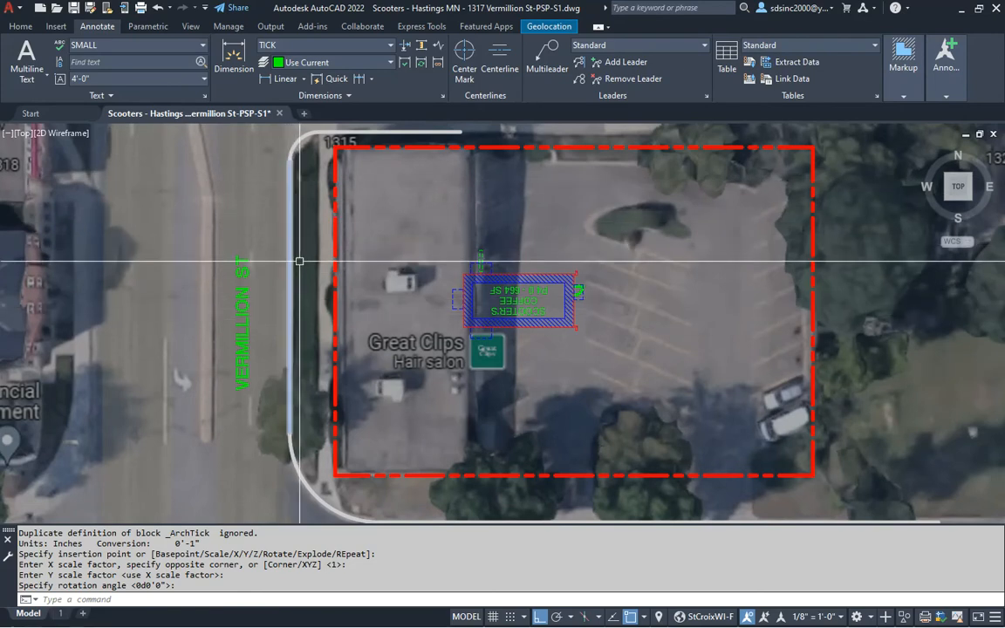
pyautogui.scroll(-4, 289, 268)
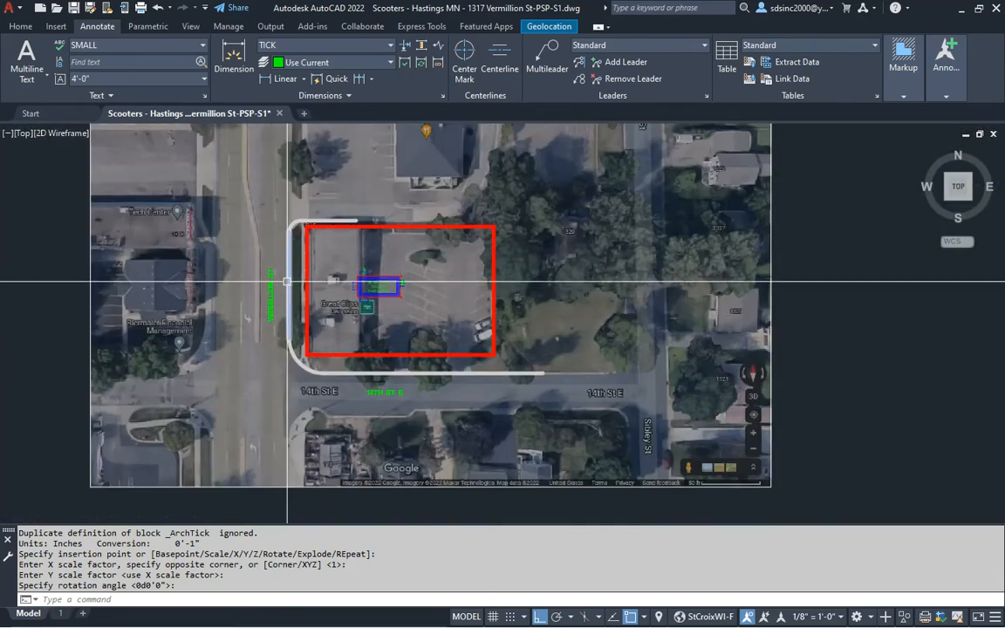
pyautogui.scroll(2, 284, 281)
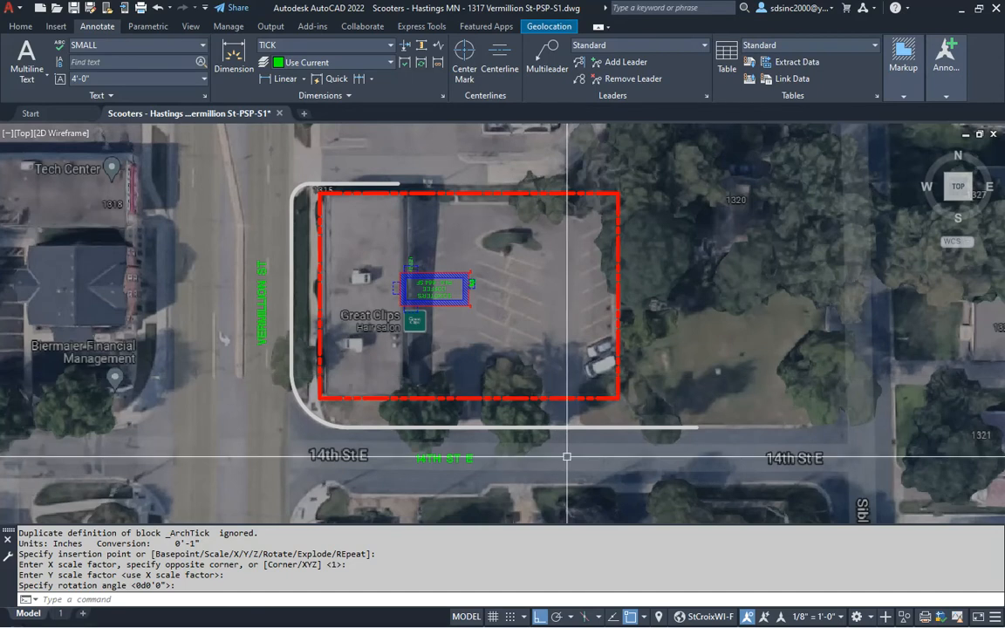
# - Erase the P4-0 building footprint block from the property
pyautogui.moveTo(464, 337); pyautogui.dragTo(508, 345, button='middle')
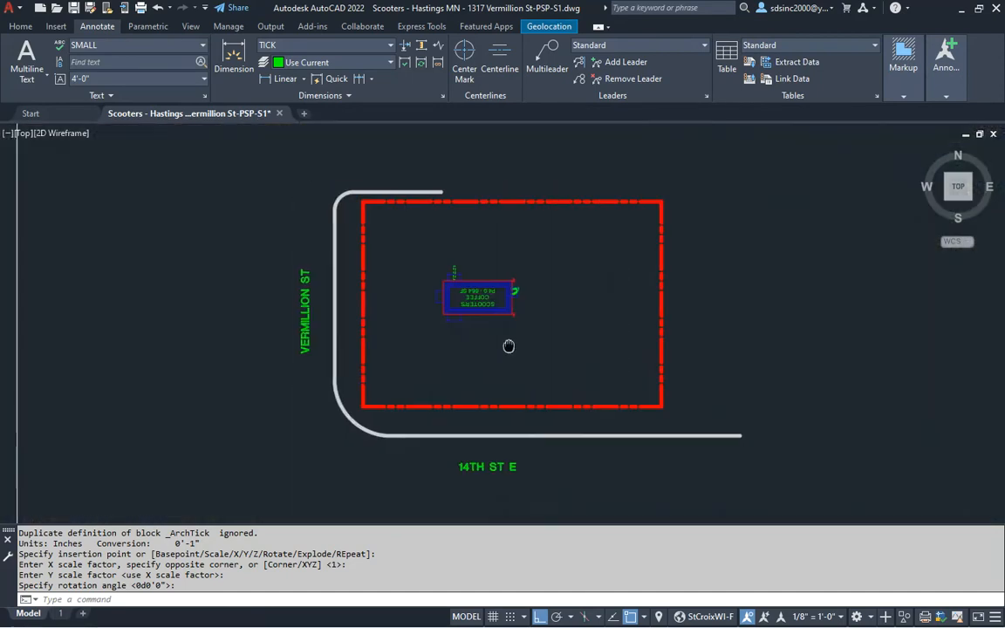
pyautogui.press('Return')
pyautogui.write('E')
pyautogui.press('Return')
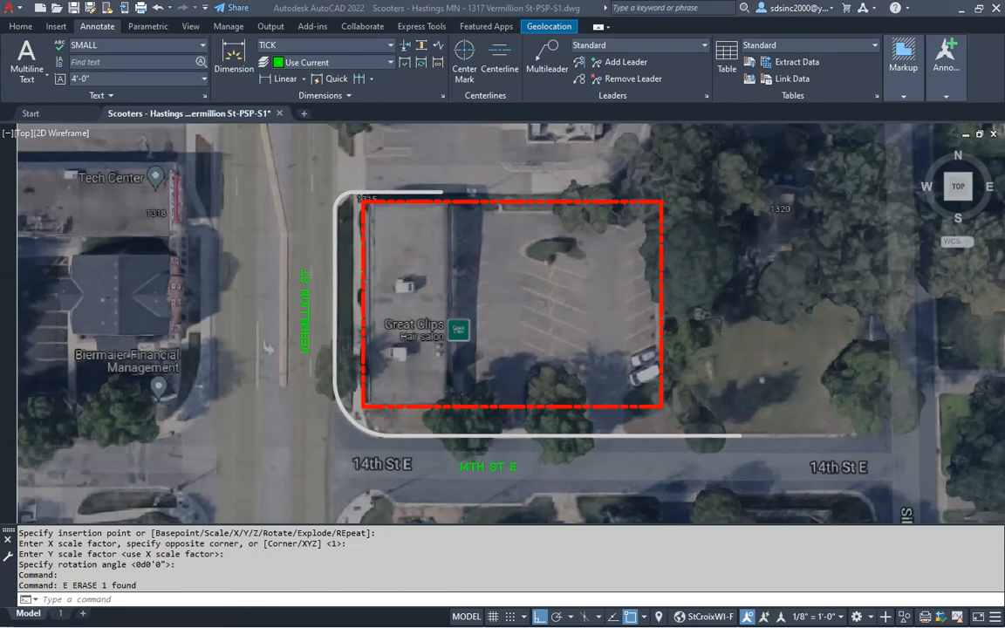
# - Insert the scooters P4-0-RM footprint block near the middle of the property, using scale 1 and a 0° rotation
pyautogui.moveTo(450, 300); pyautogui.dragTo(458, 305)
pyautogui.click(478, 306)
pyautogui.press('Return')
pyautogui.press('Return')
pyautogui.click(498, 366)
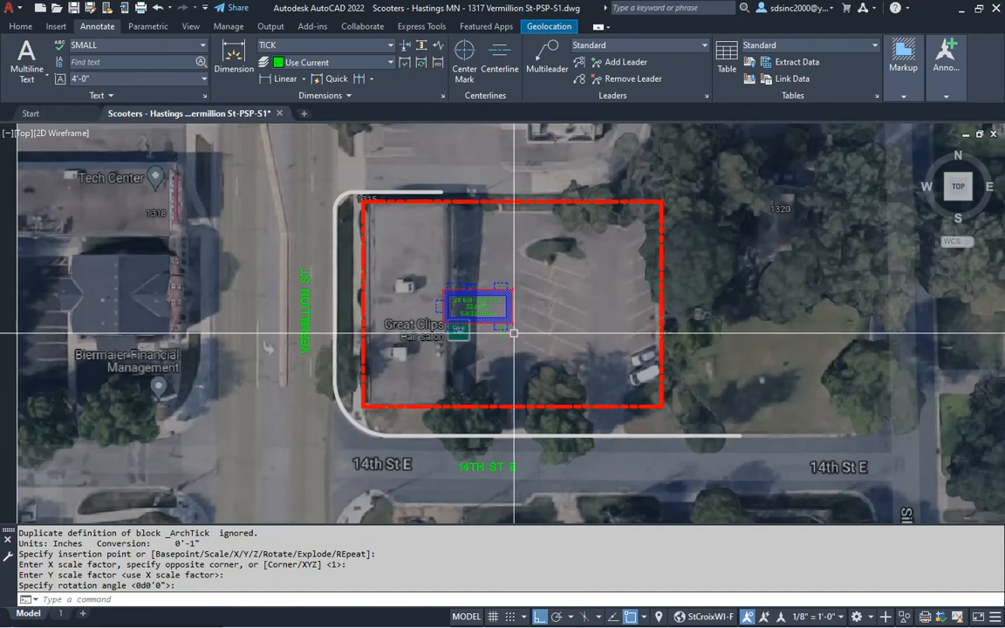
# - Put the P4-0-RM footprint block on the GHA-bldg layer and clear the selection
pyautogui.click(478, 302)
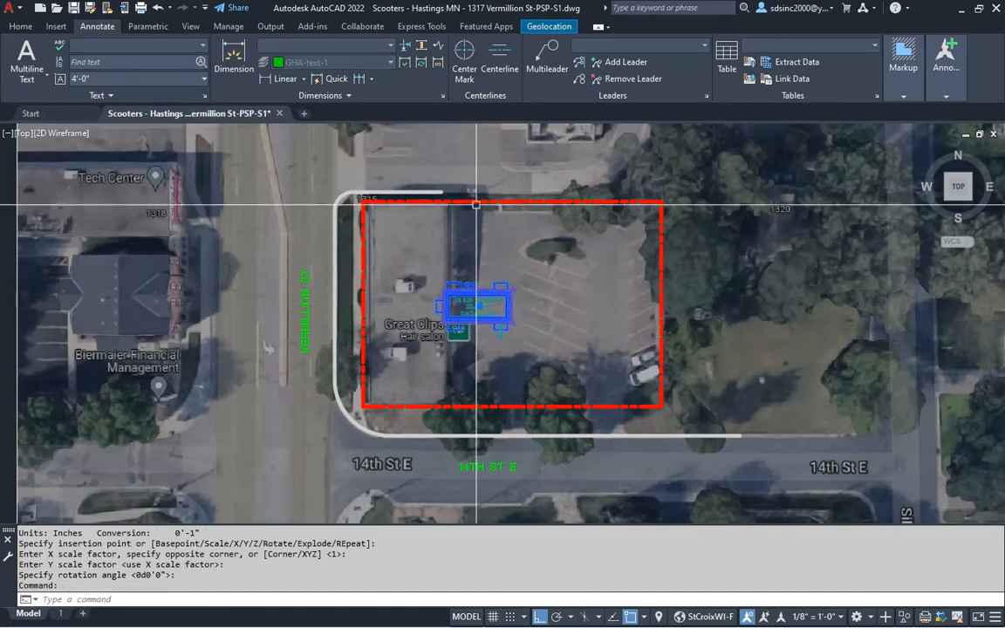
pyautogui.click(20, 26)
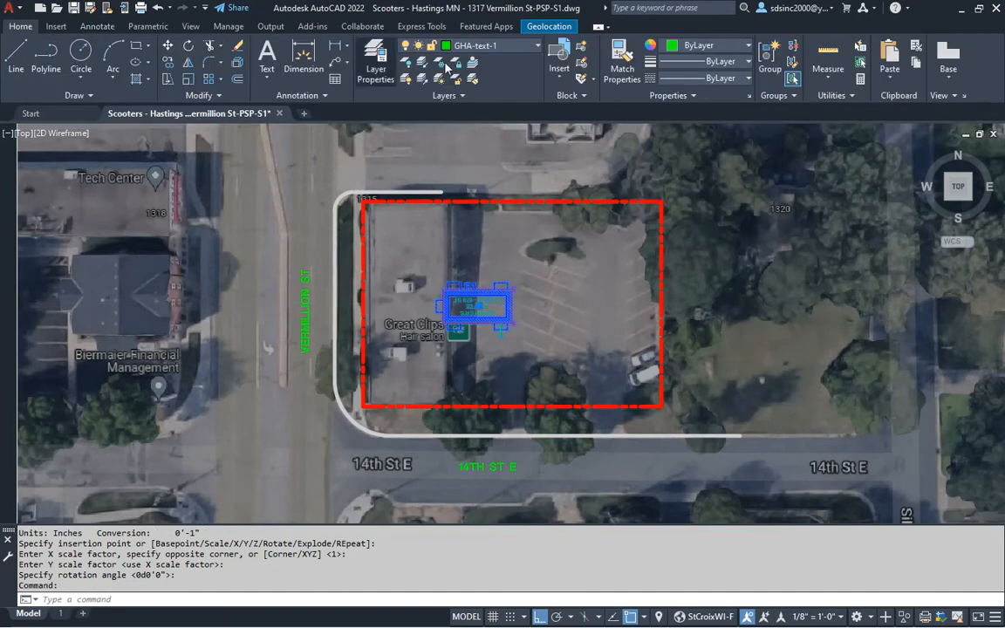
pyautogui.click(499, 49)
pyautogui.scroll(8, 511, 130)
pyautogui.scroll(3, 509, 178)
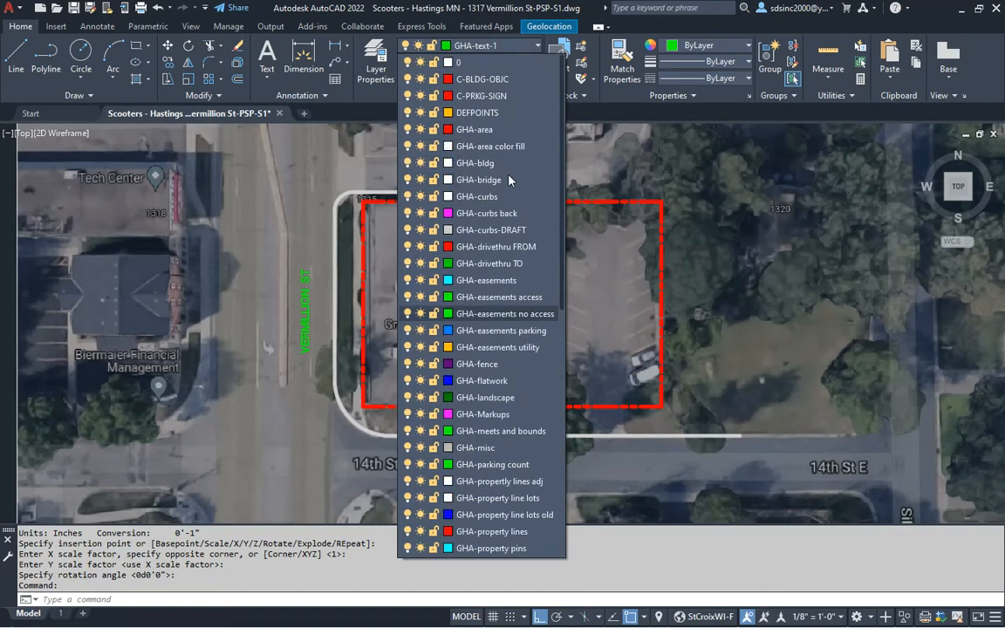
pyautogui.click(486, 166)
pyautogui.scroll(2, 561, 351)
pyautogui.press('Escape')
pyautogui.press('Escape')
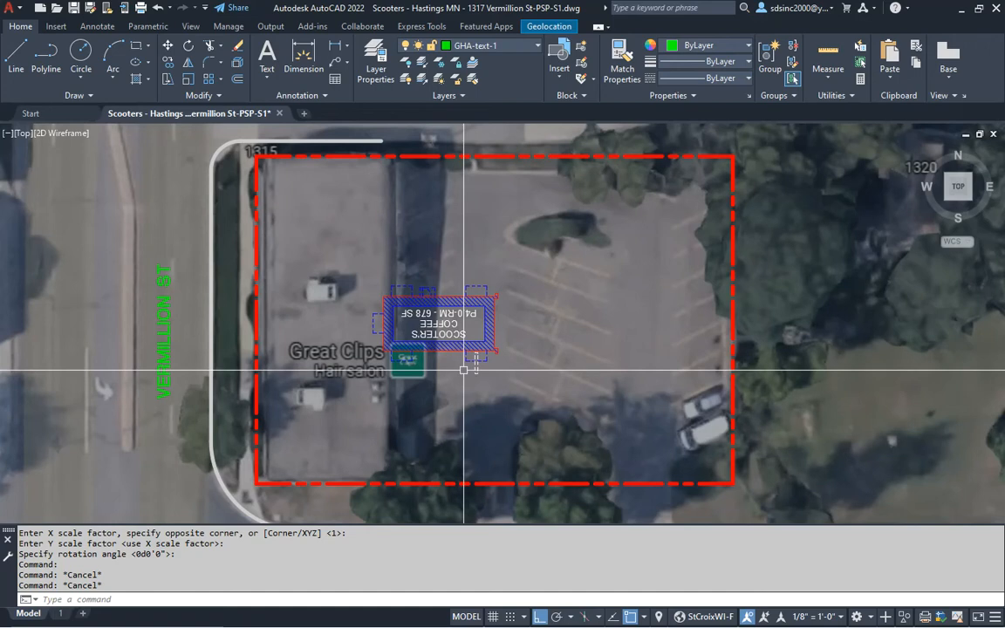
pyautogui.moveTo(641, 471); pyautogui.dragTo(687, 384, button='middle')
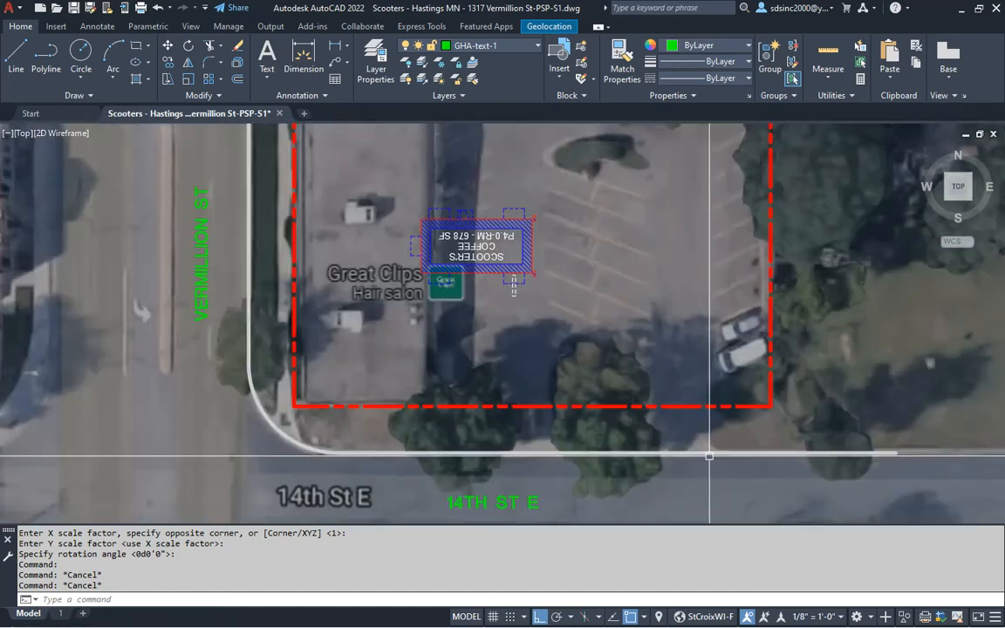
pyautogui.moveTo(715, 436); pyautogui.dragTo(643, 417, button='middle')
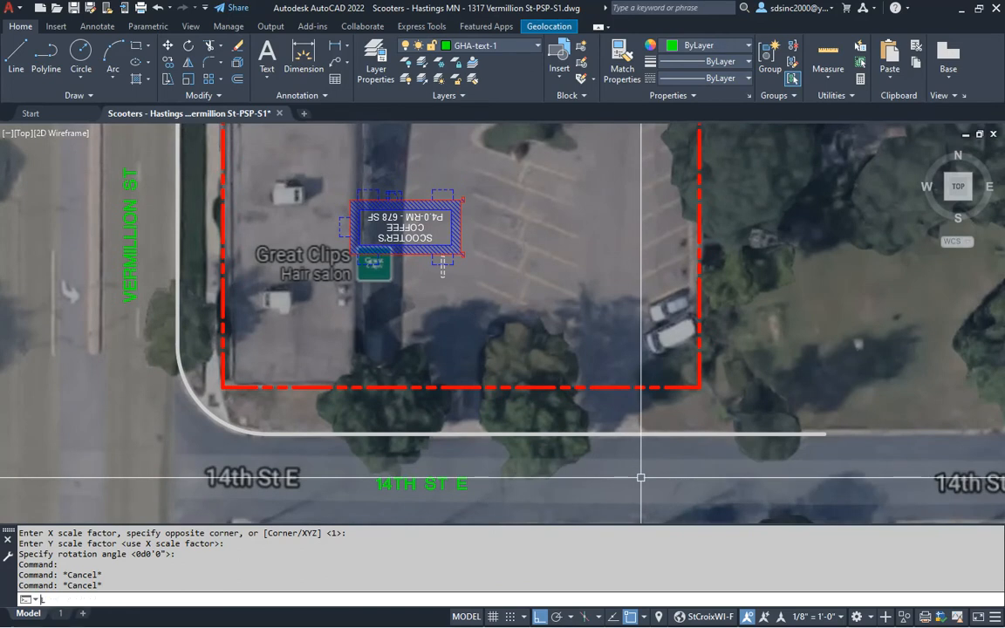
pyautogui.write('l')
pyautogui.press('Return')
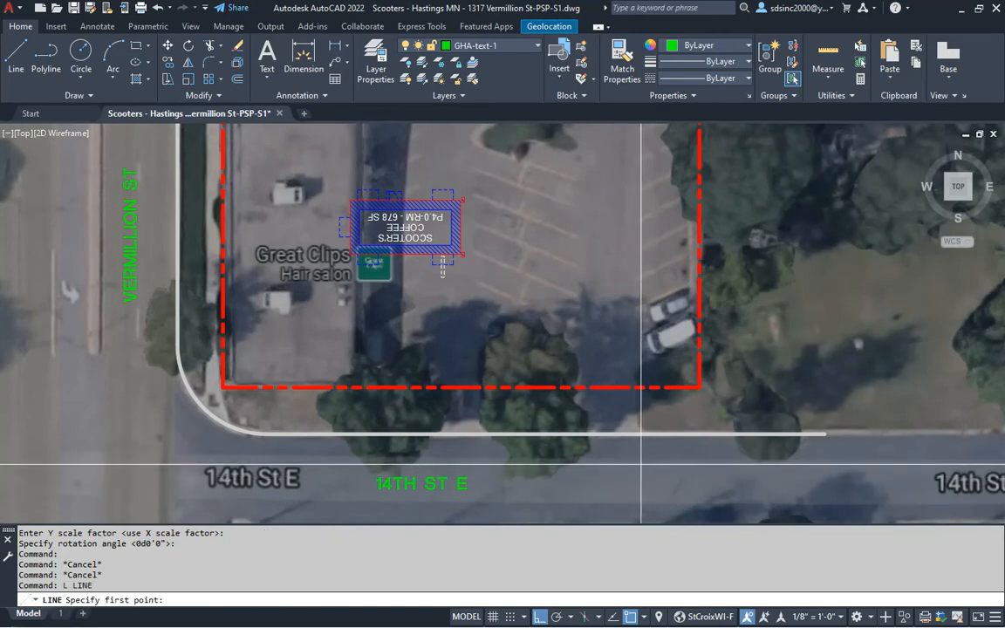
pyautogui.click(640, 464)
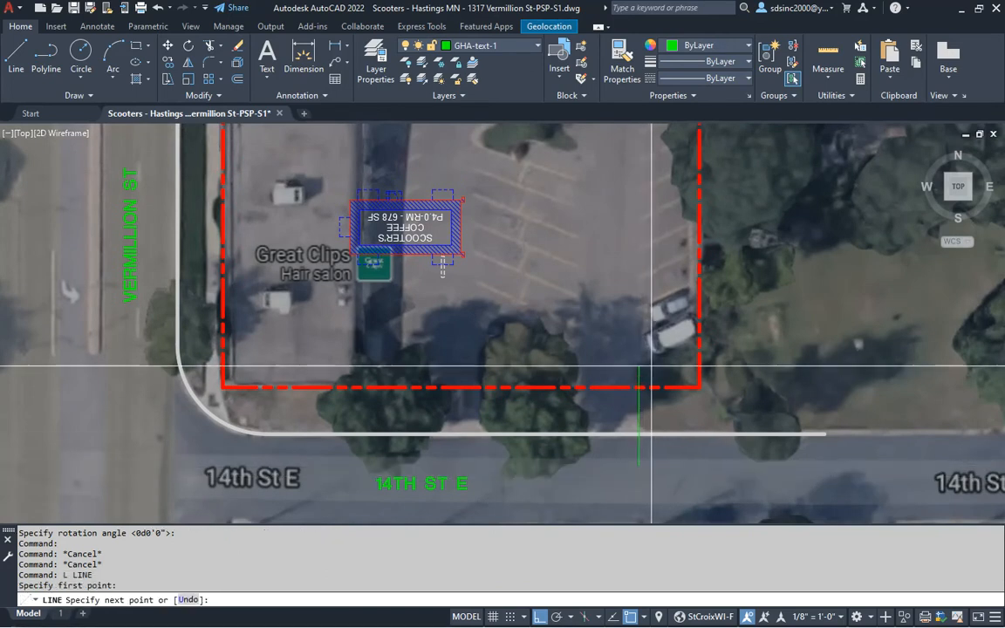
pyautogui.press('Escape')
pyautogui.press('Escape')
# - Make GHA-curbs-DRAFT the current layer by running QIKPIK on the existing 14th St E curb line
pyautogui.write('qp')
pyautogui.press('Return')
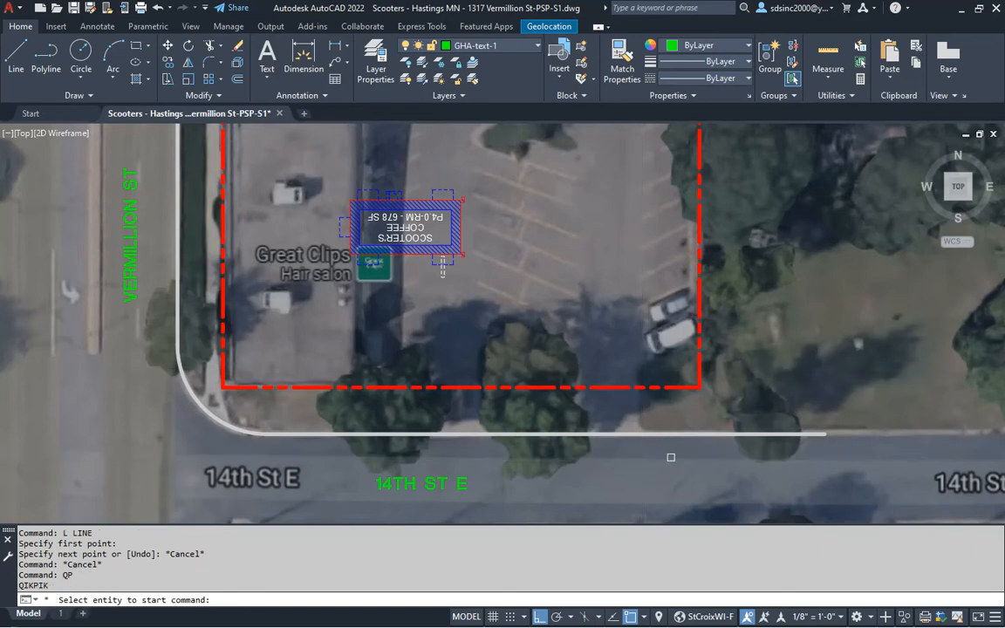
pyautogui.click(659, 434)
pyautogui.press('Escape')
pyautogui.press('Escape')
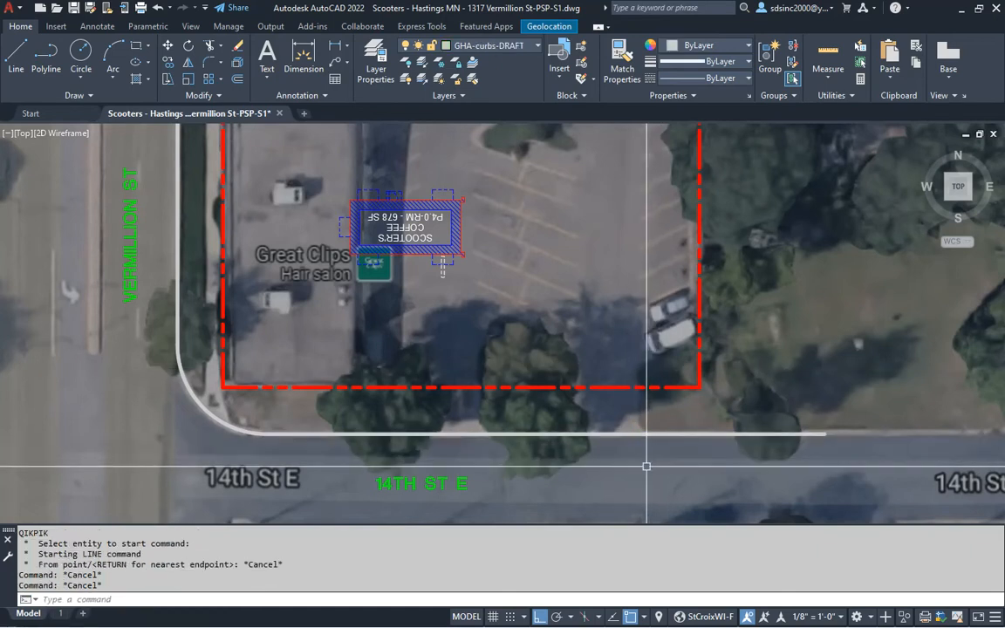
# - Draw a vertical curb line across the 14th St E curb into the property, along the east side of the existing driveway
pyautogui.write('l')
pyautogui.press('Return')
pyautogui.click(640, 475)
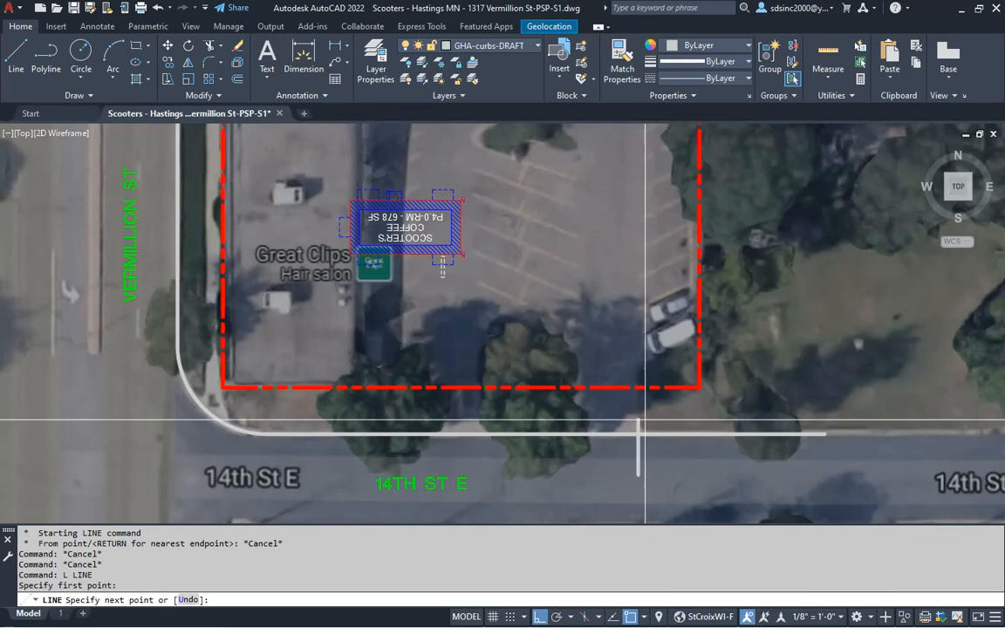
pyautogui.click(638, 348)
pyautogui.press('Escape')
pyautogui.press('Escape')
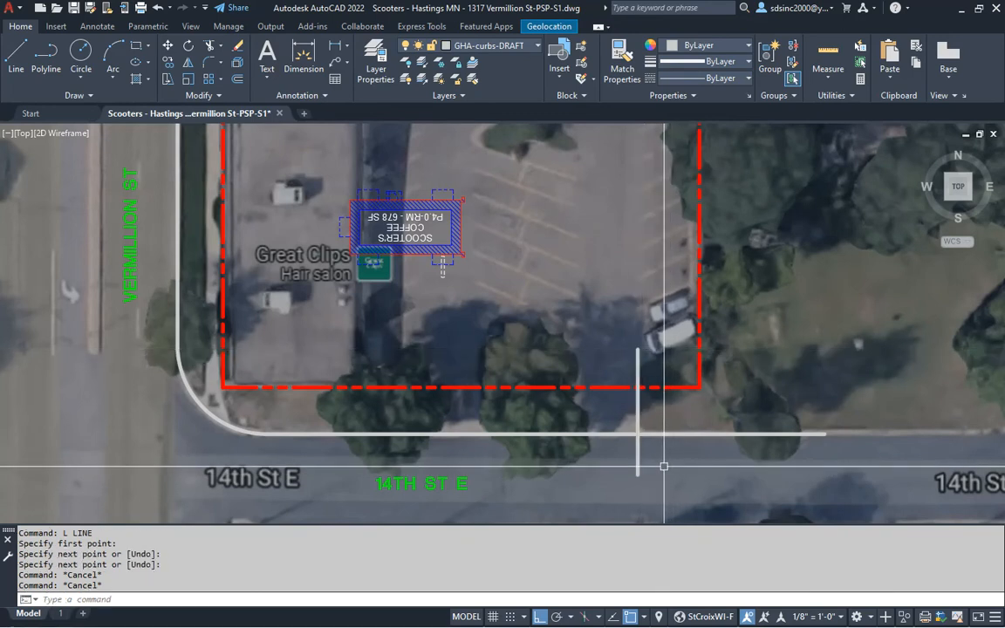
# - Offset the driveway line 24' to the west to form the other side of the 14th St E entrance
pyautogui.write('o')
pyautogui.press('Return')
pyautogui.write('24')
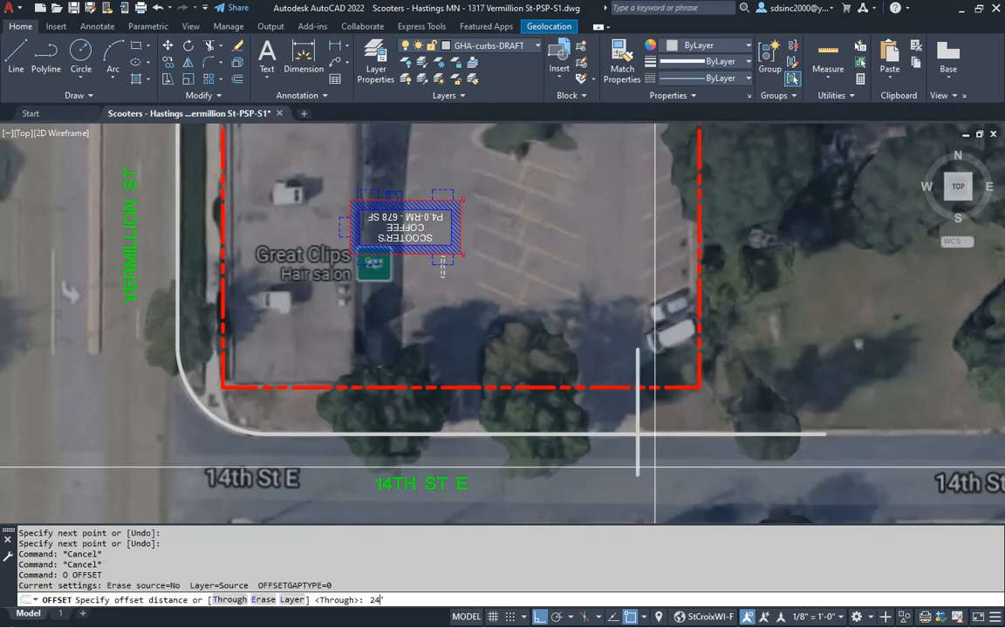
pyautogui.write("'")
pyautogui.press('Return')
pyautogui.click(637, 447)
pyautogui.click(605, 455)
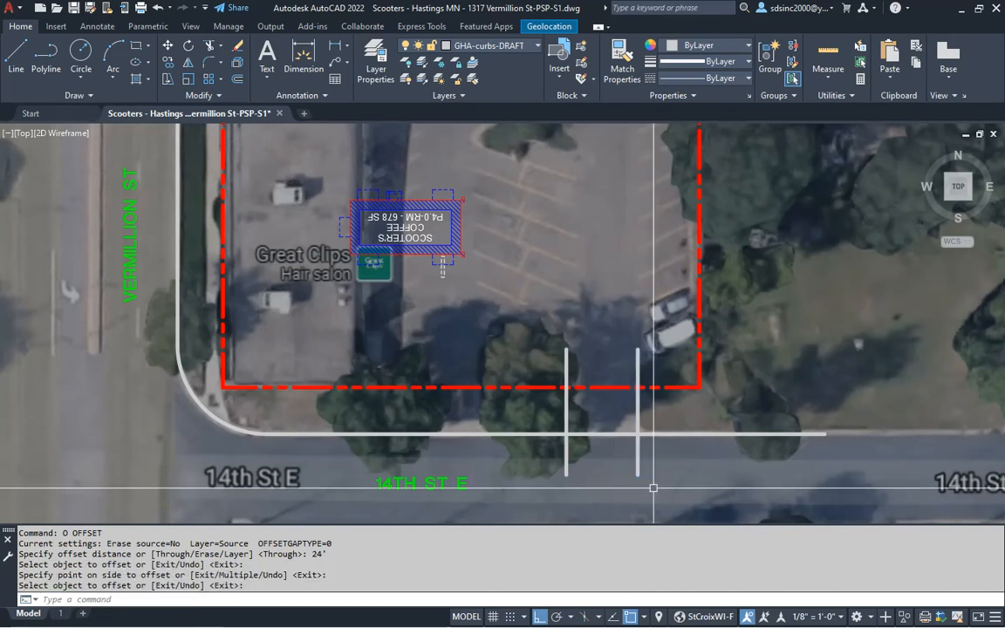
# - Move the P4-0-RM footprint east with Ortho off, placing it beside the Great Clips building in the parking lot
pyautogui.moveTo(604, 444)
pyautogui.mouseDown(button='middle')
pyautogui.moveTo(645, 473)
pyautogui.moveTo(674, 465)
pyautogui.mouseUp(button='middle')
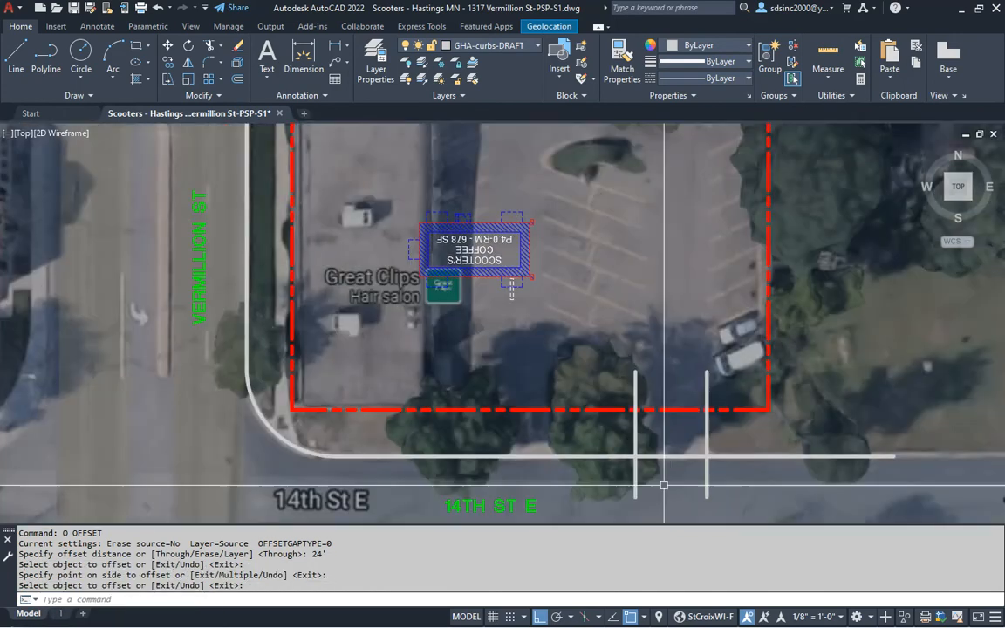
pyautogui.moveTo(527, 345); pyautogui.dragTo(541, 393, button='middle')
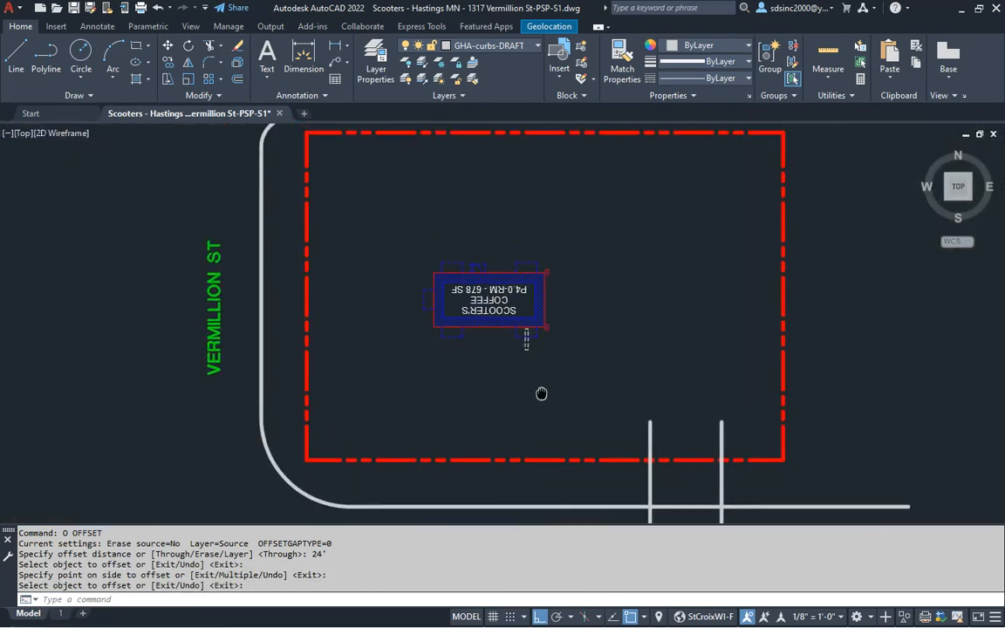
pyautogui.write('m')
pyautogui.press('Return')
pyautogui.click(536, 327)
pyautogui.press('Return')
pyautogui.click(516, 377)
pyautogui.press('F8')
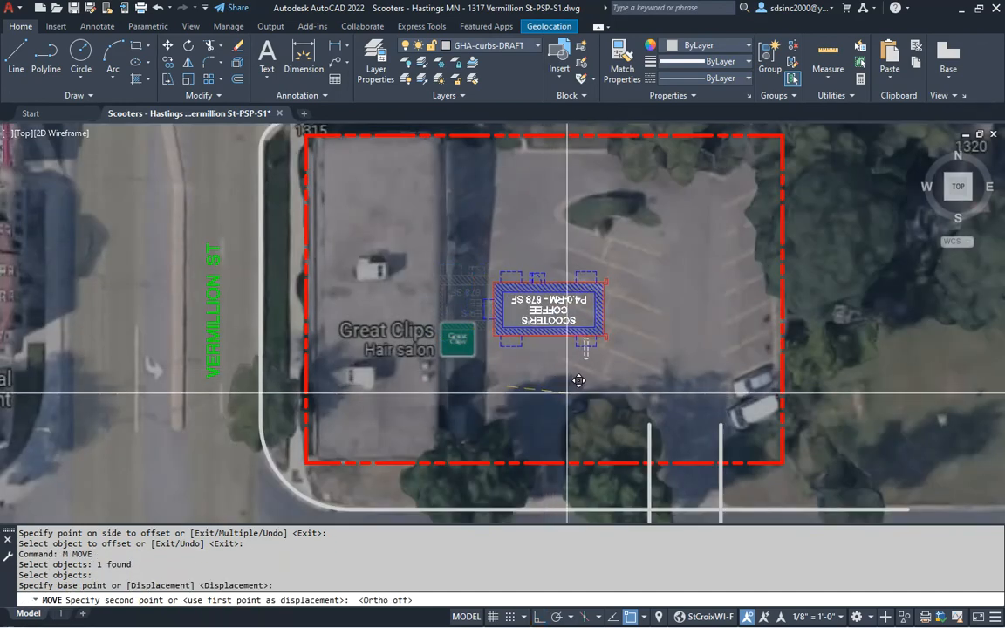
pyautogui.click(580, 377)
pyautogui.moveTo(586, 385); pyautogui.dragTo(546, 391, button='middle')
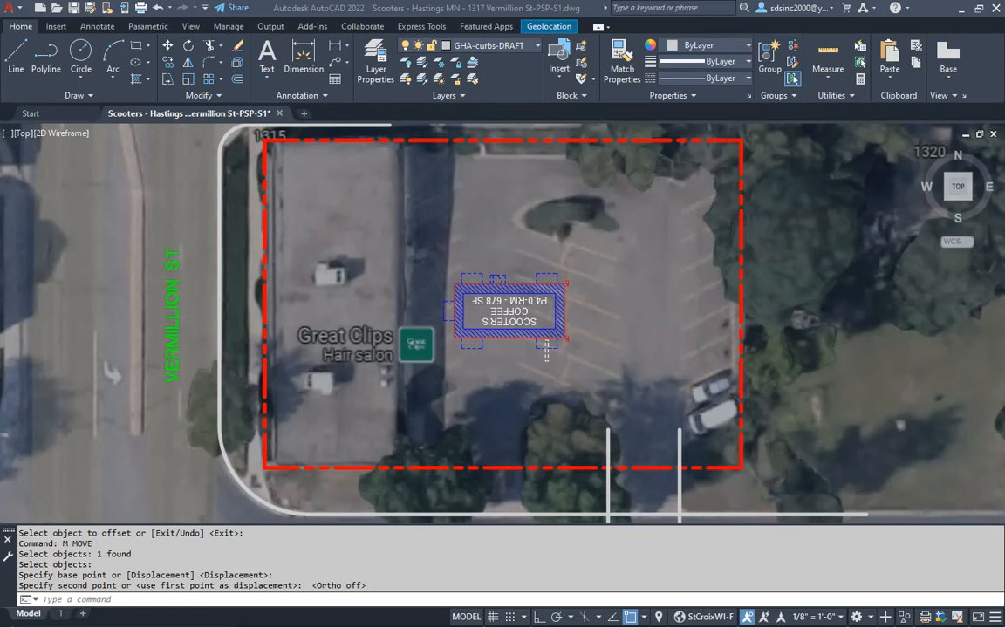
# - Bring the Drive thru lanes folder in File Explorer over the drawing and review its lane block files
pyautogui.moveTo(0, 74); pyautogui.dragTo(600, 96)
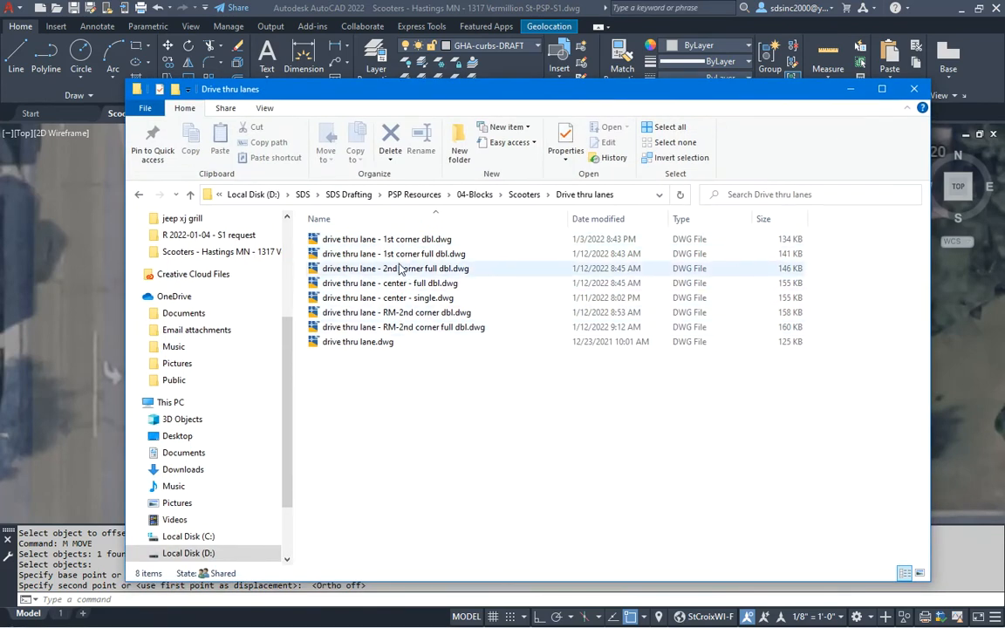
pyautogui.click(379, 241)
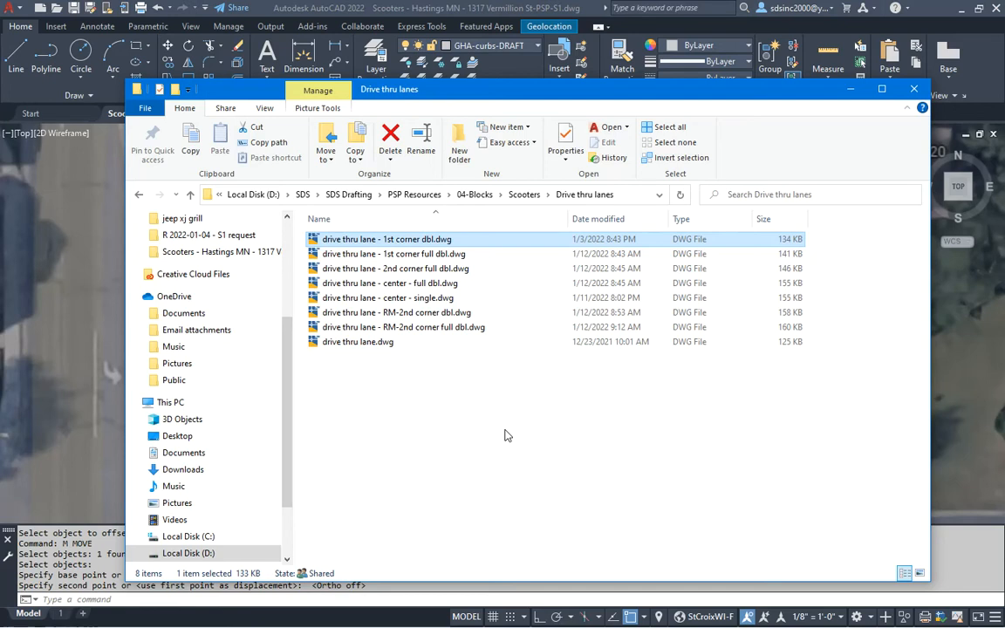
pyautogui.moveTo(468, 90); pyautogui.dragTo(419, 65)
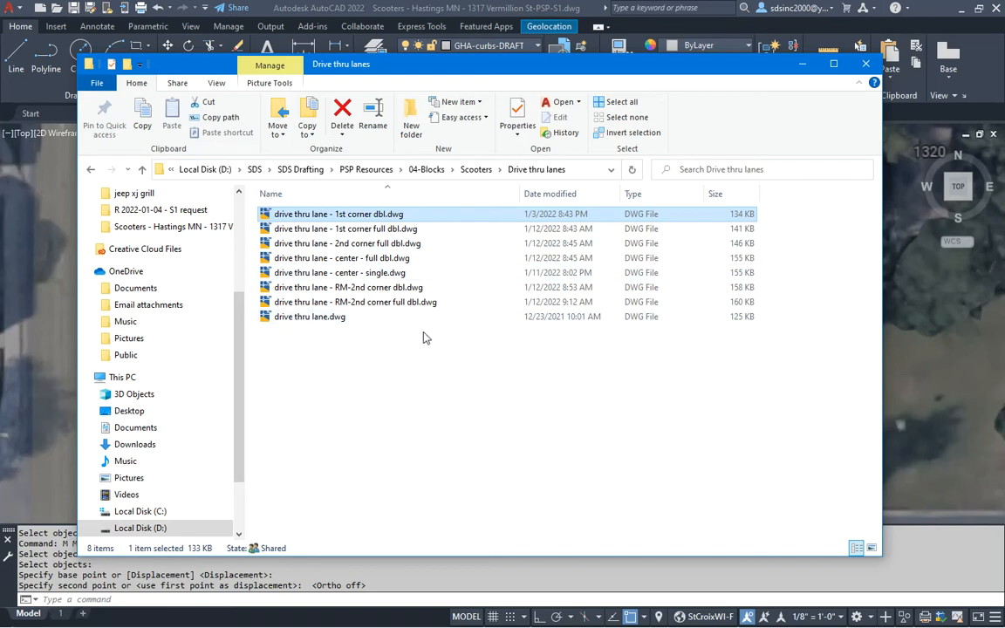
# - Insert drive thru lane - RM-2nd corner full dbl.dwg at the footprint's southwest corner in AutoCAD, with scale 1 and 0° rotation
pyautogui.moveTo(581, 67); pyautogui.dragTo(0, 83)
pyautogui.click(488, 334)
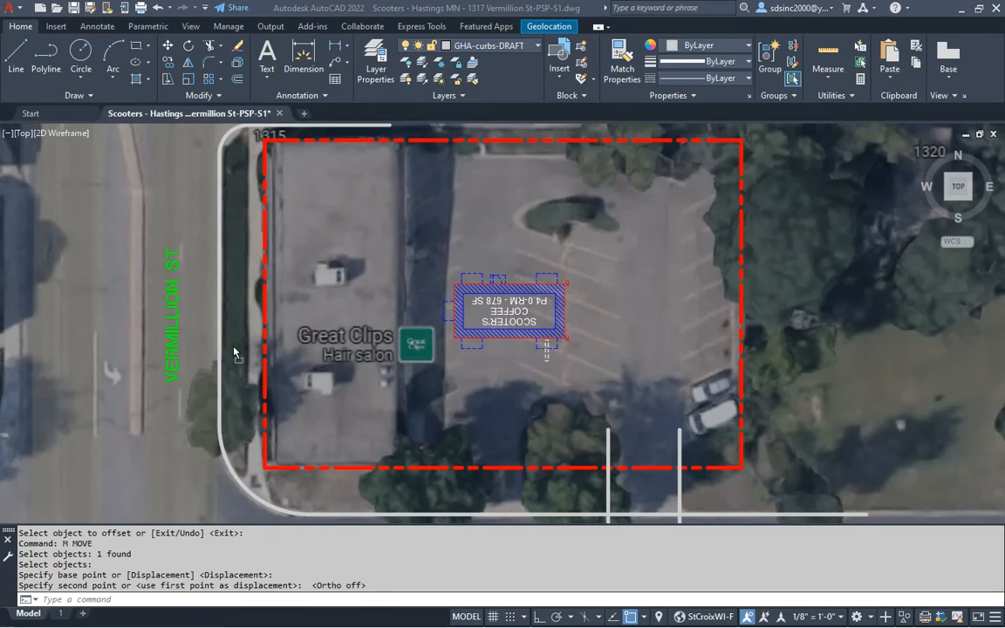
pyautogui.moveTo(361, 337); pyautogui.dragTo(362, 338)
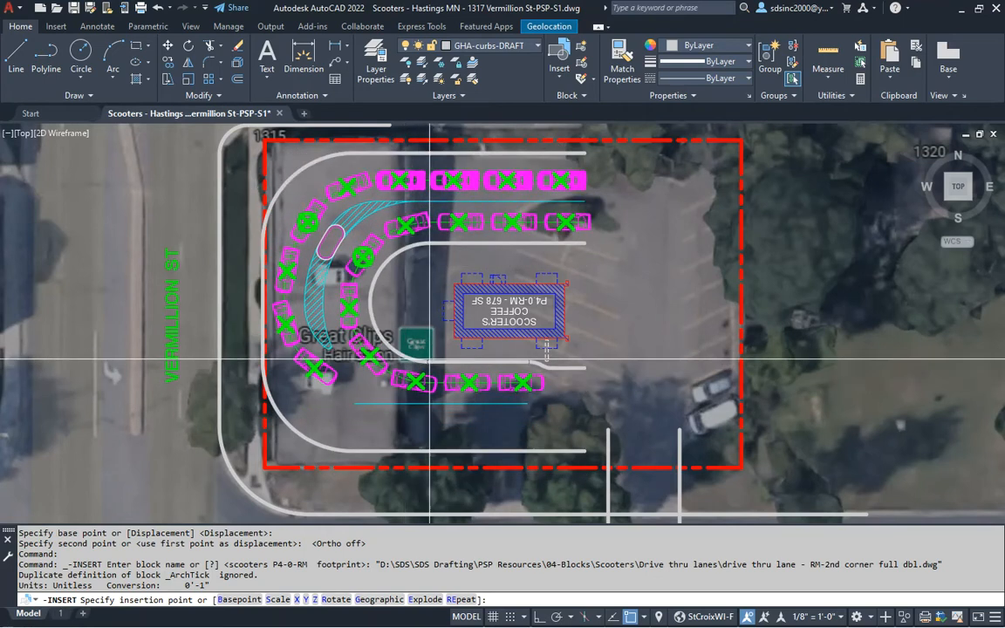
pyautogui.scroll(4, 405, 351)
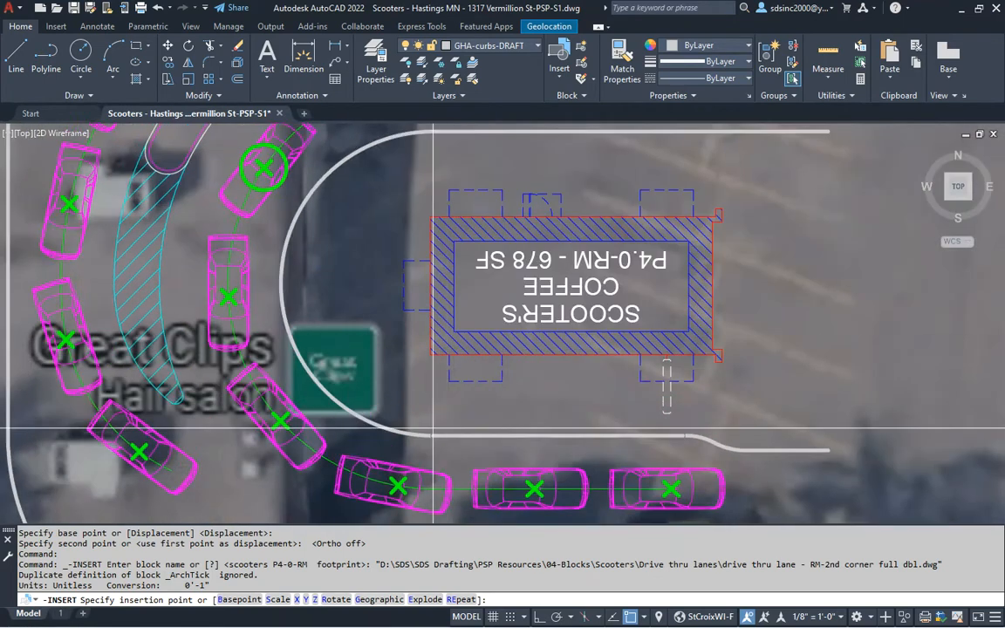
pyautogui.click(417, 355)
pyautogui.press('Return')
pyautogui.press('Return')
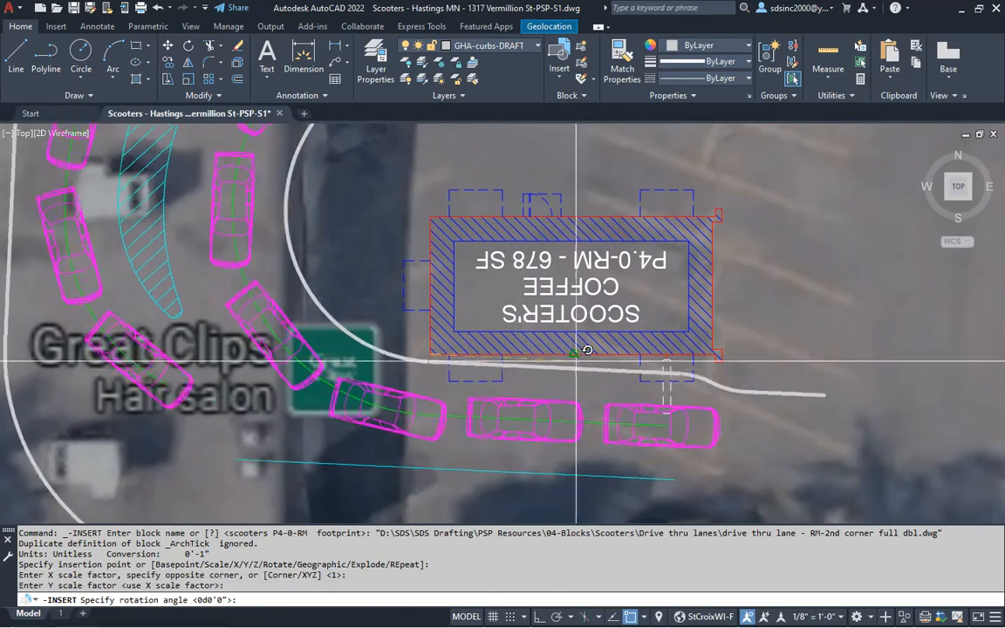
pyautogui.press('Return')
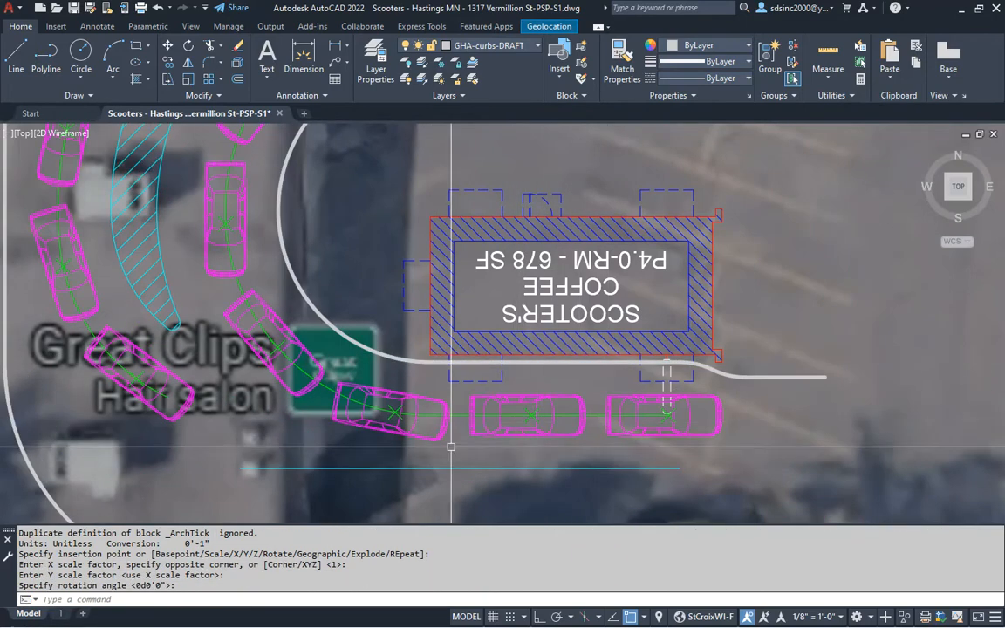
# - Move the building footprint and drive-thru lane together so the outer curb's west quadrant meets the midpoint of the west property line
pyautogui.moveTo(762, 332)
pyautogui.mouseDown(button='middle')
pyautogui.moveTo(627, 329)
pyautogui.moveTo(602, 368)
pyautogui.moveTo(601, 354)
pyautogui.mouseUp(button='middle')
pyautogui.scroll(-5, 626, 329)
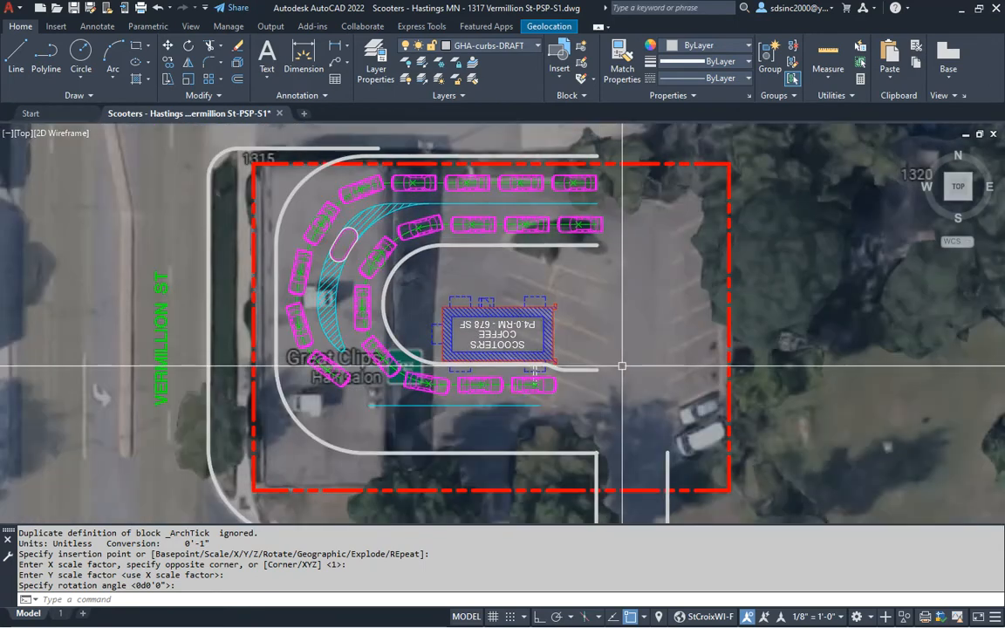
pyautogui.write('m')
pyautogui.press('Return')
pyautogui.click(569, 303)
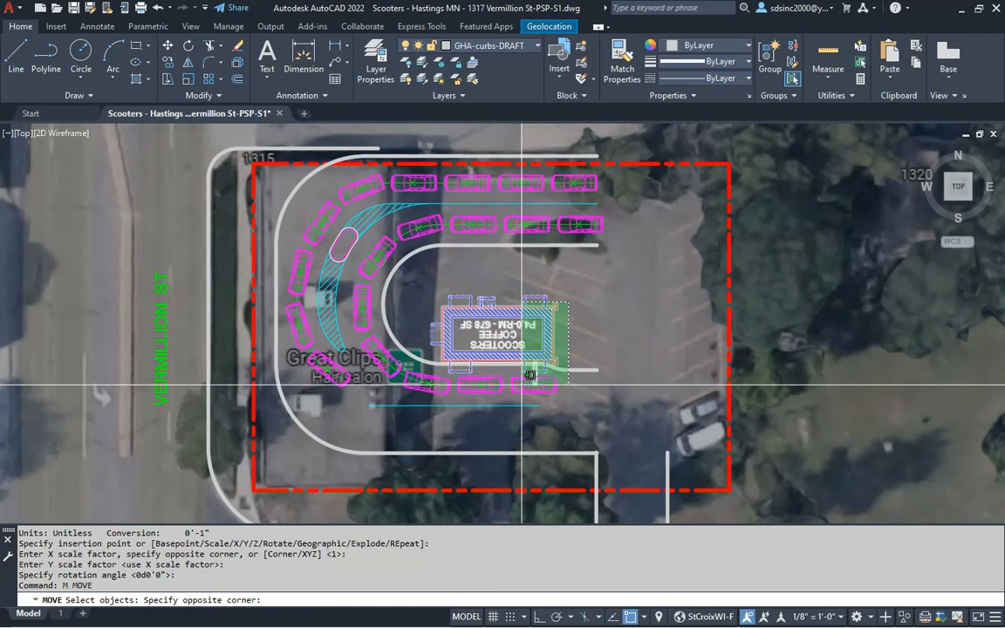
pyautogui.click(505, 413)
pyautogui.press('Return')
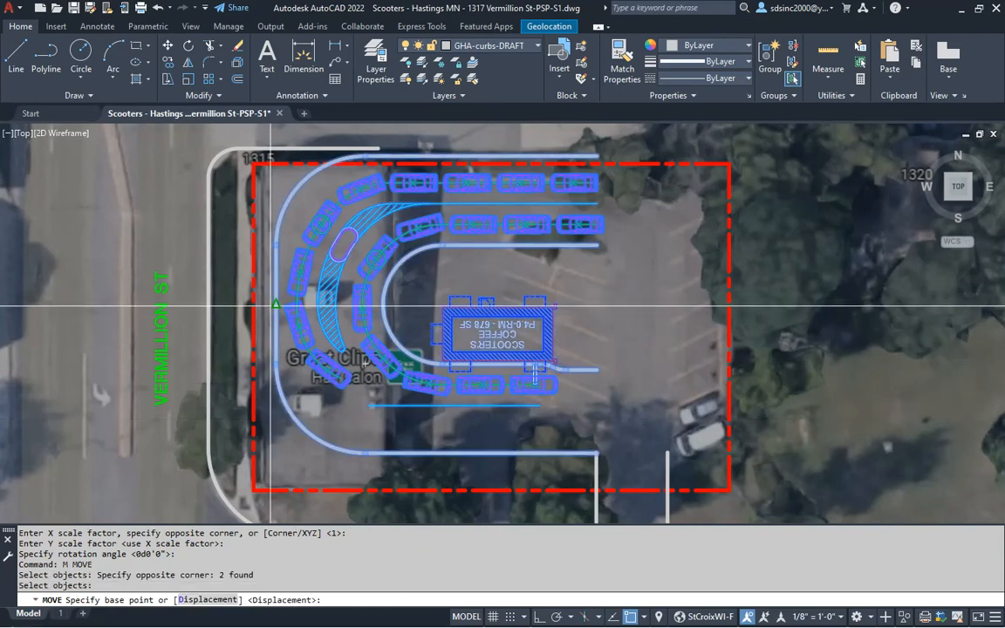
pyautogui.click(281, 314)
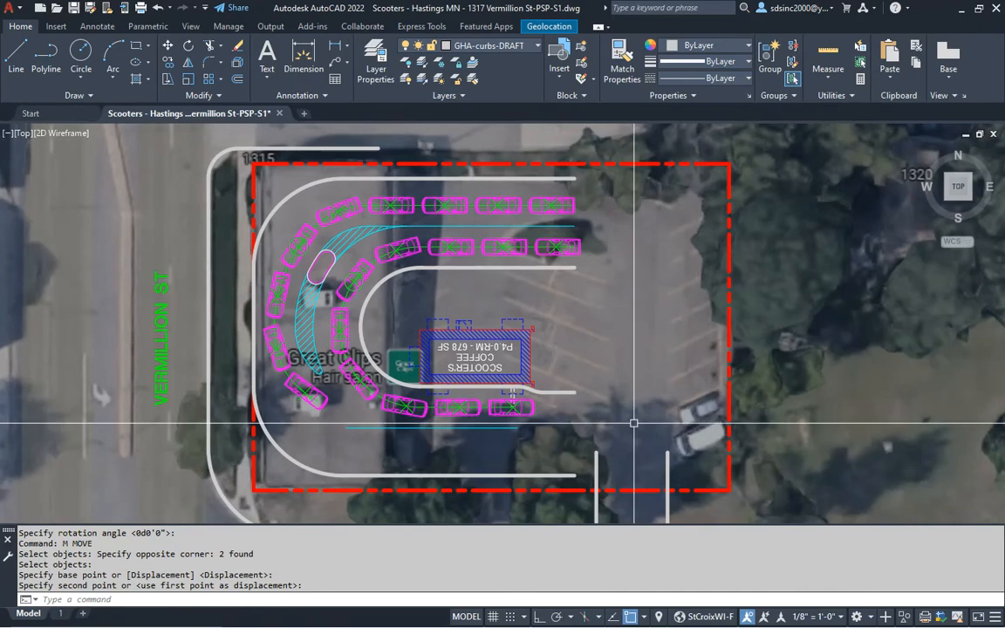
pyautogui.scroll(3, 563, 162)
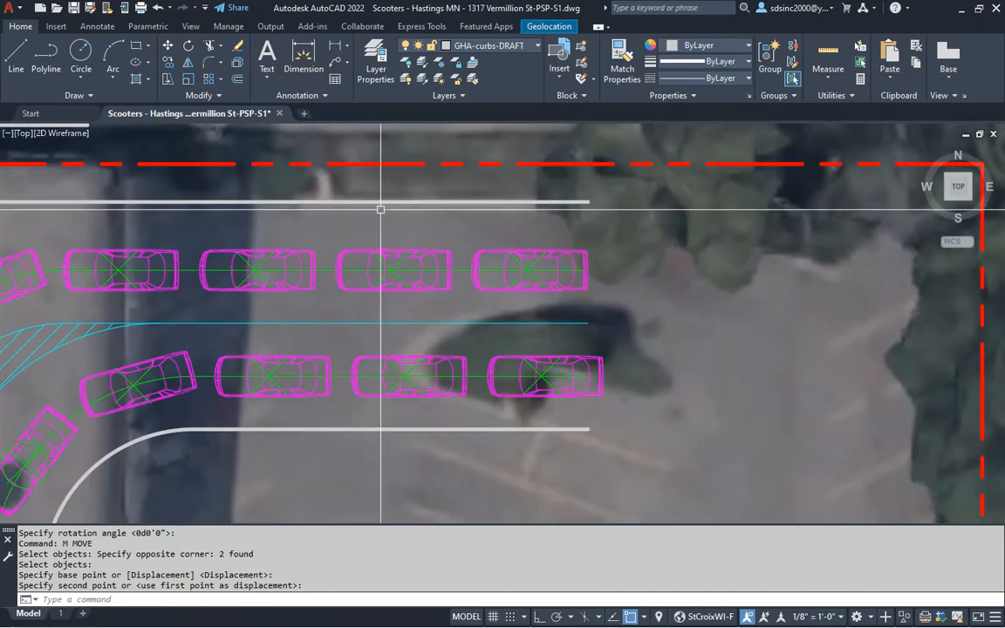
pyautogui.scroll(-4, 649, 219)
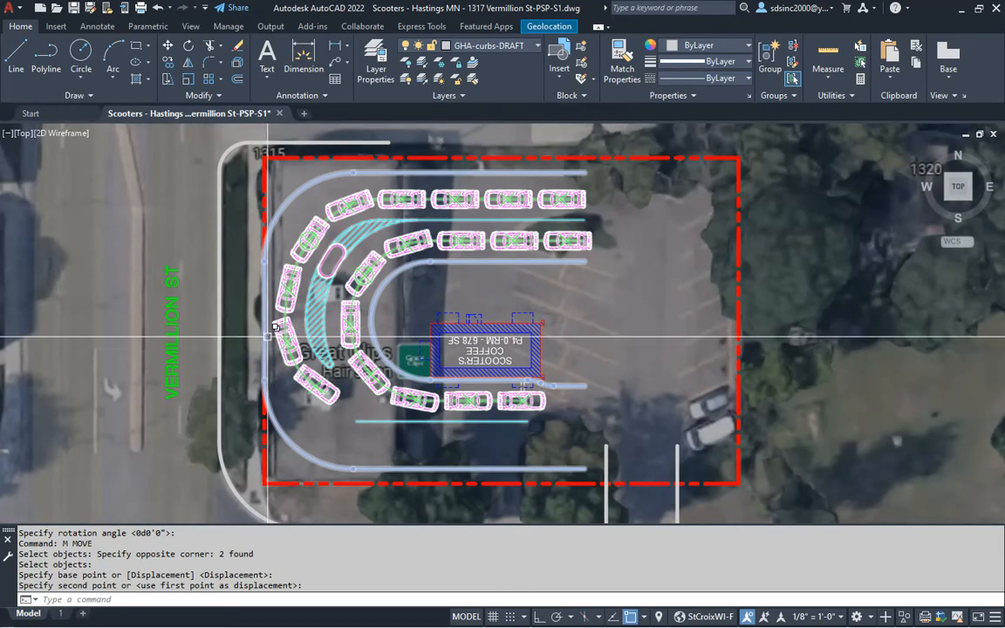
# - Examine how the drive-thru lanes and building footprint sit between the west property line and the 14th St E entrance
pyautogui.click(260, 291)
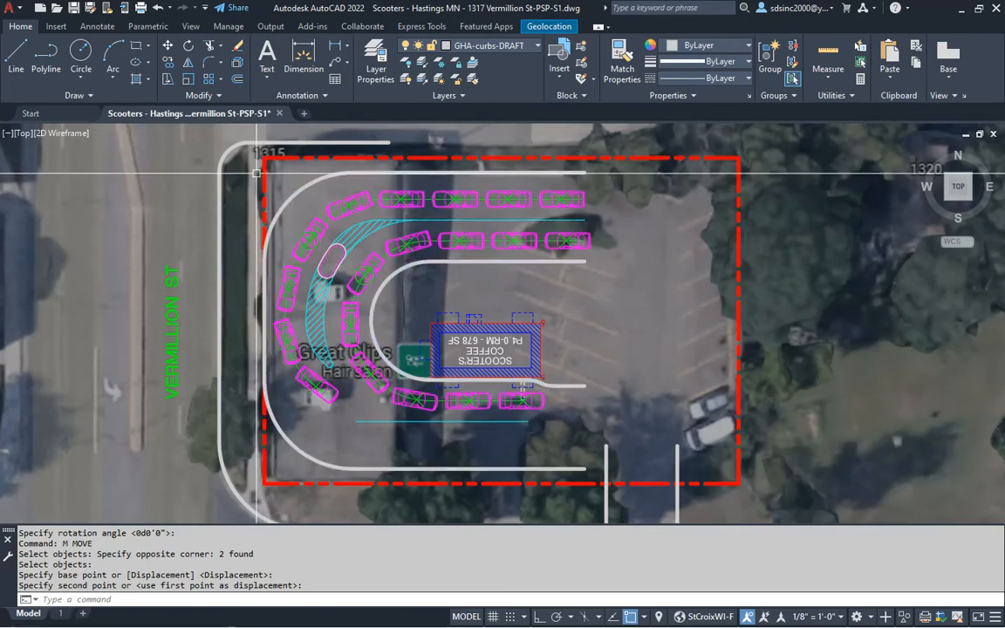
pyautogui.scroll(2, 263, 164)
pyautogui.moveTo(303, 431)
pyautogui.mouseDown(button='middle')
pyautogui.moveTo(273, 224)
pyautogui.moveTo(260, 256)
pyautogui.mouseUp(button='middle')
pyautogui.scroll(-2, 260, 256)
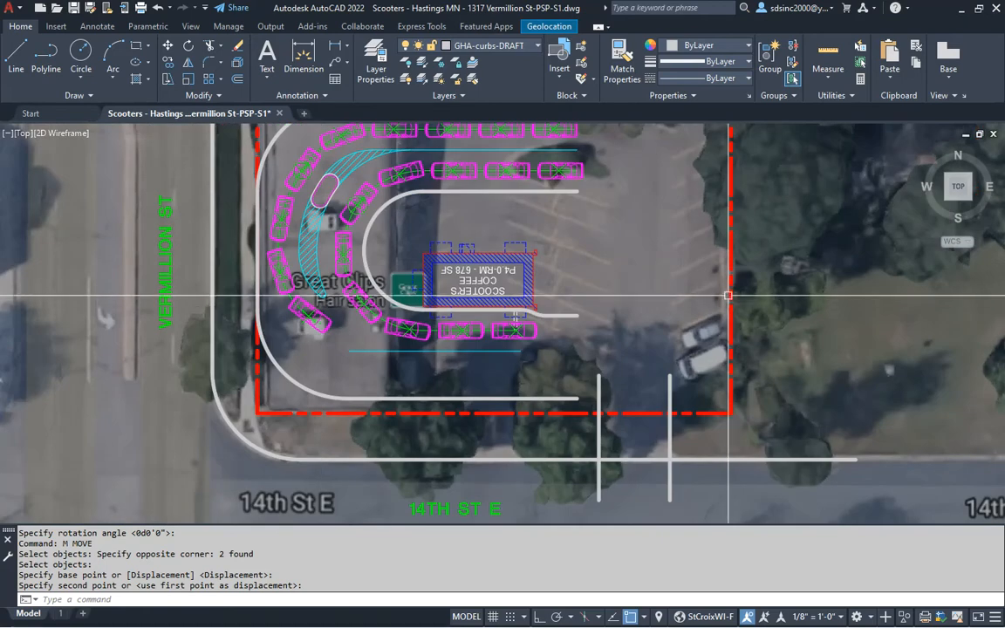
pyautogui.moveTo(601, 289); pyautogui.dragTo(630, 322, button='middle')
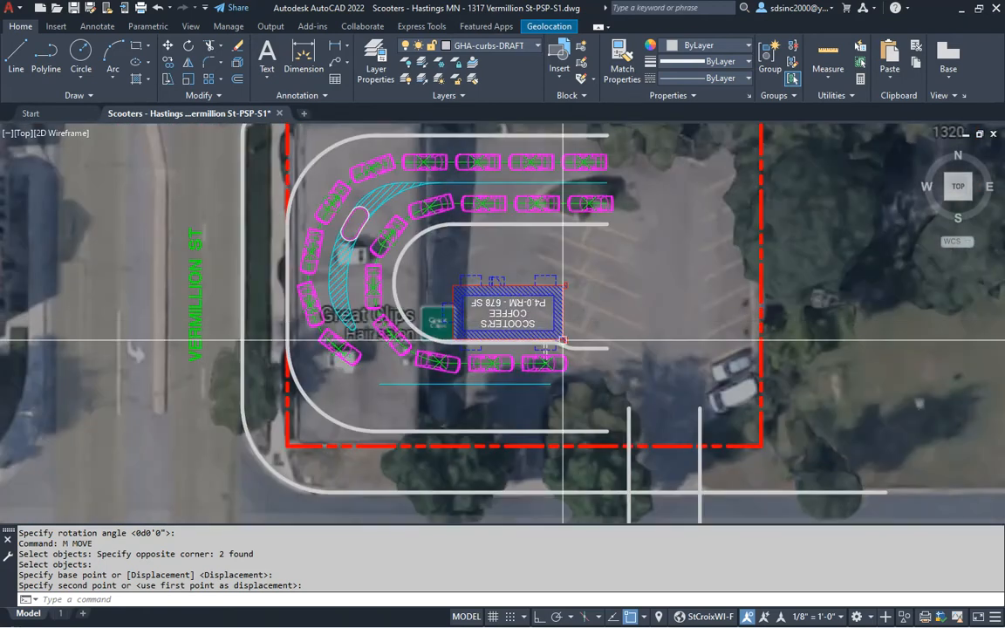
pyautogui.click(286, 263)
pyautogui.press('Escape')
pyautogui.press('Escape')
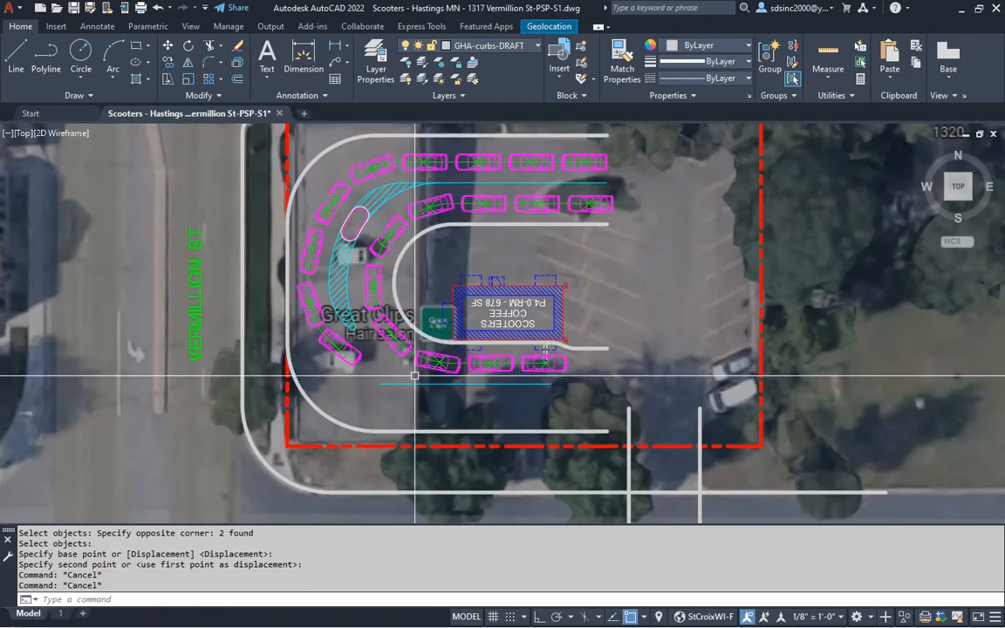
# - Move the building footprint and drive-thru lane together 18" east with Ortho on, clear of the west property line
pyautogui.write('m')
pyautogui.press('Return')
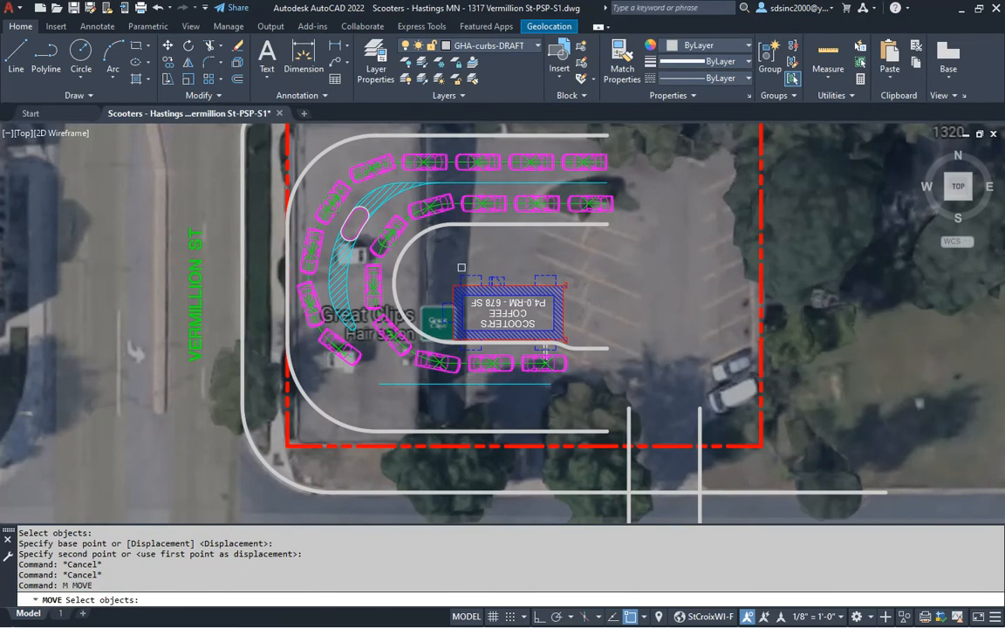
pyautogui.click(488, 264)
pyautogui.click(416, 363)
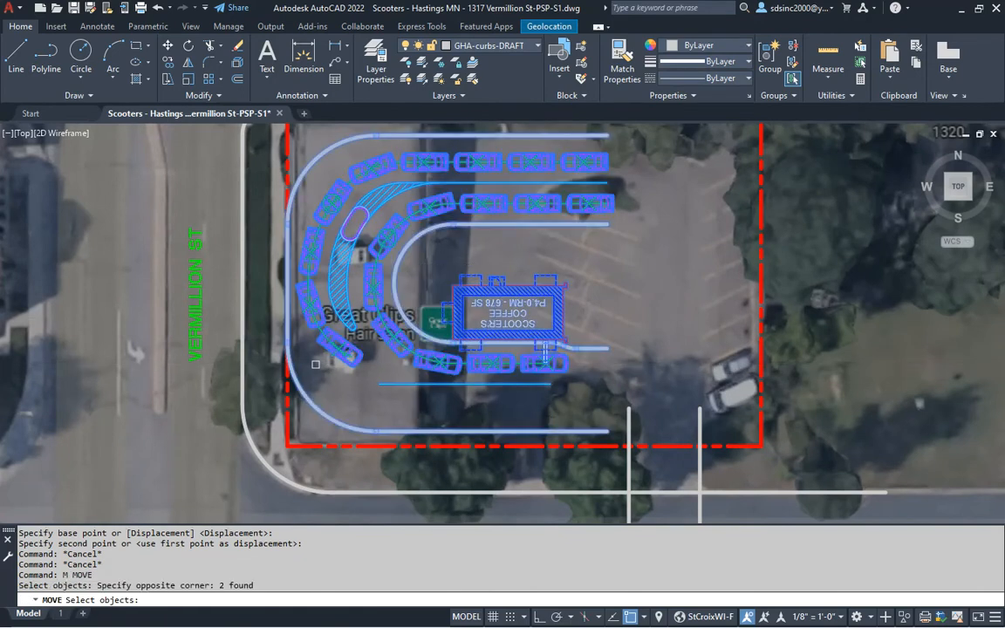
pyautogui.scroll(2, 265, 332)
pyautogui.press('Return')
pyautogui.click(379, 422)
pyautogui.press('F8')
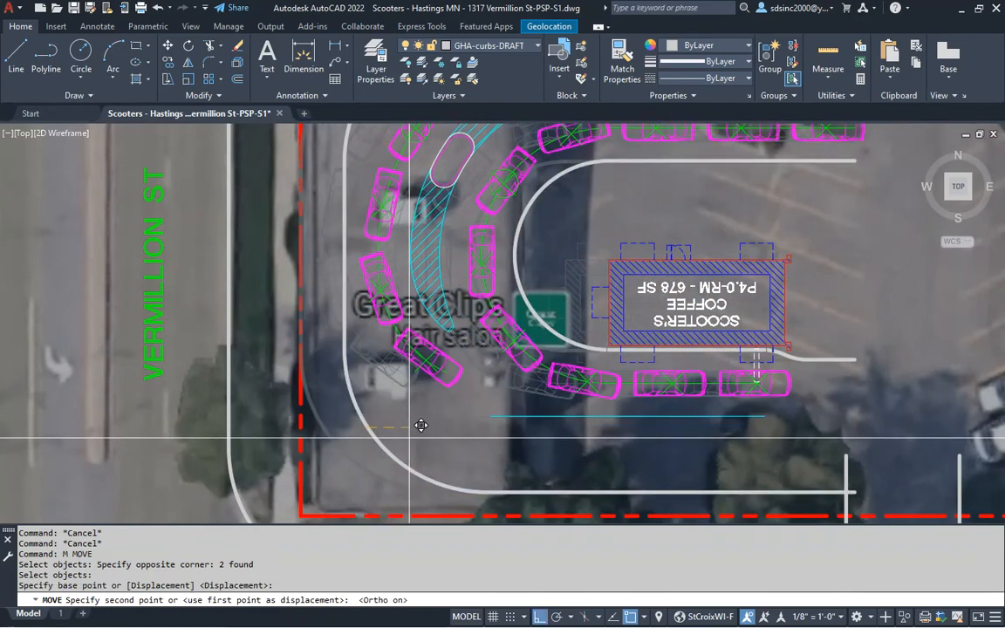
pyautogui.write('18')
pyautogui.press('Return')
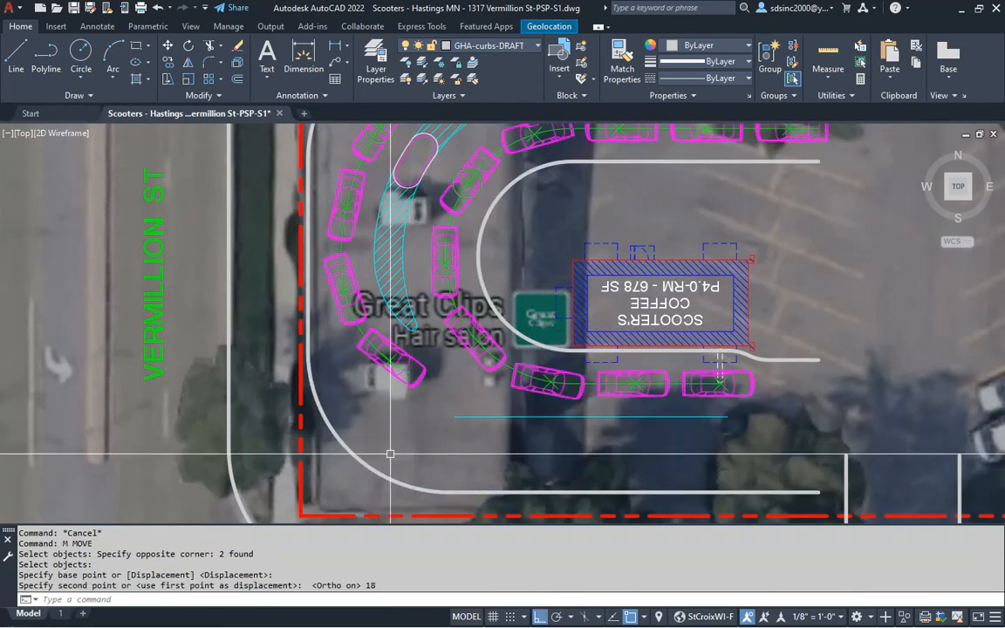
pyautogui.scroll(5, 306, 223)
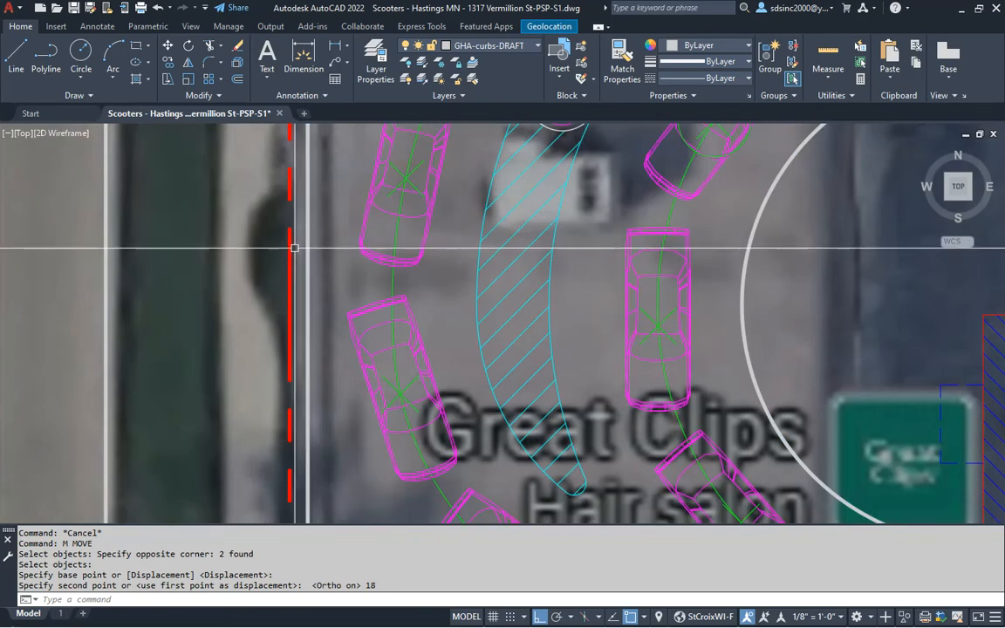
pyautogui.scroll(-5, 292, 244)
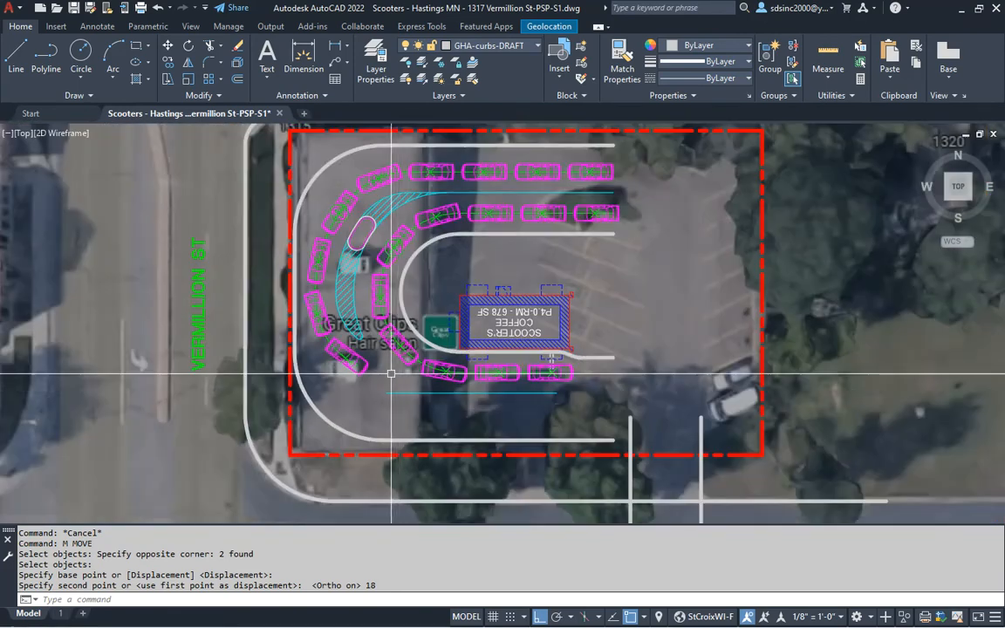
pyautogui.click(530, 390)
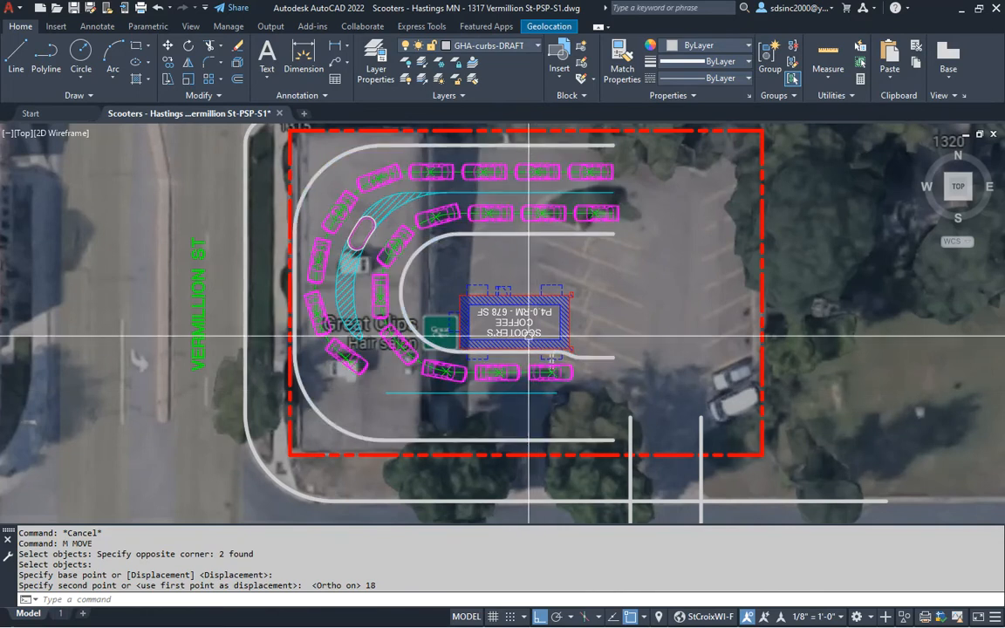
pyautogui.moveTo(523, 229); pyautogui.dragTo(516, 254, button='middle')
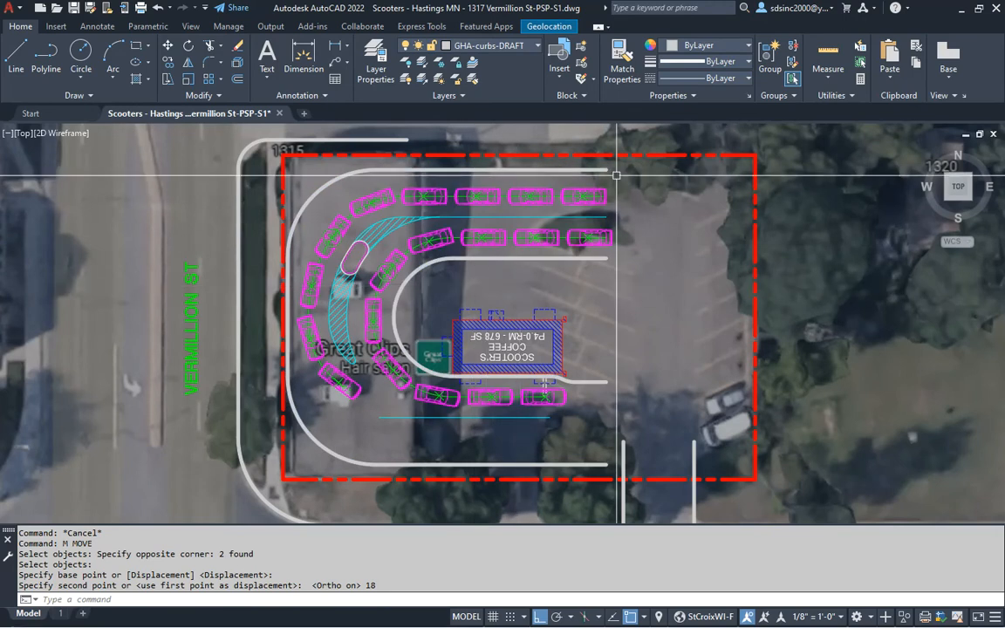
pyautogui.scroll(4, 634, 179)
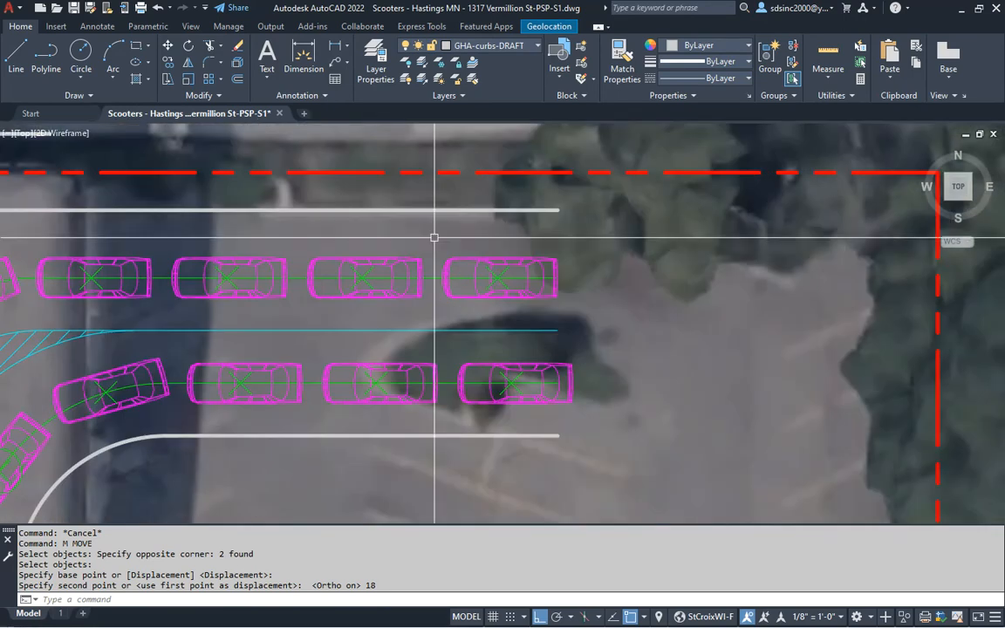
pyautogui.scroll(-4, 312, 213)
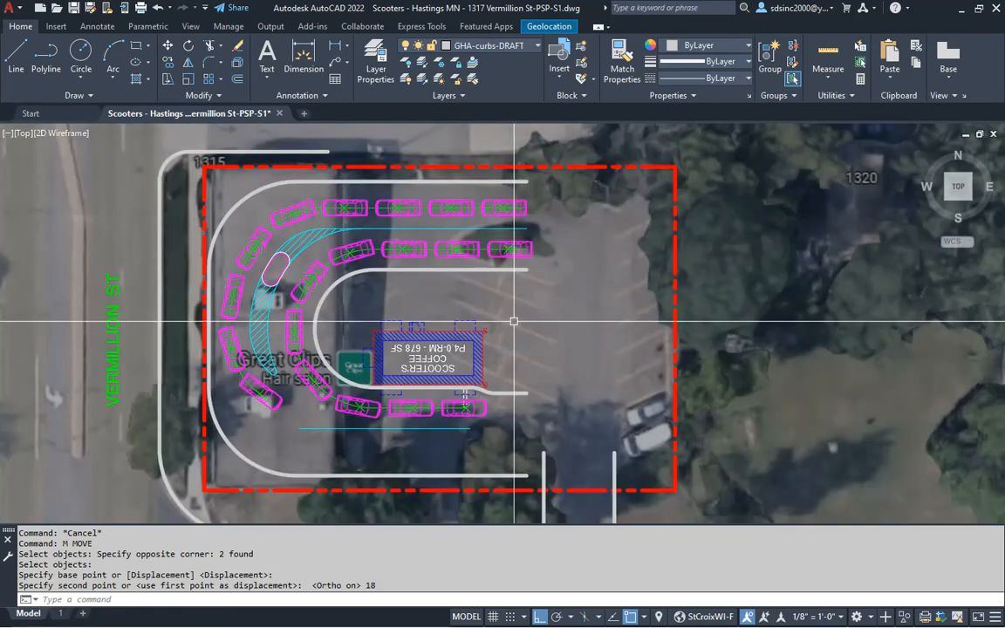
pyautogui.moveTo(513, 321)
pyautogui.mouseDown(button='middle')
pyautogui.moveTo(518, 330)
pyautogui.moveTo(493, 288)
pyautogui.mouseUp(button='middle')
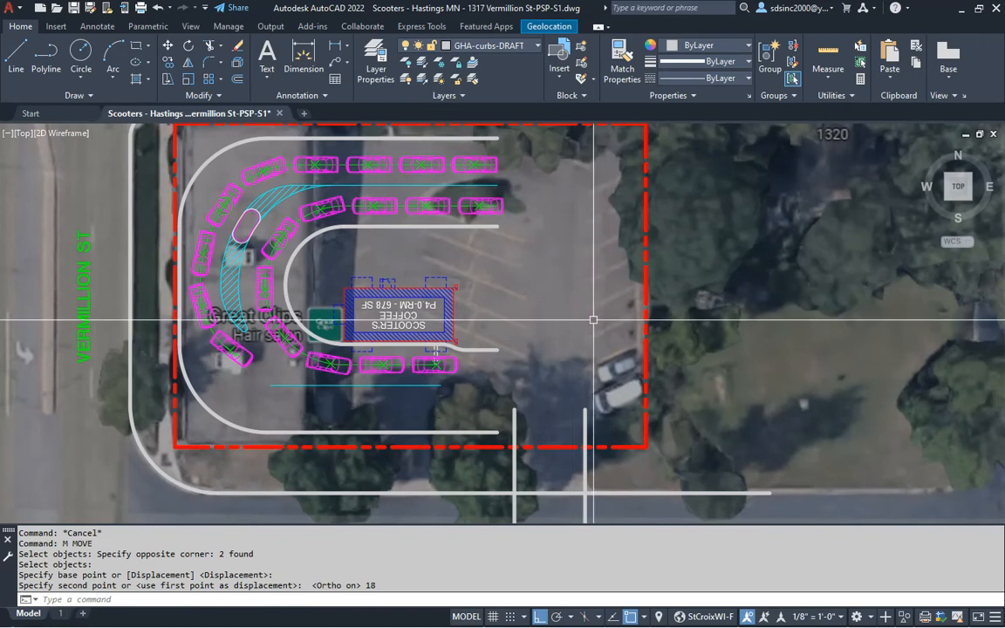
pyautogui.moveTo(606, 334); pyautogui.dragTo(547, 341, button='middle')
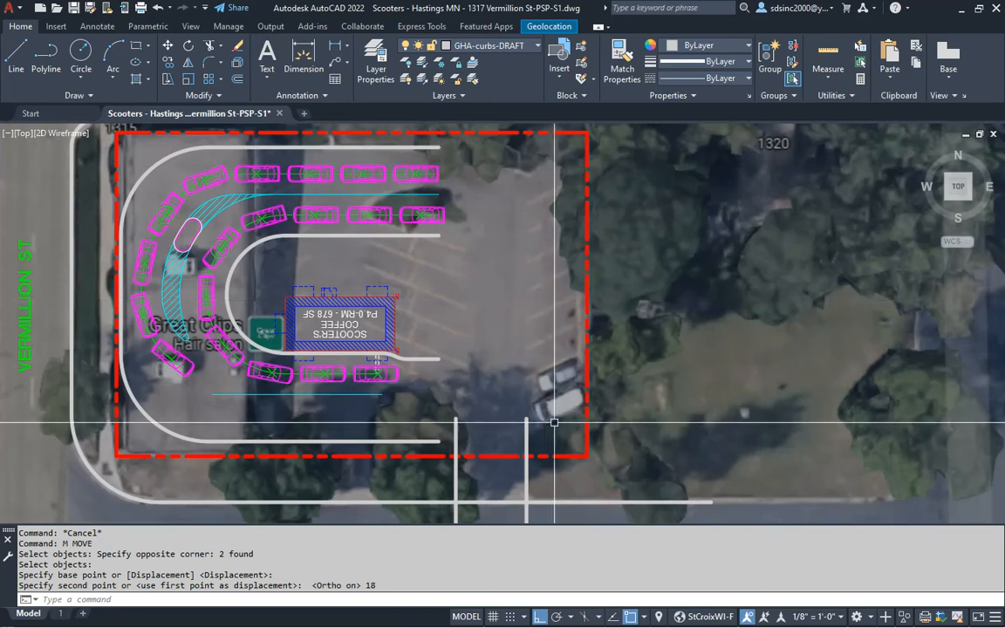
# - Offset the east property line 18" to the west, inside the site
pyautogui.write('o')
pyautogui.press('Return')
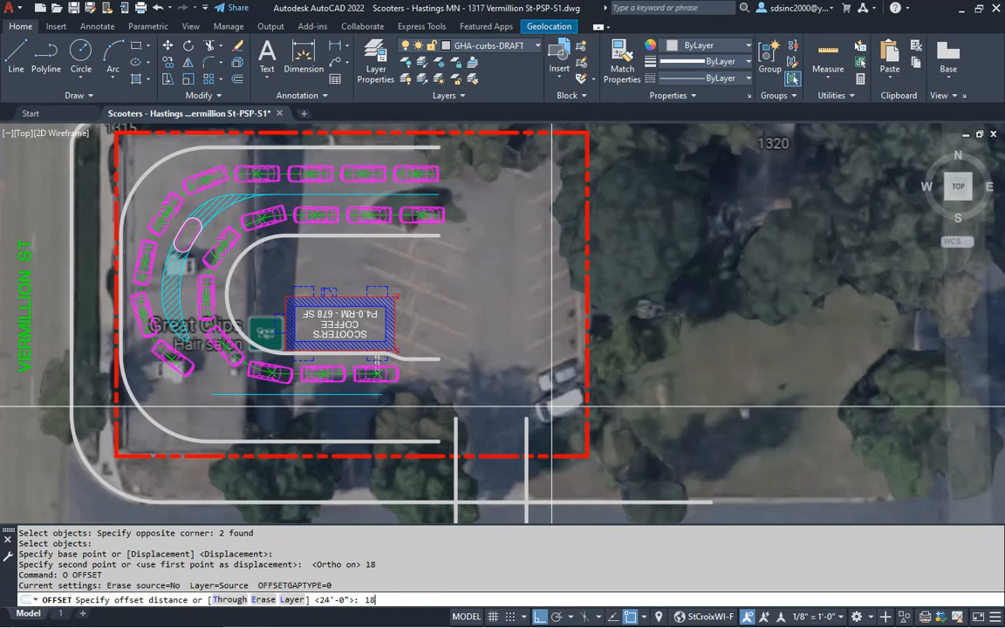
pyautogui.press('Return')
pyautogui.click(586, 281)
pyautogui.click(501, 297)
# - Match the properties of the entrance's east curb line onto the line offset from the east property line
pyautogui.write('M')
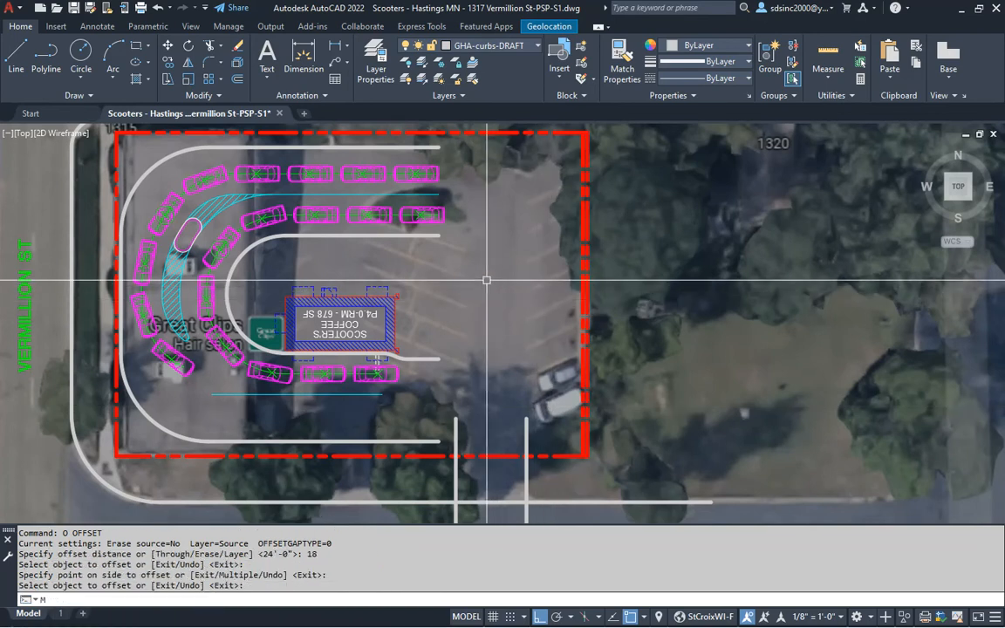
pyautogui.write('a')
pyautogui.press('Return')
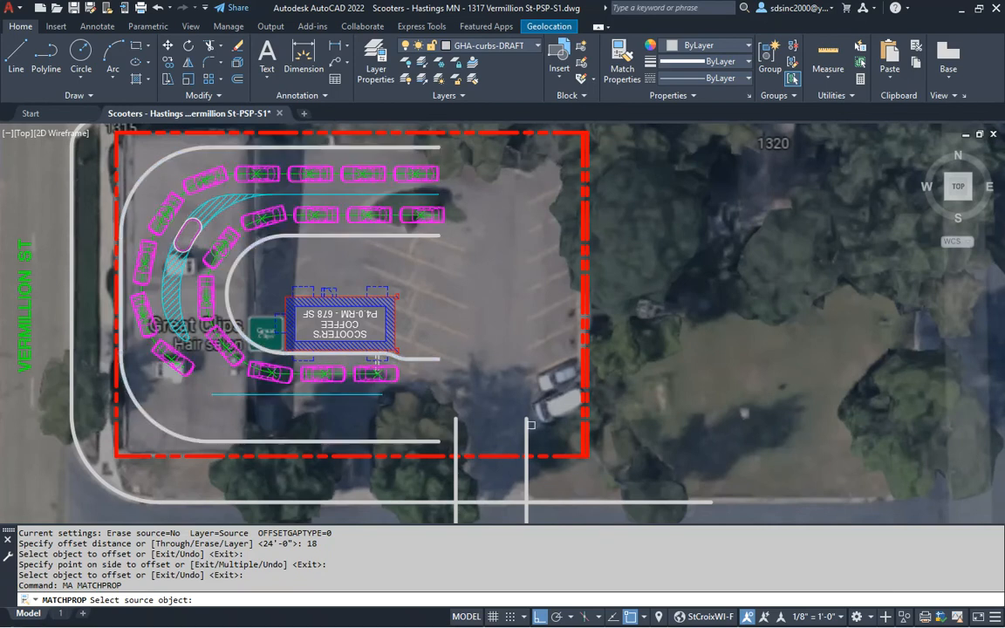
pyautogui.click(531, 425)
pyautogui.scroll(4, 576, 403)
pyautogui.click(613, 382)
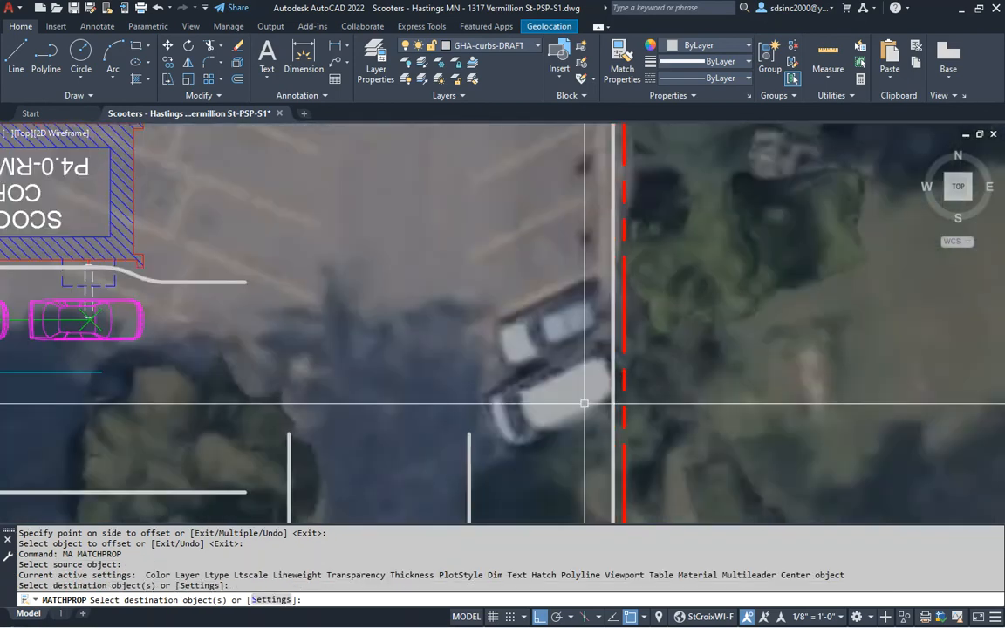
pyautogui.press('Return')
# - Offset the new east curb line 18' to the west to mark the depth of the parking stalls
pyautogui.moveTo(487, 259); pyautogui.dragTo(519, 314, button='middle')
pyautogui.write('o')
pyautogui.press('Return')
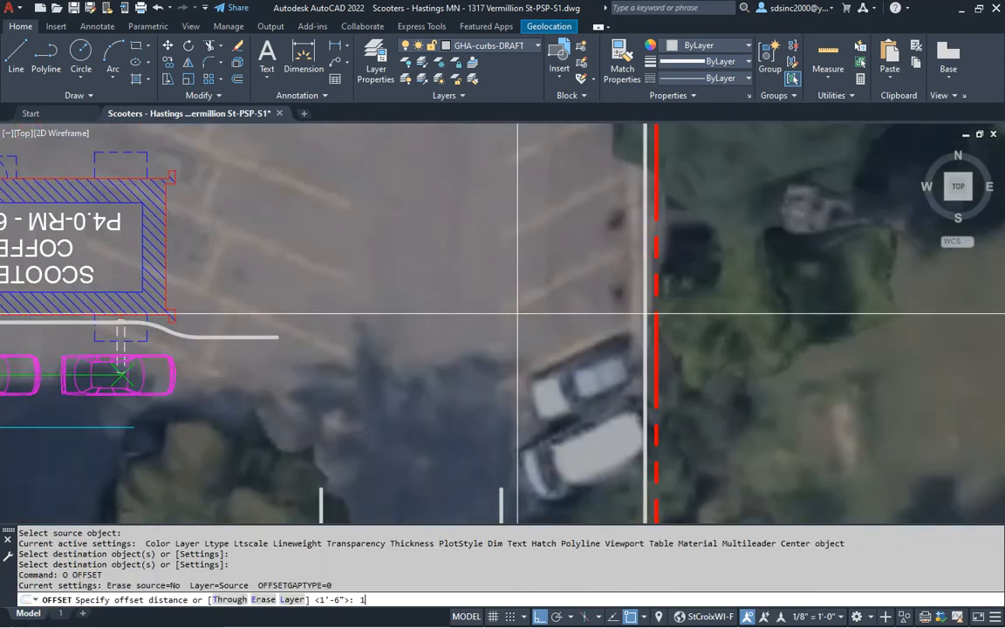
pyautogui.write("18'")
pyautogui.press('Return')
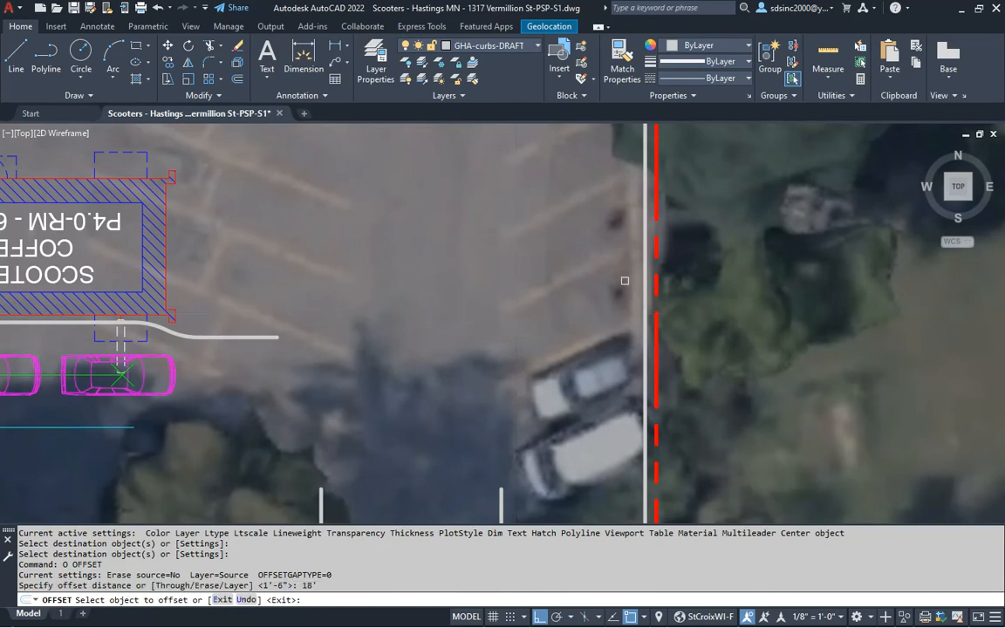
pyautogui.click(645, 278)
pyautogui.click(511, 264)
pyautogui.scroll(-3, 523, 253)
pyautogui.scroll(2, 555, 311)
pyautogui.scroll(-3, 555, 311)
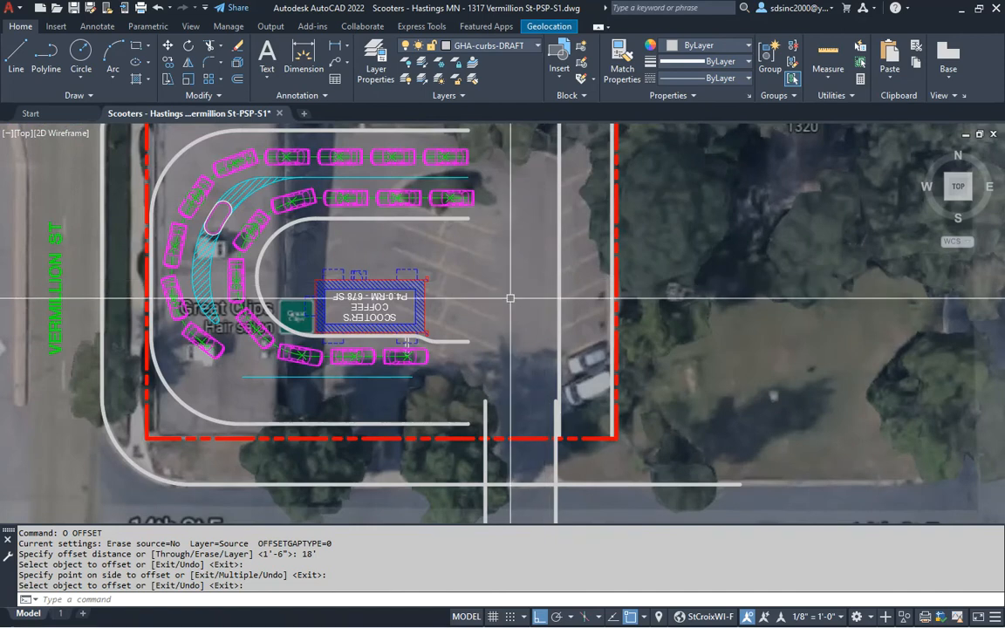
pyautogui.scroll(1, 518, 336)
# - Offset the west edge line of the parking stalls 24' to the west to mark the drive aisle
pyautogui.press('Return')
pyautogui.write('o')
pyautogui.press('Return')
pyautogui.write('24')
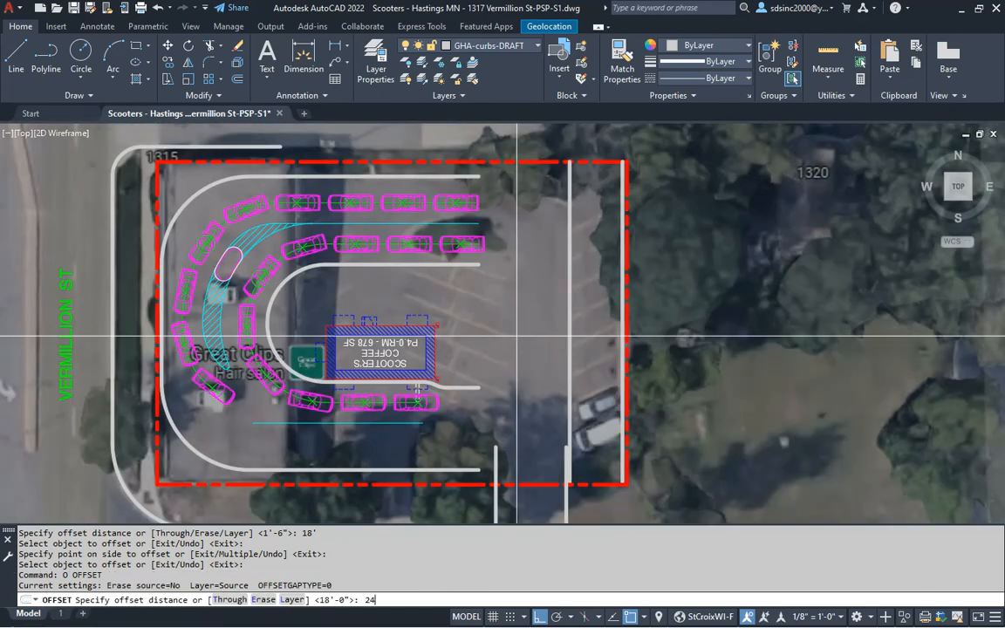
pyautogui.write("'")
pyautogui.press('Return')
pyautogui.click(567, 328)
pyautogui.click(528, 366)
pyautogui.press('Return')
pyautogui.moveTo(512, 415)
pyautogui.mouseDown(button='middle')
pyautogui.moveTo(503, 324)
pyautogui.moveTo(511, 365)
pyautogui.mouseUp(button='middle')
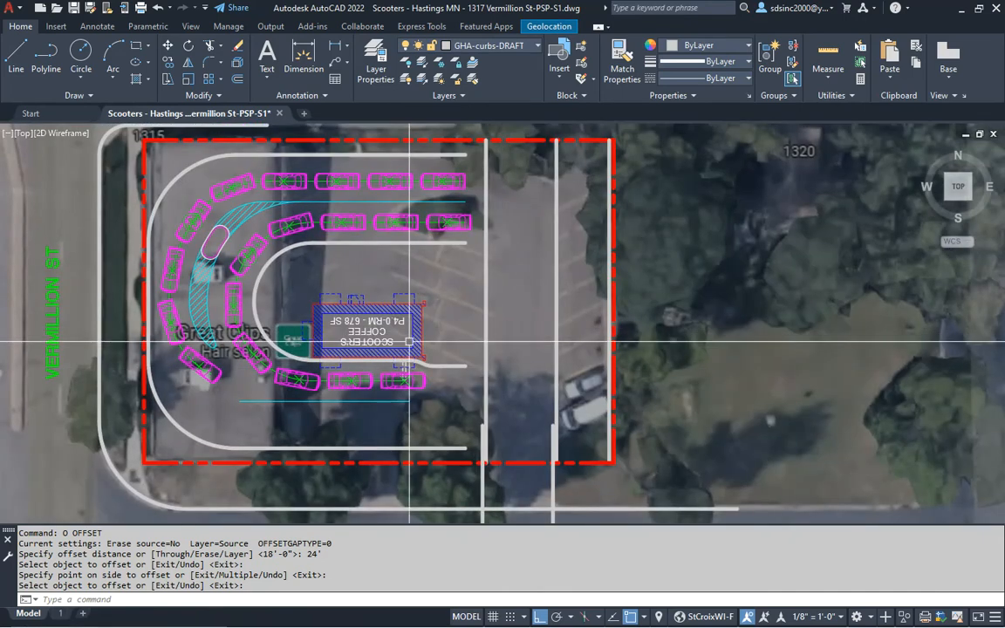
# - Explode the double drive-thru lane block
pyautogui.click(288, 375)
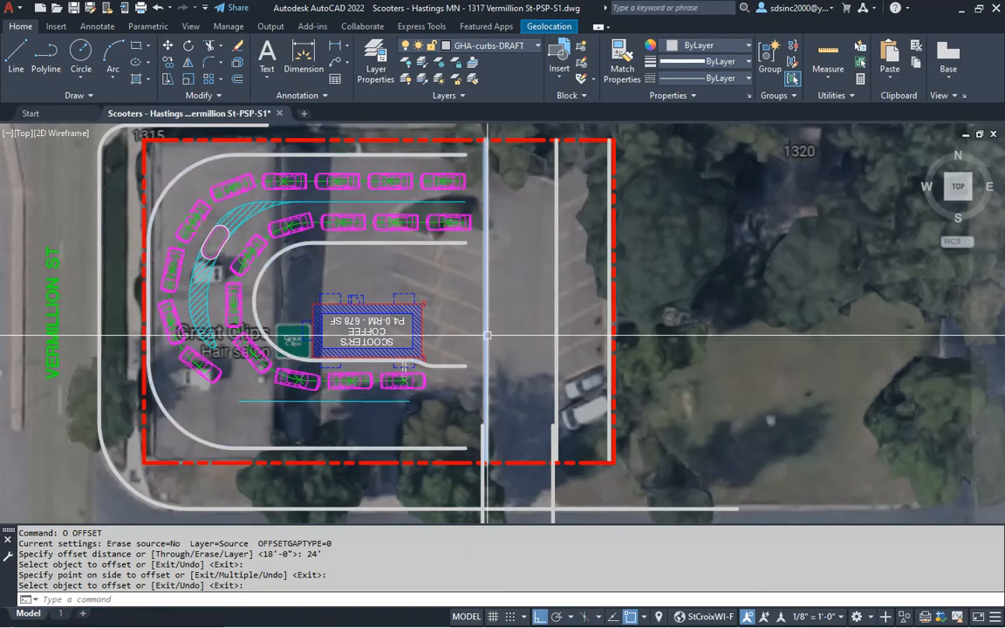
pyautogui.moveTo(460, 291); pyautogui.dragTo(448, 325, button='middle')
pyautogui.press('Return')
pyautogui.write('x')
pyautogui.press('Return')
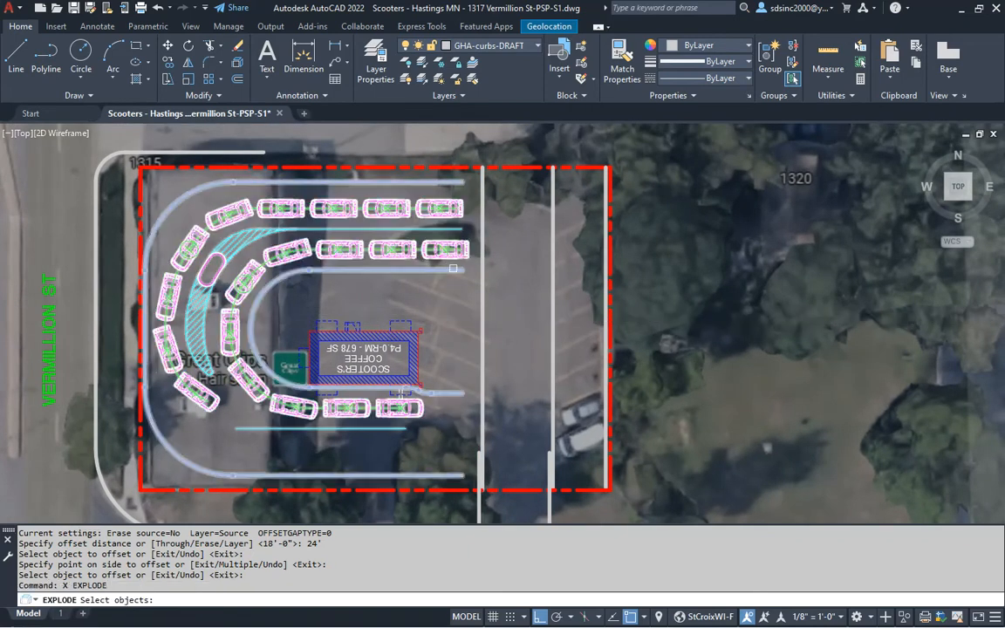
pyautogui.click(453, 270)
pyautogui.press('Return')
# - Explode the inner curb polyline that wraps around the building footprint
pyautogui.click(434, 269)
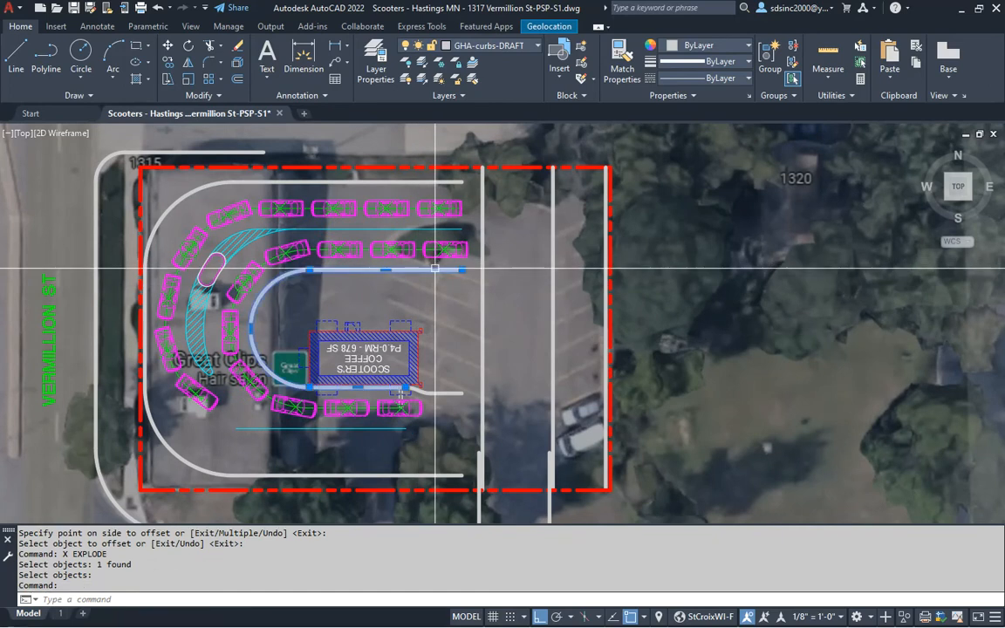
pyautogui.press('Escape')
pyautogui.press('Escape')
pyautogui.write('x')
pyautogui.press('Return')
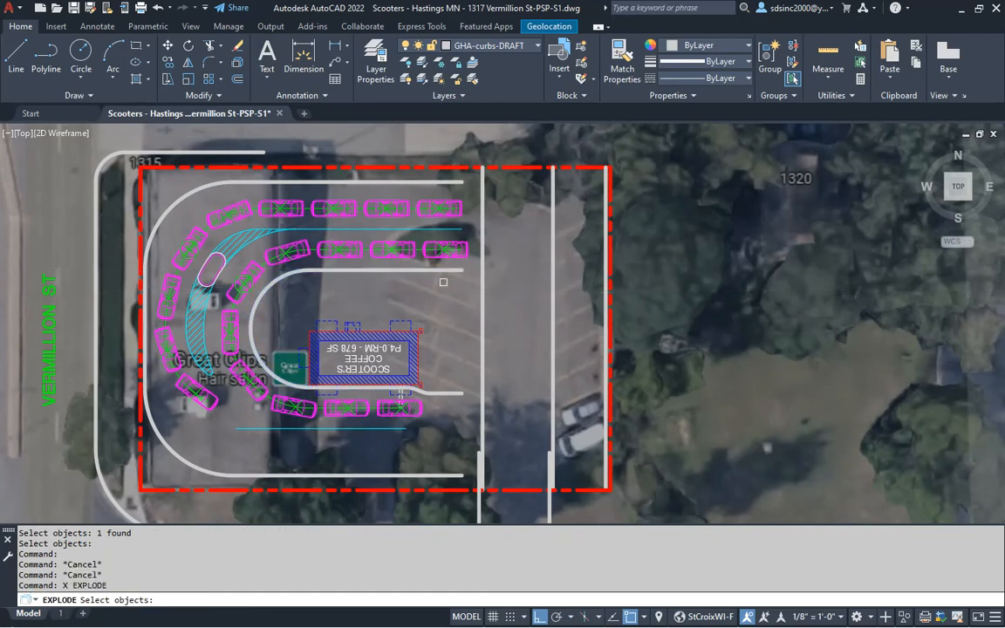
pyautogui.press('Return')
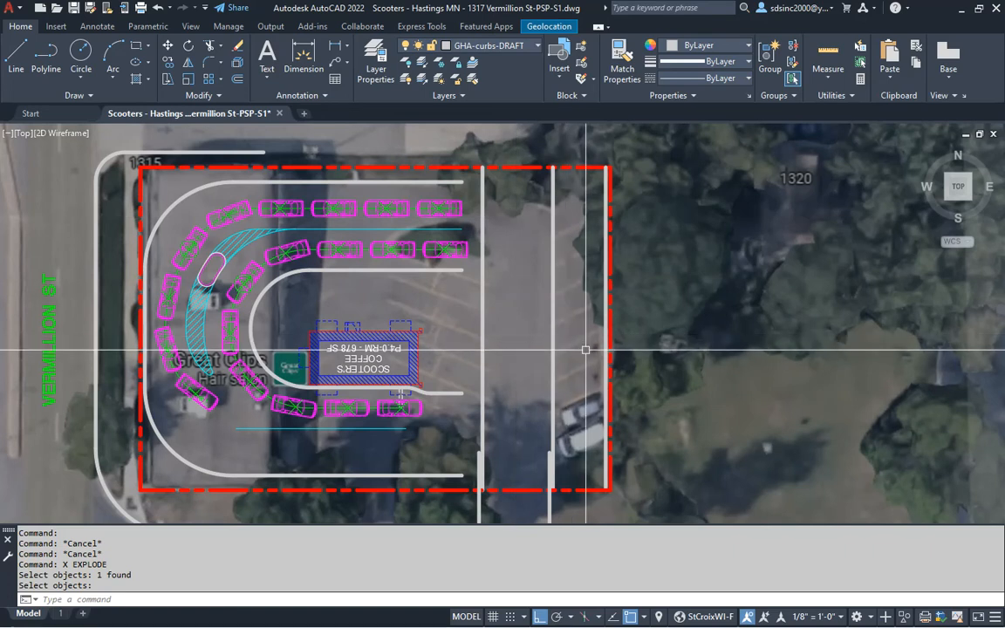
# - Draw a horizontal line across the parking strip to the east curb, level with the building footprint's south edge
pyautogui.scroll(3, 580, 353)
pyautogui.write('l')
pyautogui.press('Return')
pyautogui.click(521, 403)
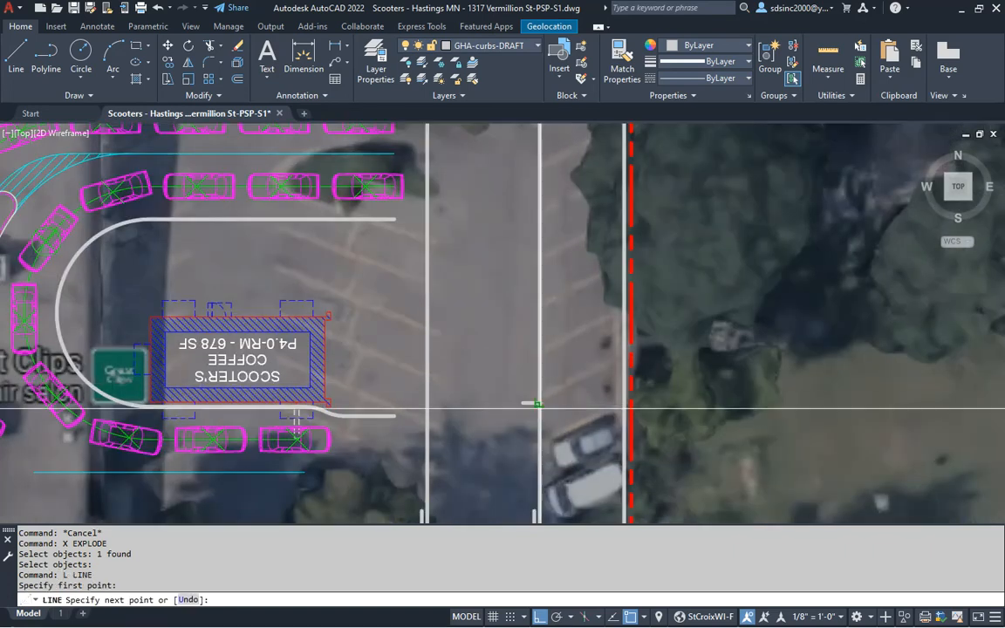
pyautogui.click(622, 403)
pyautogui.press('Escape')
# - Trim the end of the new stall line that overhangs west of the parking strip
pyautogui.write('t')
pyautogui.press('Return')
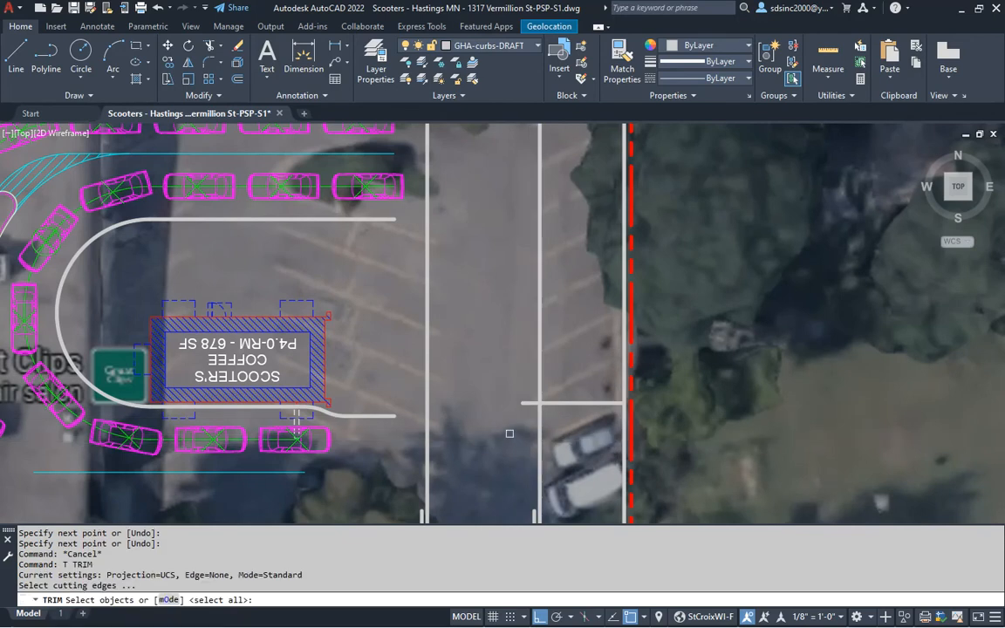
pyautogui.click(526, 404)
pyautogui.press('Escape')
pyautogui.press('Escape')
pyautogui.press('Escape')
# - Offset the stall line 9' to the north three times in a row to form three parking stalls
pyautogui.write('o')
pyautogui.press('Return')
pyautogui.write("9'")
pyautogui.press('Return')
pyautogui.click(586, 403)
pyautogui.click(590, 376)
pyautogui.click(586, 360)
pyautogui.click(590, 333)
pyautogui.click(587, 318)
pyautogui.press('Escape')
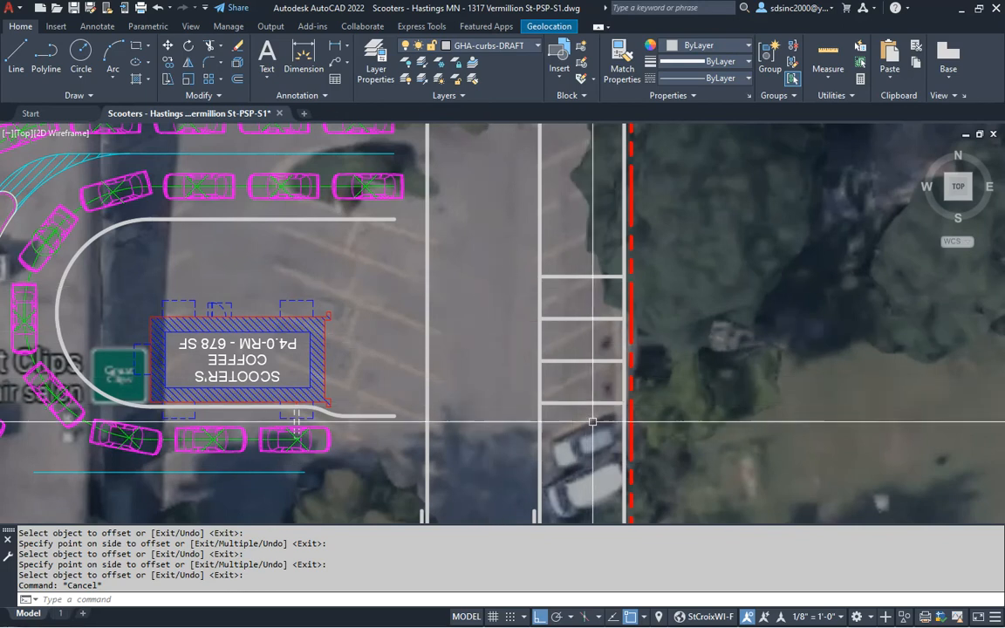
pyautogui.press('Escape')
pyautogui.press('Escape')
# - Rotate the northernmost stall line 30 degrees about its west end
pyautogui.write('r')
pyautogui.press('space')
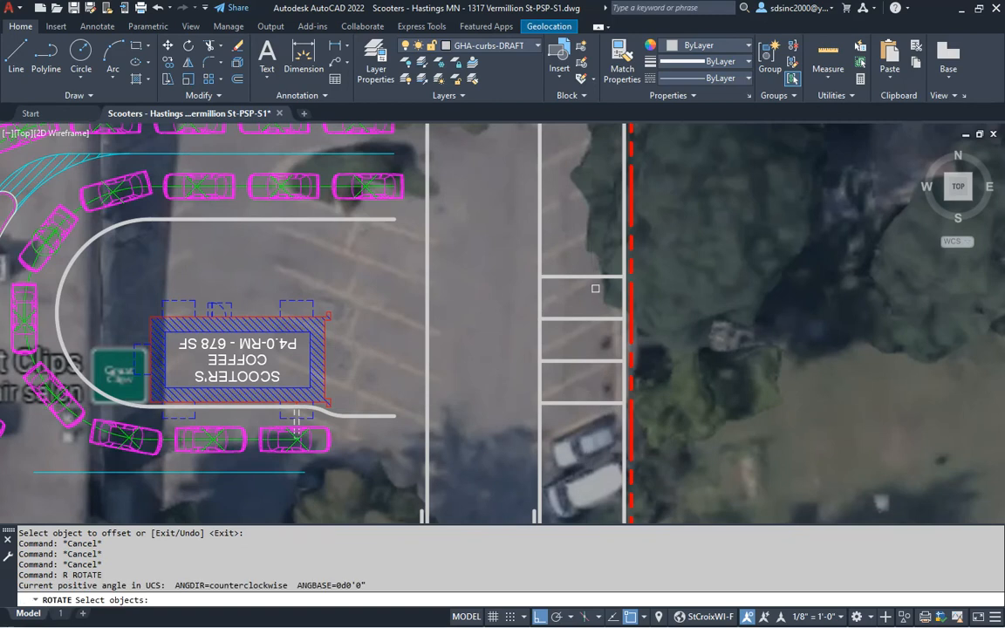
pyautogui.click(595, 288)
pyautogui.click(576, 253)
pyautogui.press('space')
pyautogui.click(539, 276)
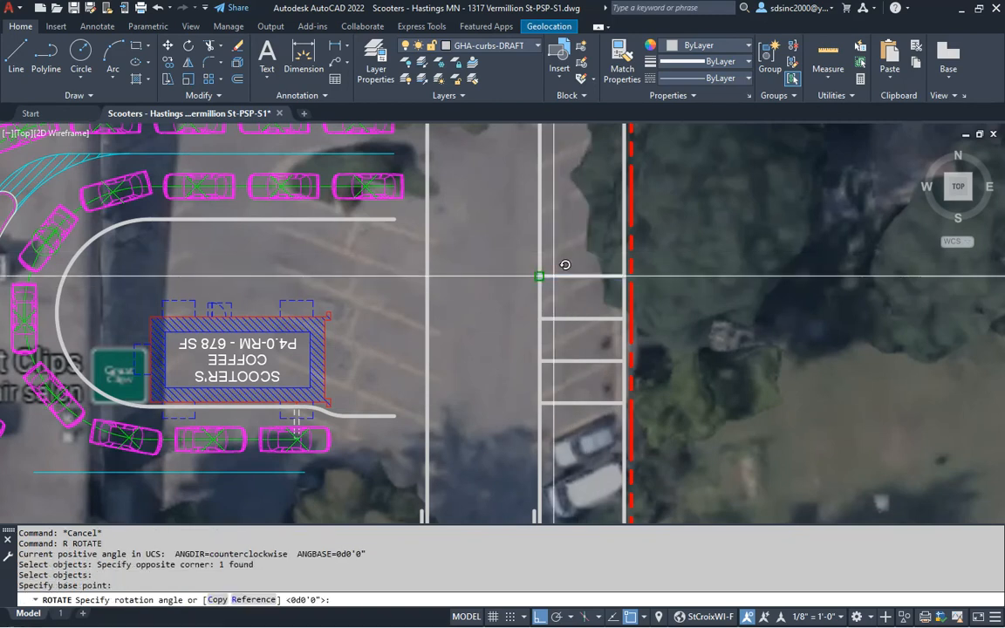
pyautogui.write('30')
pyautogui.press('Return')
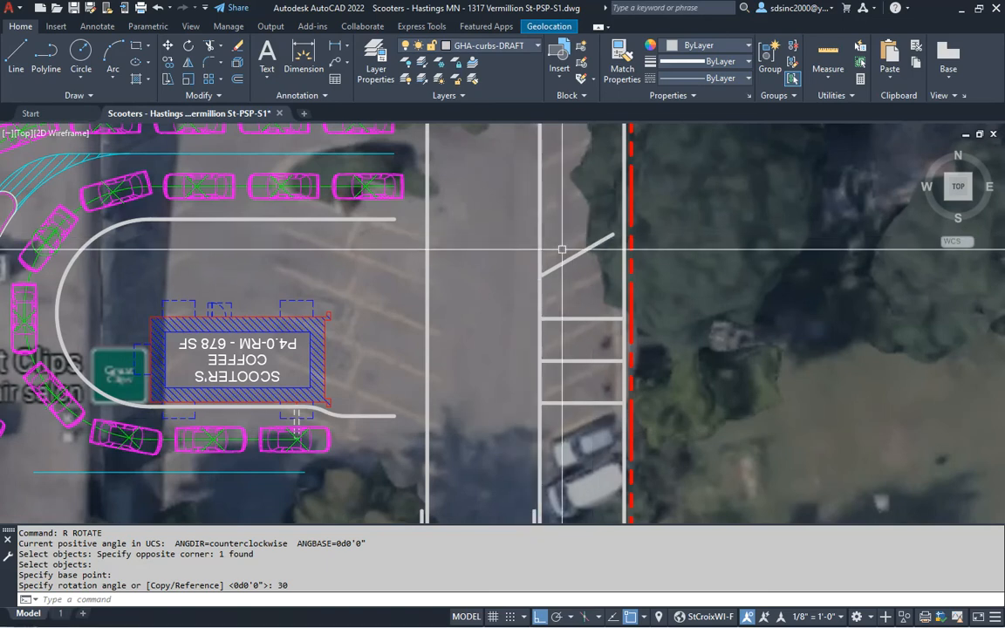
# - Erase all four stall lines from the east parking strip
pyautogui.click(593, 225)
pyautogui.click(567, 408)
pyautogui.write('E')
pyautogui.press('Return')
pyautogui.moveTo(575, 304); pyautogui.dragTo(562, 308, button='middle')
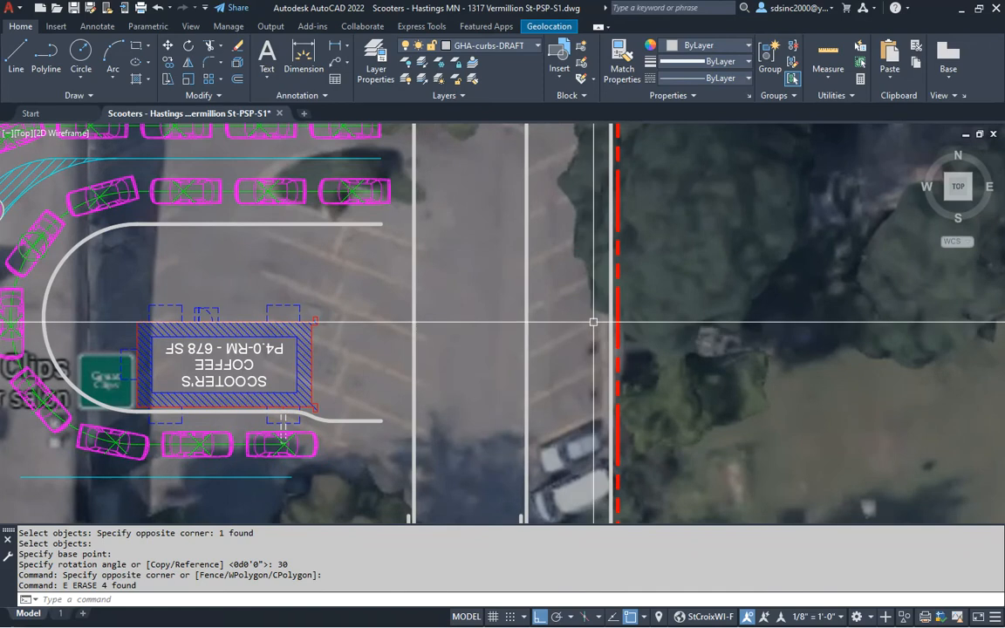
pyautogui.scroll(-2, 497, 370)
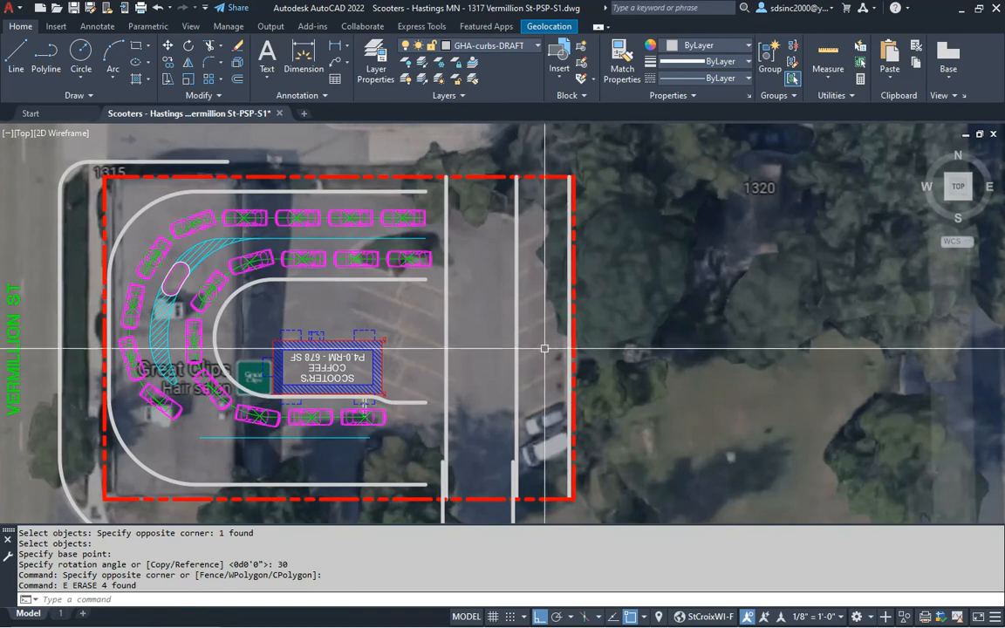
pyautogui.moveTo(541, 391)
pyautogui.mouseDown(button='middle')
pyautogui.moveTo(537, 381)
pyautogui.moveTo(536, 389)
pyautogui.mouseUp(button='middle')
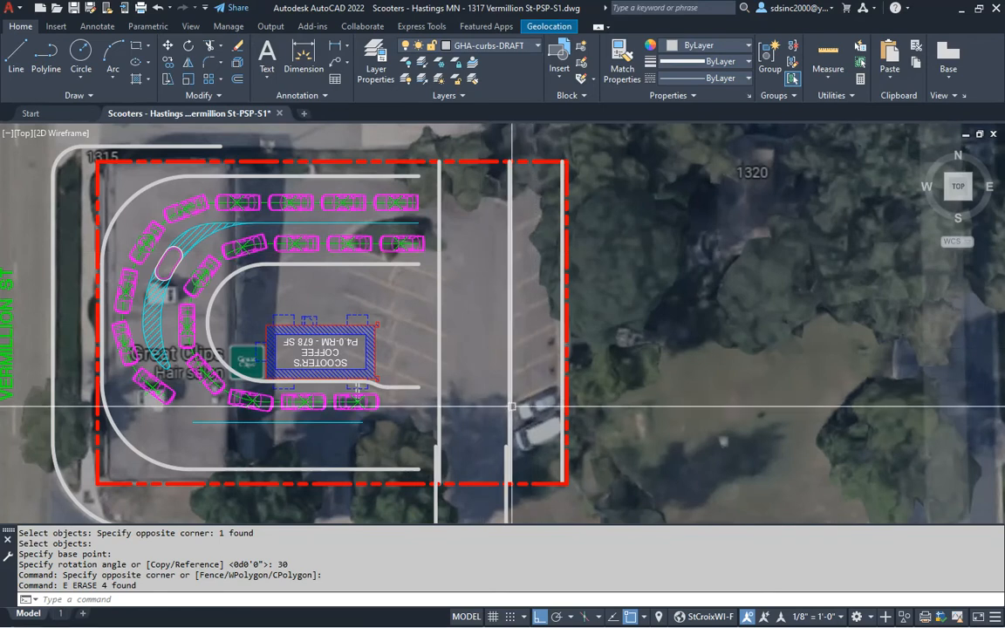
pyautogui.moveTo(478, 371); pyautogui.dragTo(512, 391, button='middle')
pyautogui.press('Escape')
pyautogui.press('Escape')
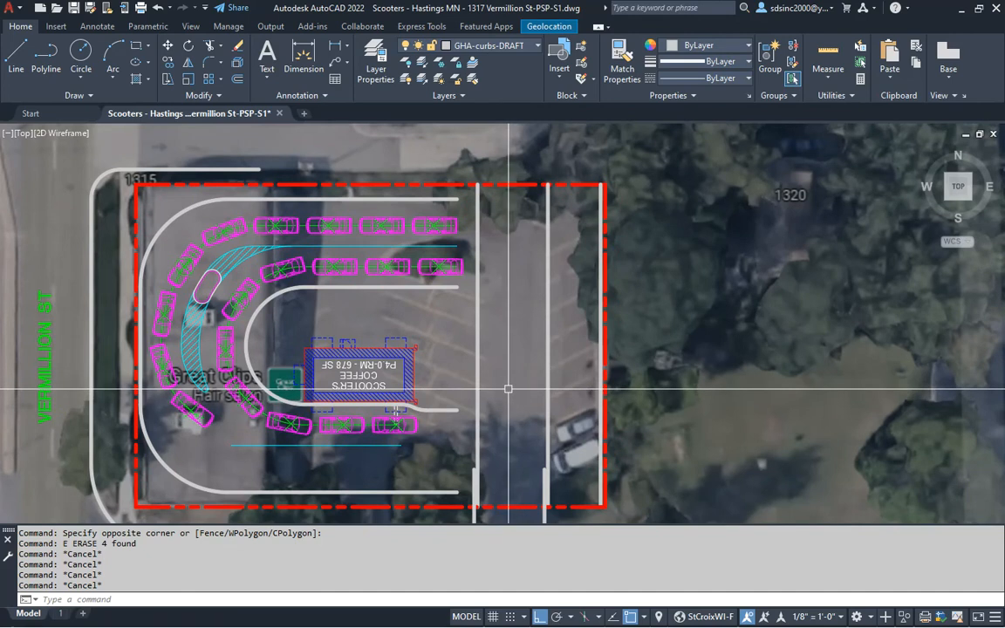
# - Fillet the building island's north and south curbs into the west drive aisle line with a 10' radius
pyautogui.write('f')
pyautogui.press('Return')
pyautogui.write('r')
pyautogui.press('Return')
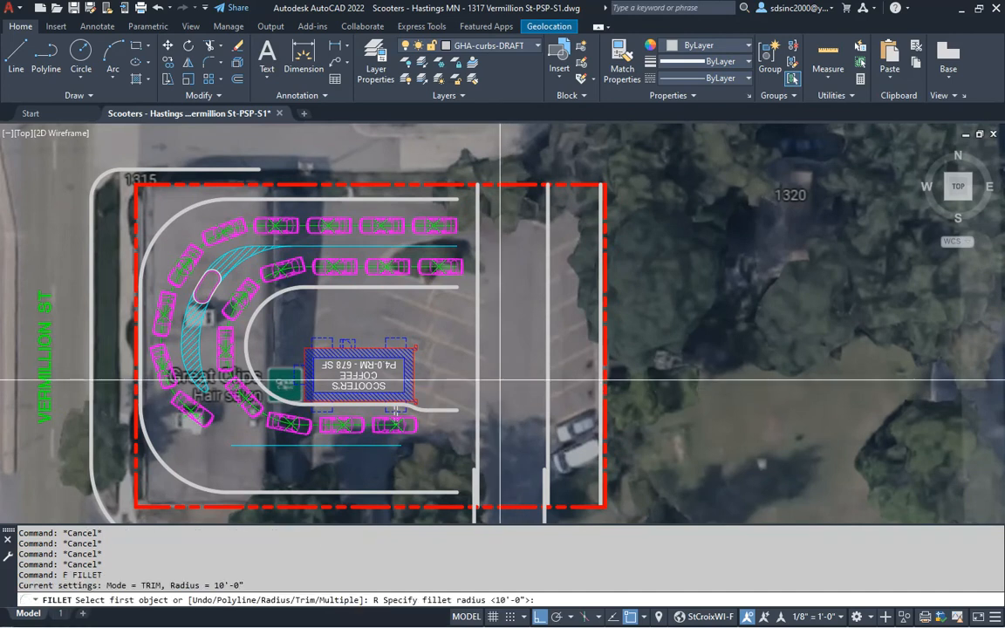
pyautogui.press('Return')
pyautogui.scroll(2, 497, 349)
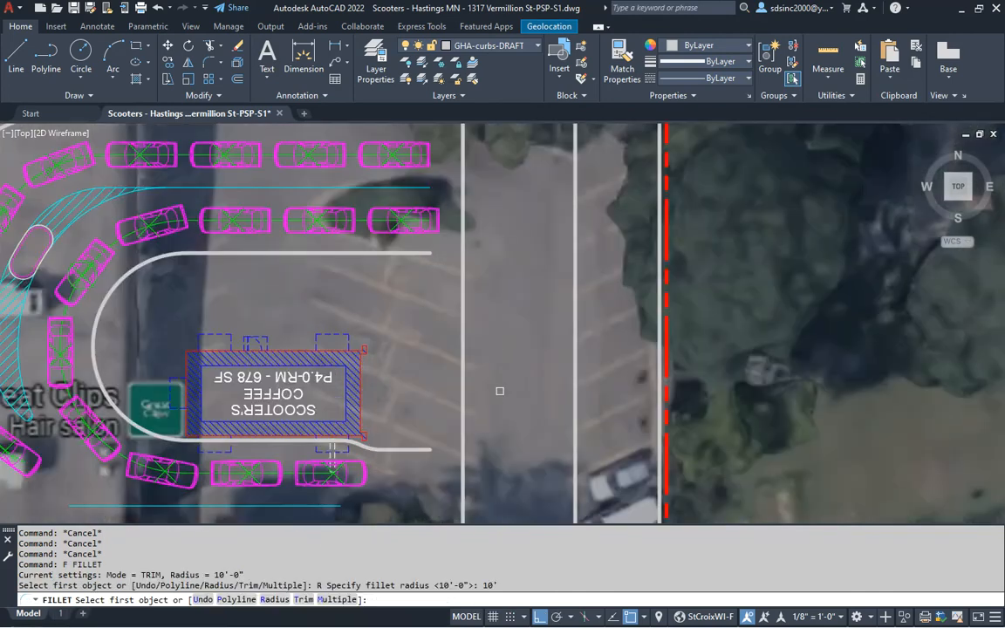
pyautogui.click(460, 291)
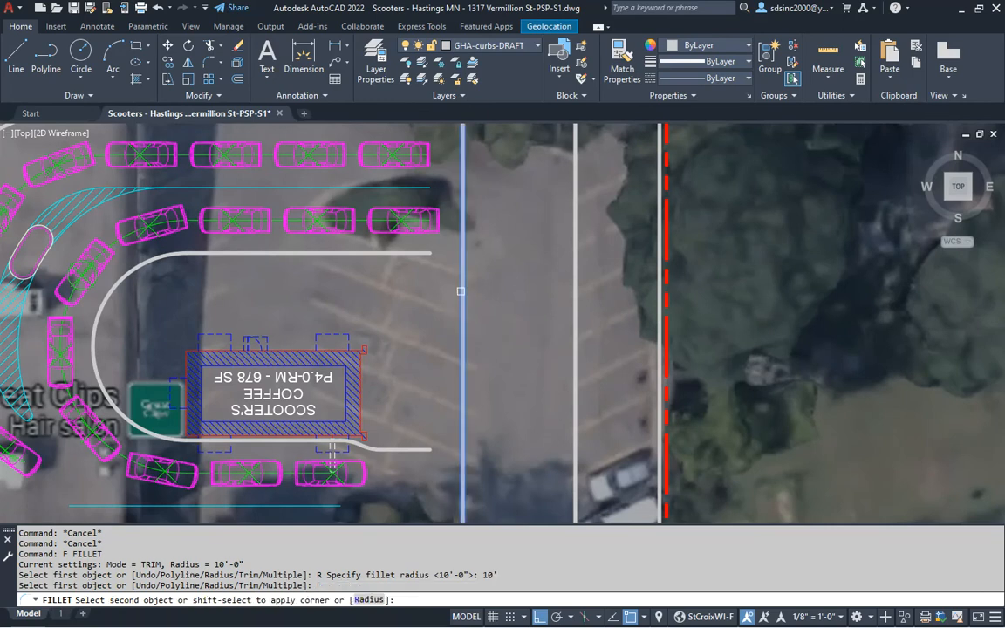
pyautogui.click(397, 253)
pyautogui.press('Return')
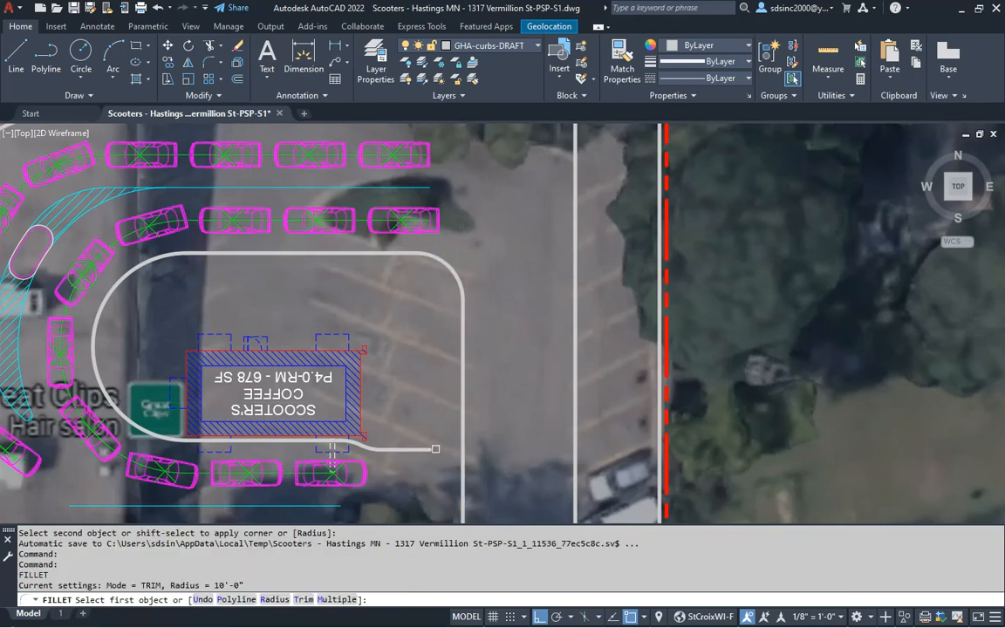
pyautogui.click(428, 449)
pyautogui.click(462, 410)
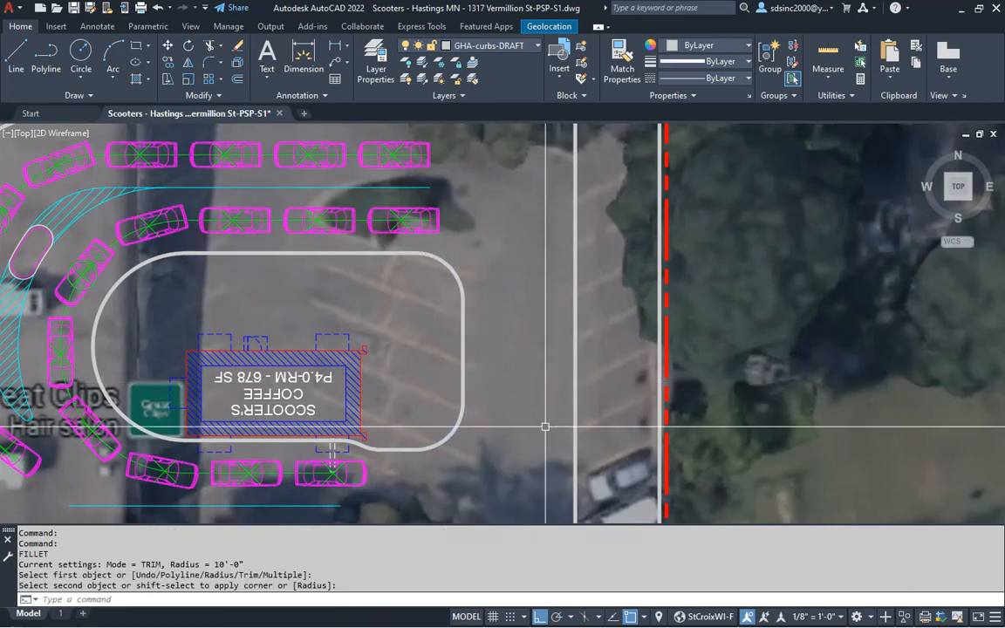
# - Join the north curb to the parking strip's west line in a square corner using a fillet radius of 0
pyautogui.moveTo(527, 283); pyautogui.dragTo(509, 403, button='middle')
pyautogui.press('Escape')
pyautogui.press('Escape')
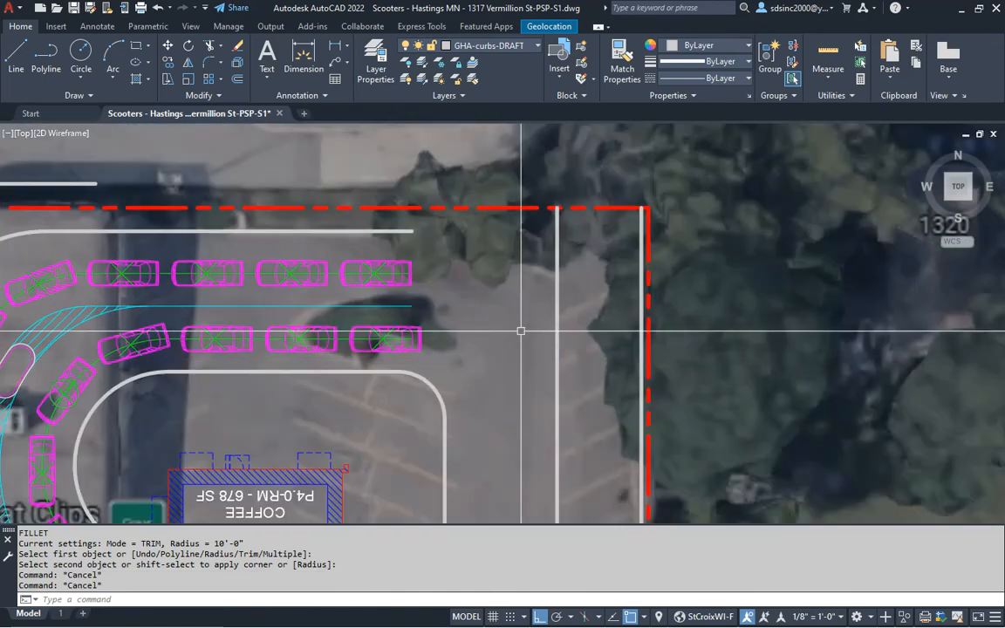
pyautogui.write('f')
pyautogui.press('Return')
pyautogui.write('r')
pyautogui.press('Return')
pyautogui.write('0')
pyautogui.press('Return')
pyautogui.click(556, 307)
pyautogui.click(410, 232)
# - Insert the dumpy.dwg dumpster enclosure block near the site's northeast corner at default scale and rotation
pyautogui.moveTo(495, 429)
pyautogui.mouseDown(button='middle')
pyautogui.moveTo(472, 259)
pyautogui.moveTo(523, 261)
pyautogui.moveTo(486, 272)
pyautogui.mouseUp(button='middle')
pyautogui.scroll(-2, 481, 280)
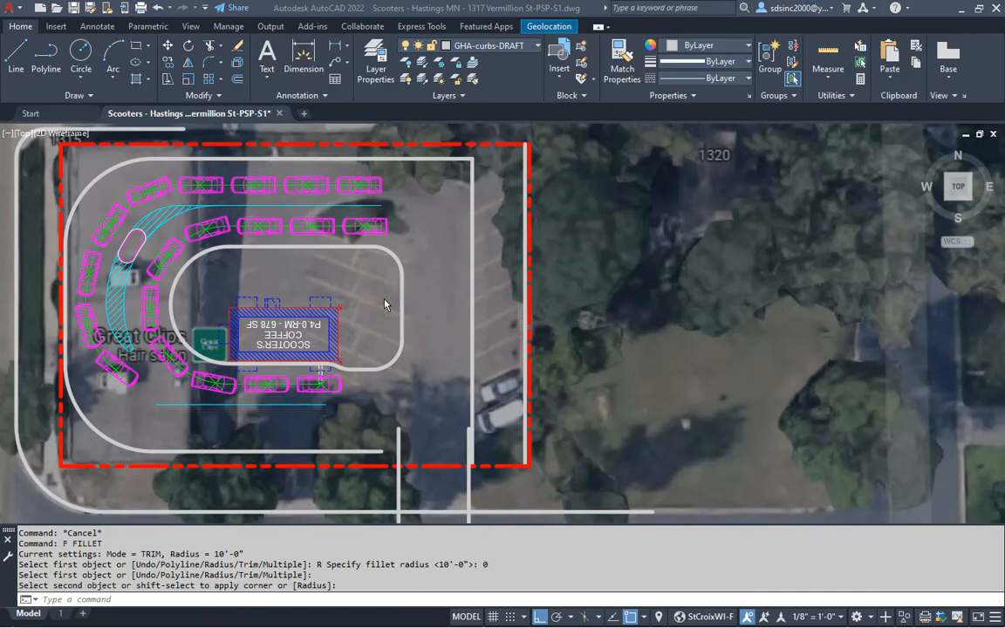
pyautogui.moveTo(373, 307); pyautogui.dragTo(377, 305)
pyautogui.moveTo(460, 287); pyautogui.dragTo(442, 349, button='middle')
pyautogui.scroll(2, 474, 291)
pyautogui.click(483, 287)
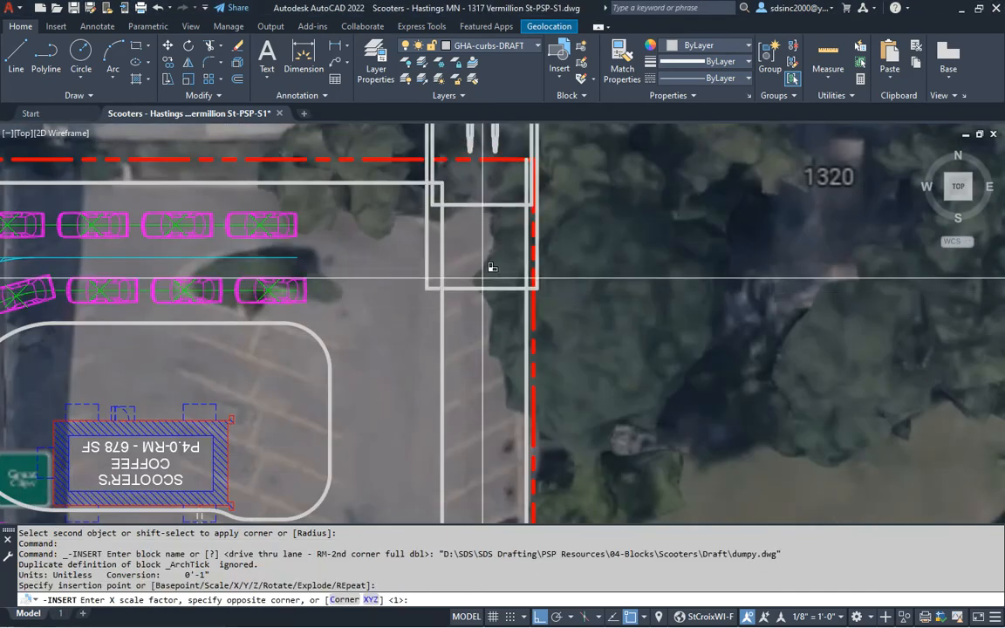
pyautogui.press('Return')
pyautogui.press('Return')
pyautogui.press('Escape')
pyautogui.press('Escape')
pyautogui.press('Escape')
# - Match the dumpster enclosure's properties to those of the building block
pyautogui.moveTo(456, 325); pyautogui.dragTo(491, 278, button='middle')
pyautogui.write('ma')
pyautogui.press('Return')
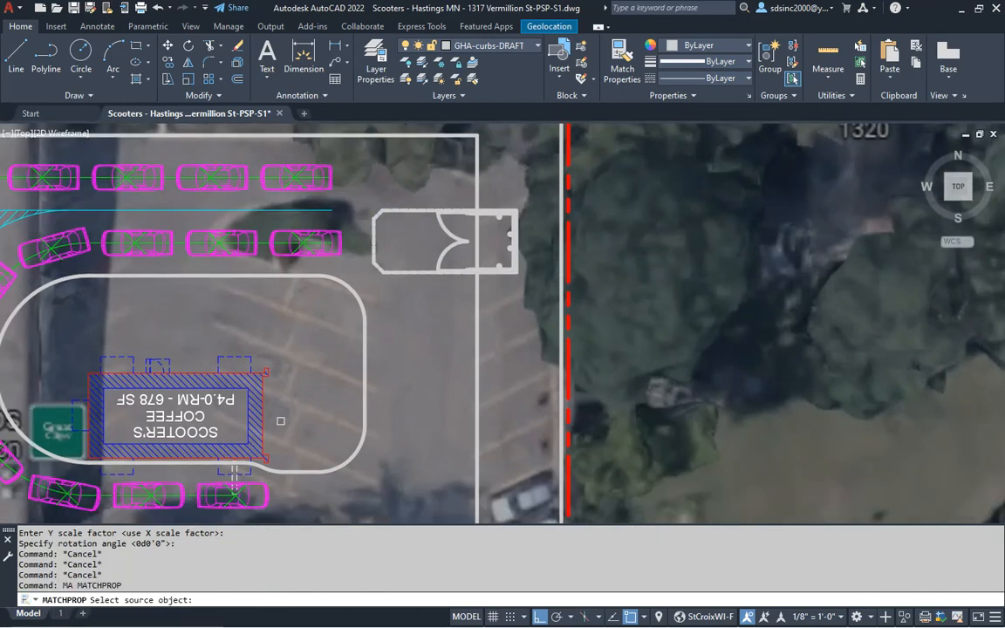
pyautogui.click(259, 376)
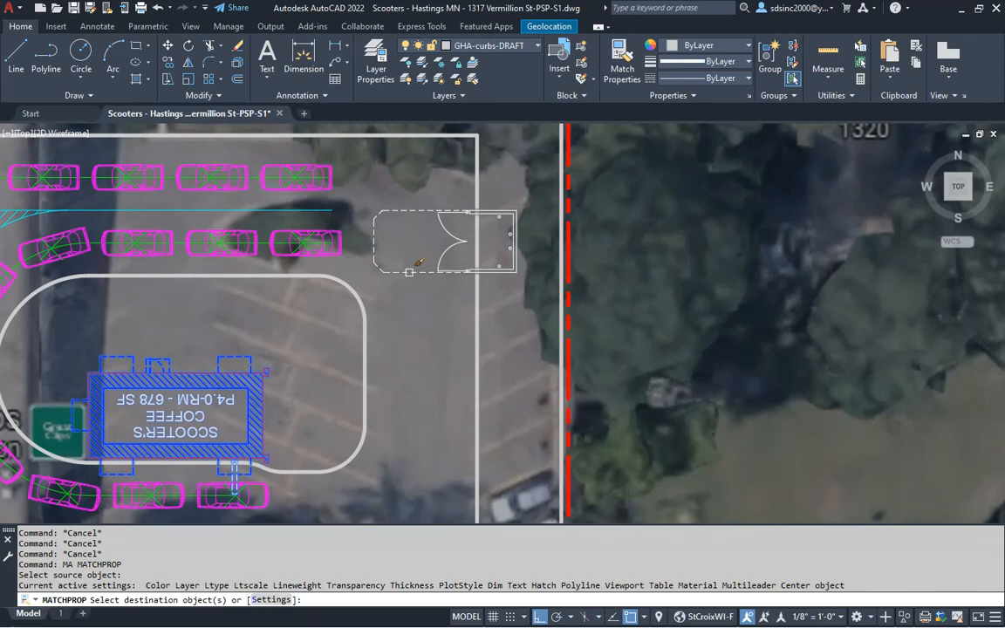
pyautogui.click(409, 272)
pyautogui.press('Return')
# - Rotate the dumpster enclosure 30 degrees about a point on its east wall
pyautogui.moveTo(472, 309); pyautogui.dragTo(442, 359, button='middle')
pyautogui.press('Escape')
pyautogui.write('r')
pyautogui.press('Return')
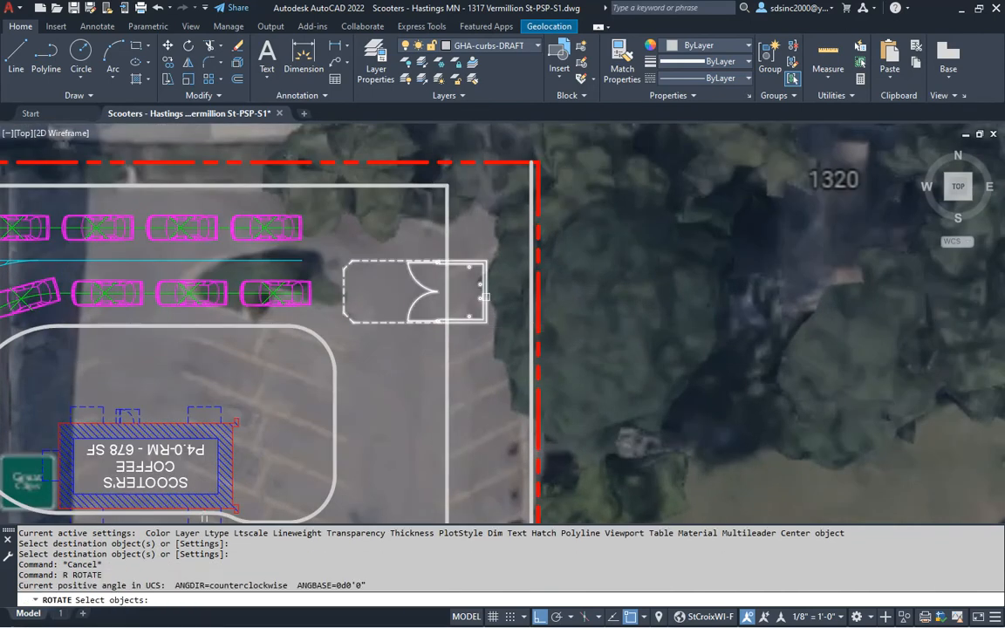
pyautogui.click(484, 297)
pyautogui.press('Return')
pyautogui.click(486, 291)
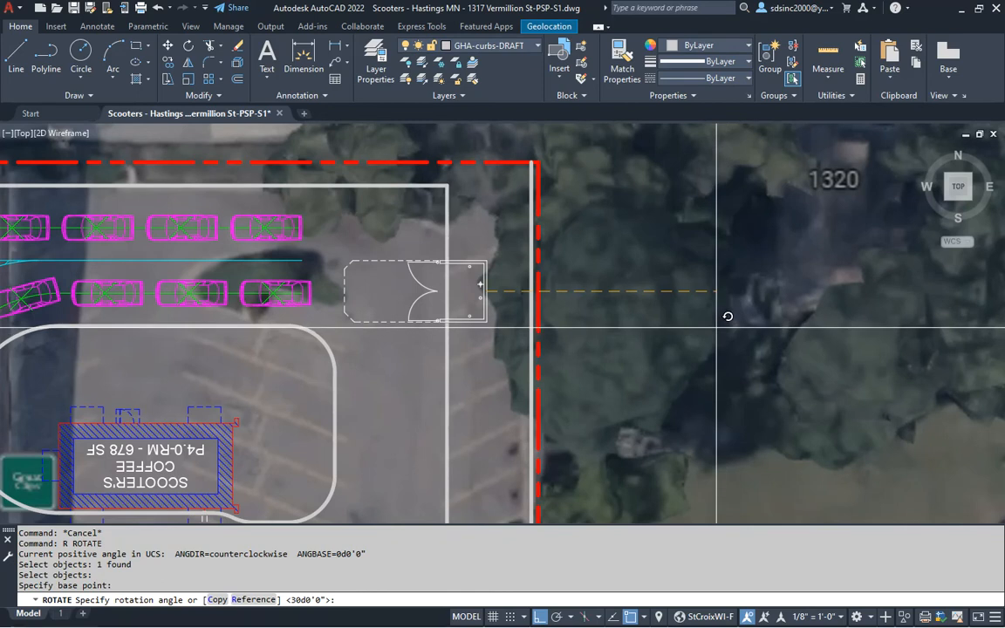
pyautogui.press('Return')
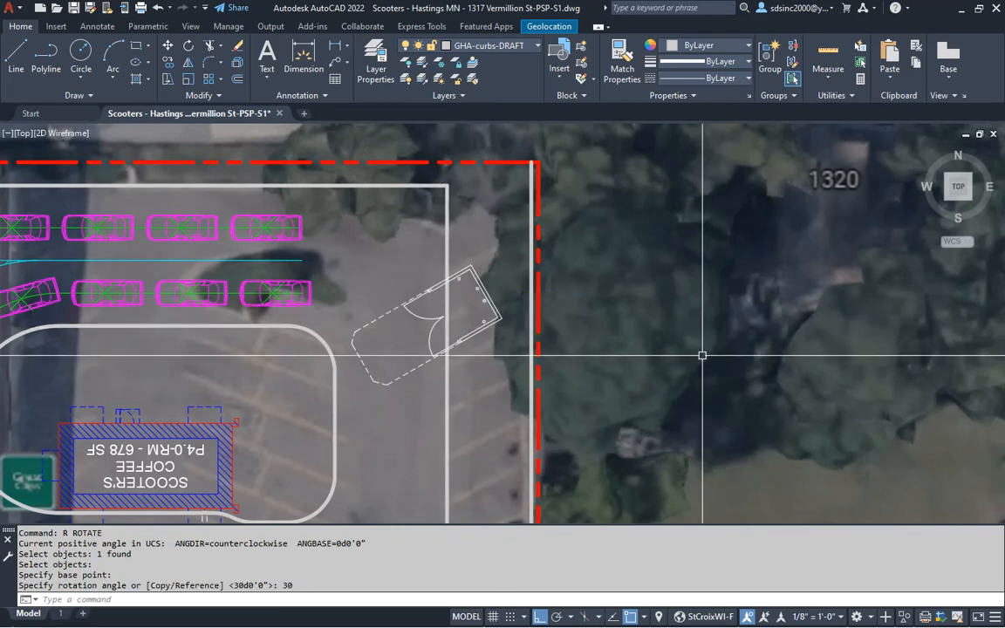
# - Move the dumpster enclosure east so that its easternmost corner touches the east curb line
pyautogui.write('m')
pyautogui.press('Return')
pyautogui.click(502, 316)
pyautogui.press('Return')
pyautogui.scroll(4, 471, 315)
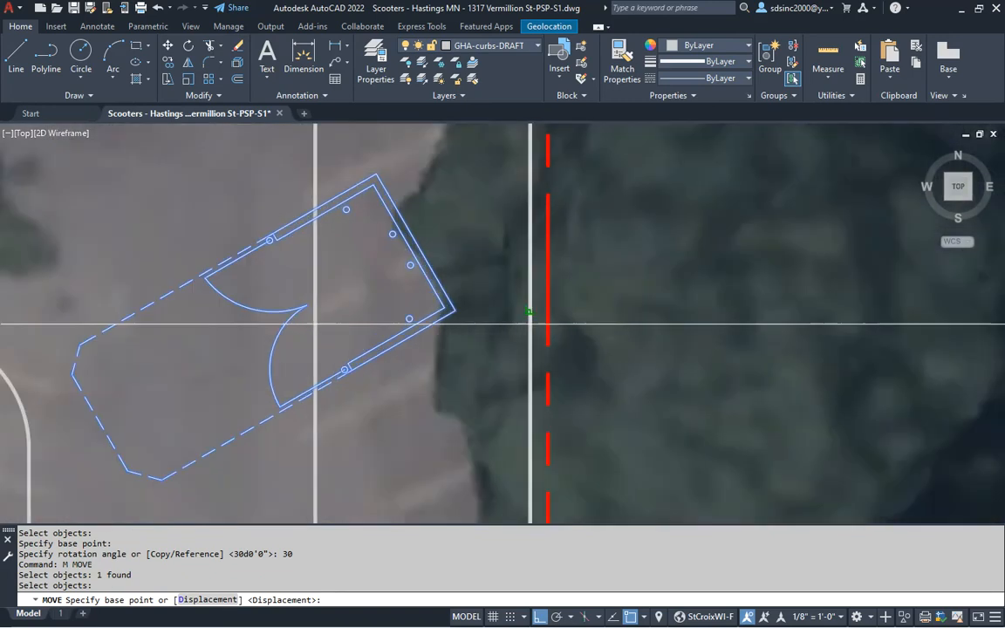
pyautogui.click(453, 309)
pyautogui.click(536, 304)
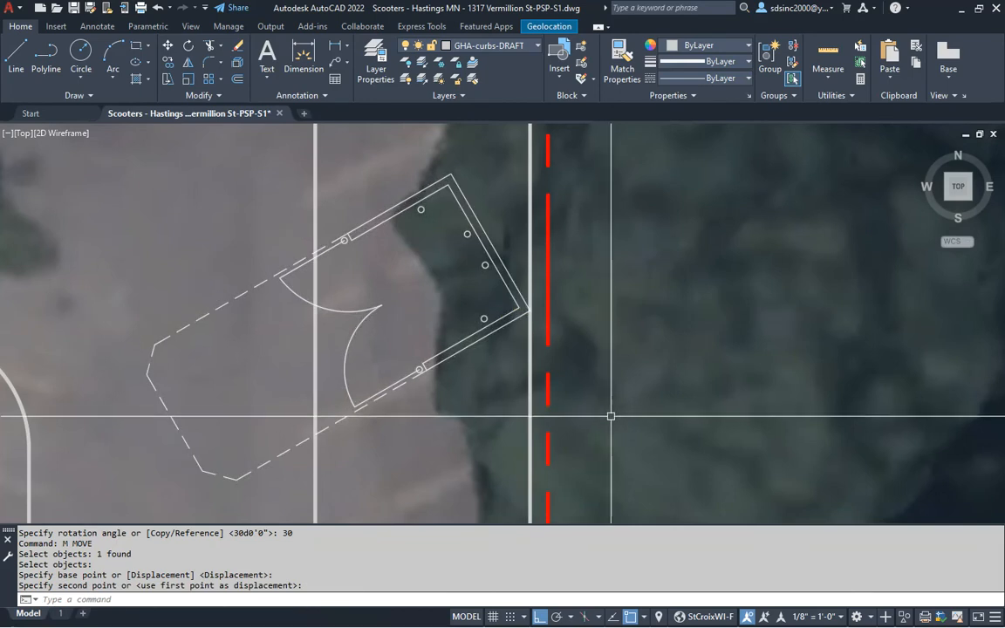
# - Move the dumpster enclosure north along the east curb toward the north property line
pyautogui.scroll(-4, 605, 410)
pyautogui.scroll(2, 480, 365)
pyautogui.press('Return')
pyautogui.click(471, 394)
pyautogui.press('Return')
pyautogui.click(480, 390)
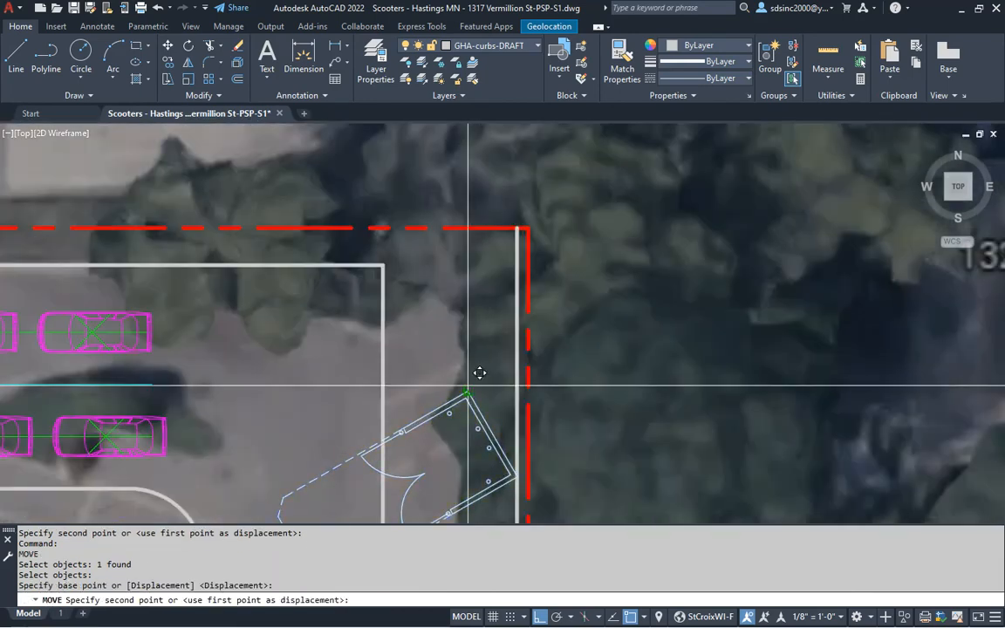
pyautogui.click(479, 228)
pyautogui.scroll(1, 613, 305)
pyautogui.scroll(-5, 613, 305)
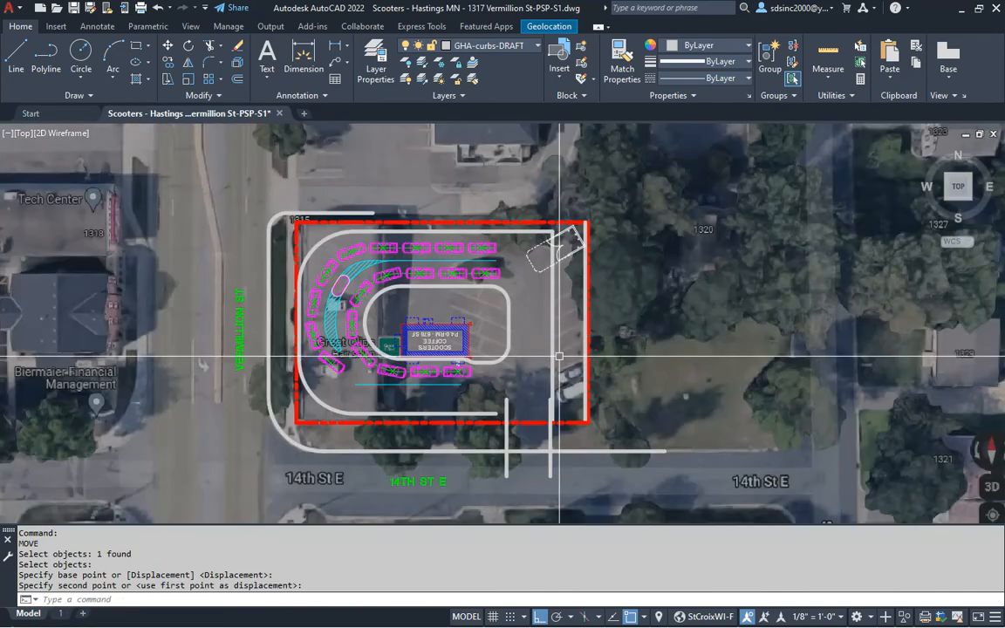
# - Set the snap angle parallel to the dashed southeast side of the dumpster enclosure's approach pad
pyautogui.scroll(8, 562, 242)
pyautogui.press('Escape')
pyautogui.press('Escape')
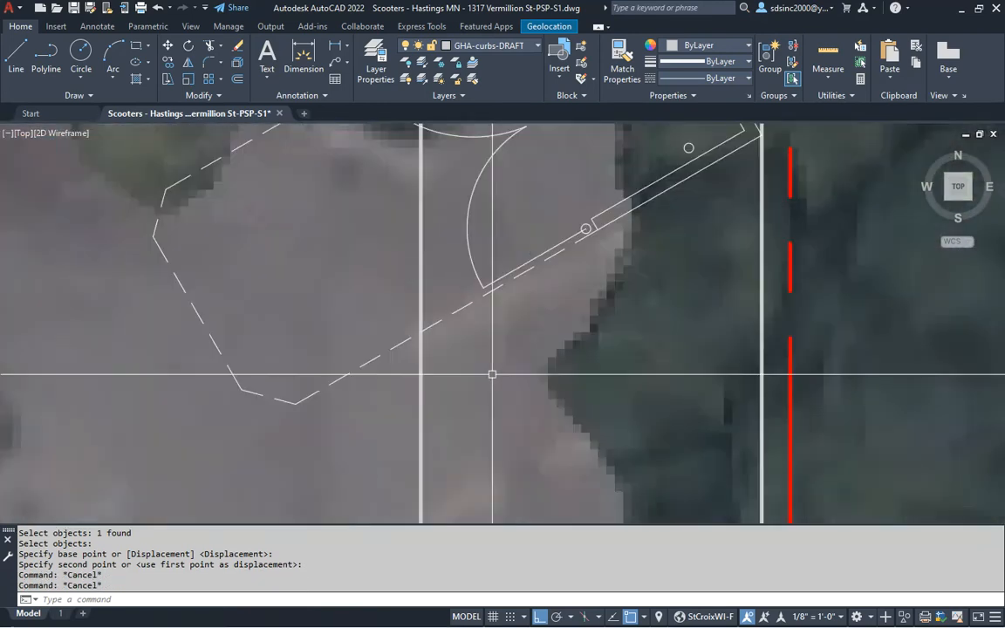
pyautogui.write('SA')
pyautogui.press('Return')
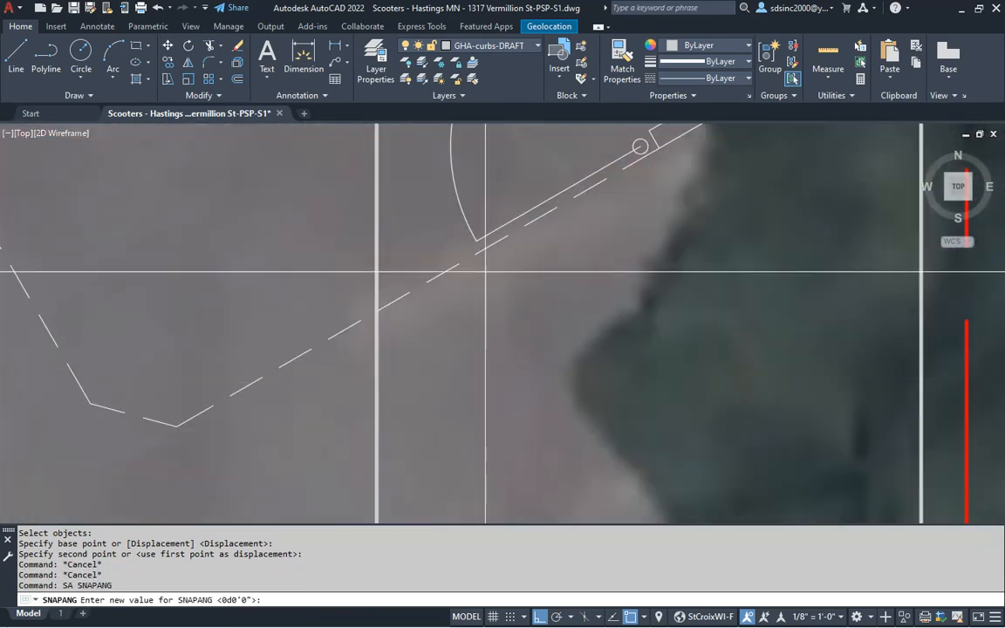
pyautogui.click(200, 414)
pyautogui.click(440, 279)
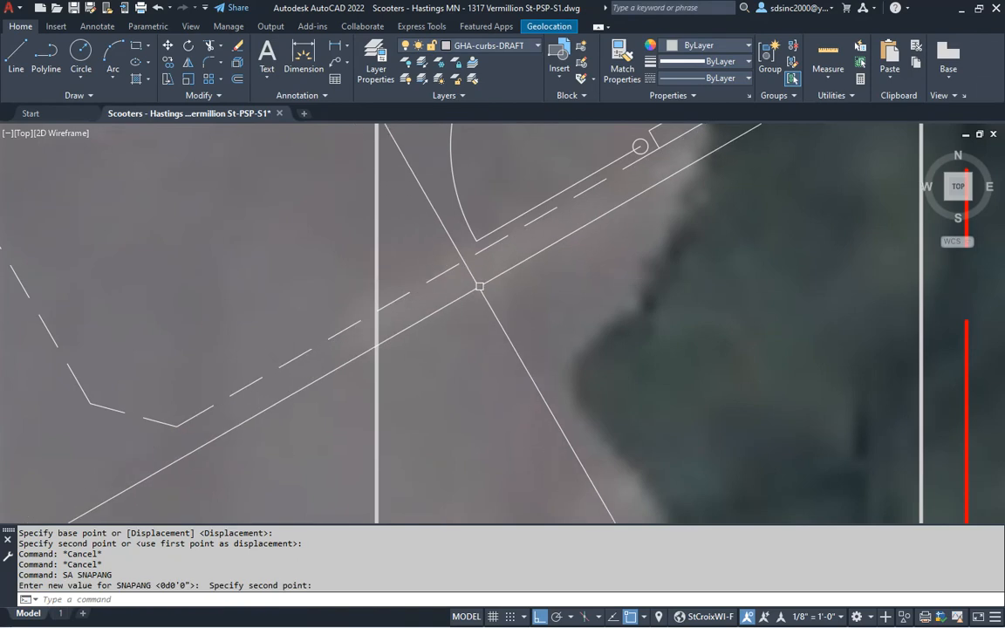
# - Draw a curb line from the enclosure's southern front corner southwest along the dashed edge of its approach pad
pyautogui.scroll(-4, 523, 297)
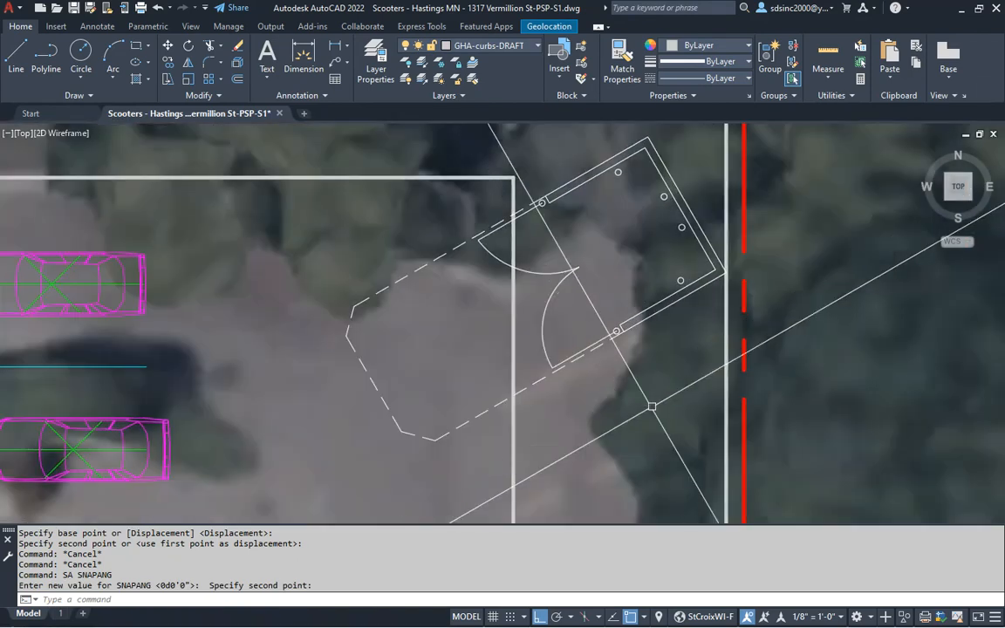
pyautogui.write('l')
pyautogui.press('Return')
pyautogui.click(616, 332)
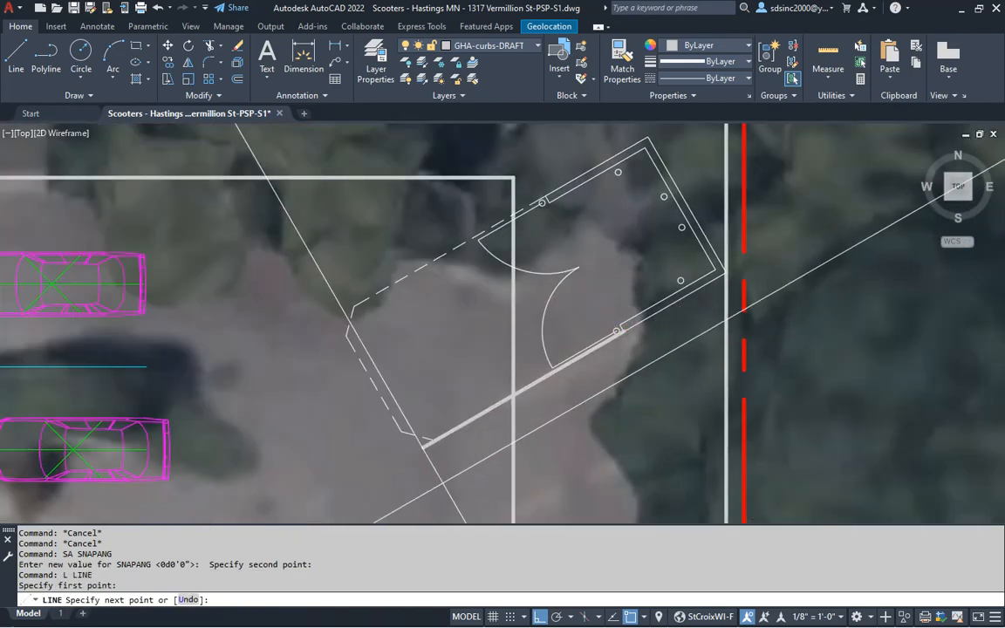
pyautogui.press('Return')
# - Draw a short line from the enclosure's northern front corner toward the northwest, perpendicular to its side wall
pyautogui.scroll(6, 524, 144)
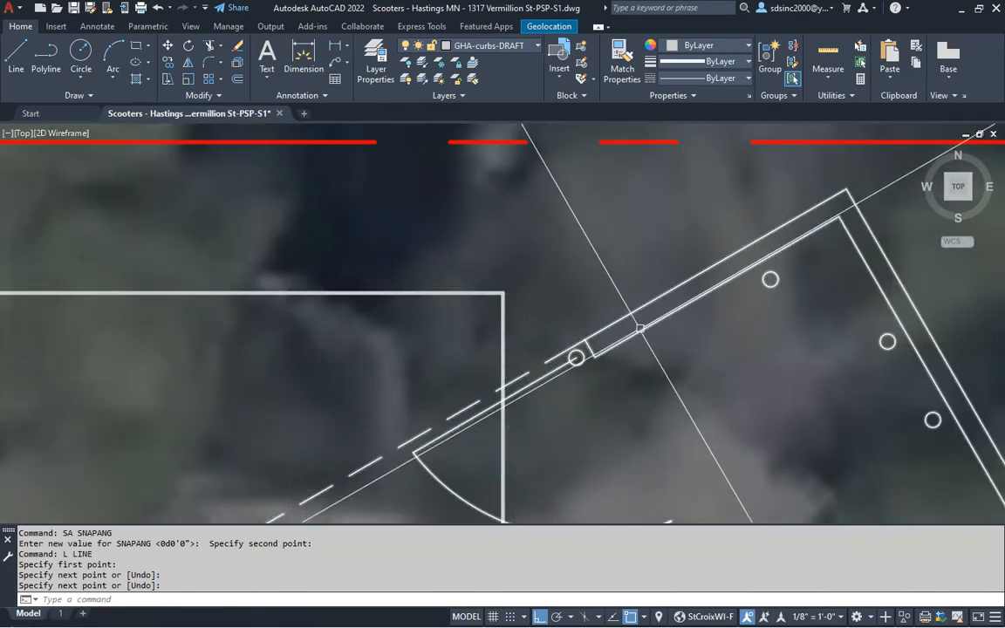
pyautogui.press('Escape')
pyautogui.write('l')
pyautogui.press('Return')
pyautogui.click(587, 340)
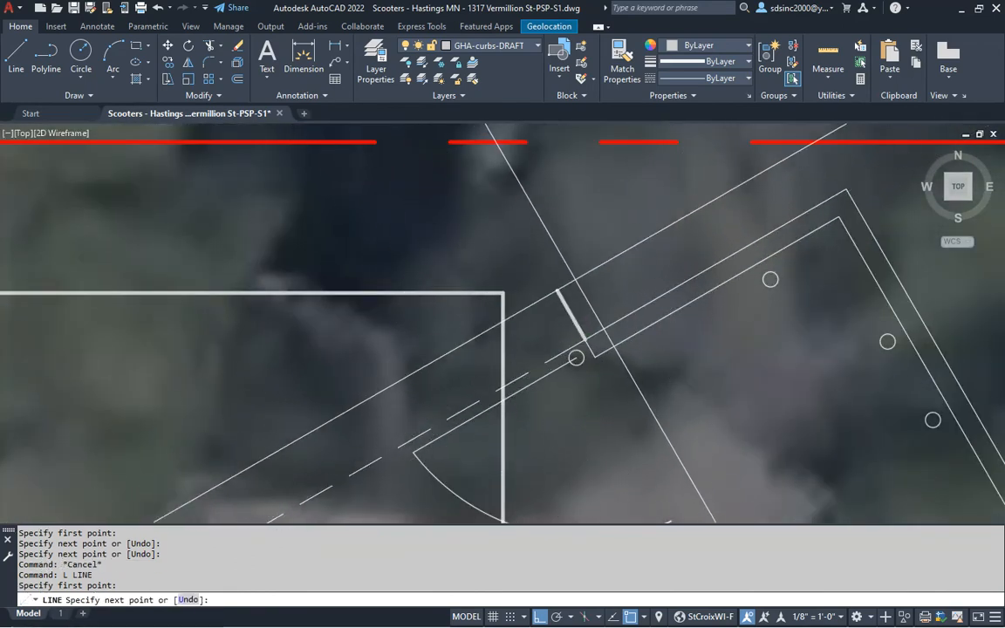
pyautogui.press('Escape')
pyautogui.press('Escape')
pyautogui.press('Escape')
# - Fillet the short line at the enclosure's northern front corner into the north curb with a 36" radius
pyautogui.write('f')
pyautogui.press('Return')
pyautogui.write('r36')
pyautogui.press('Return')
pyautogui.click(574, 325)
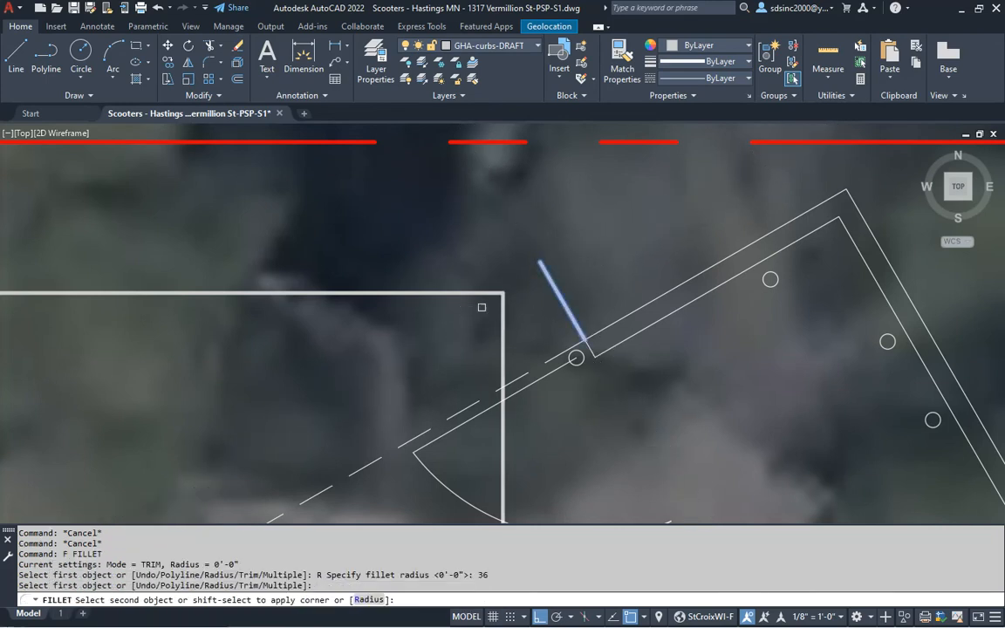
pyautogui.click(479, 293)
pyautogui.moveTo(524, 339); pyautogui.dragTo(506, 271, button='middle')
pyautogui.scroll(-4, 506, 272)
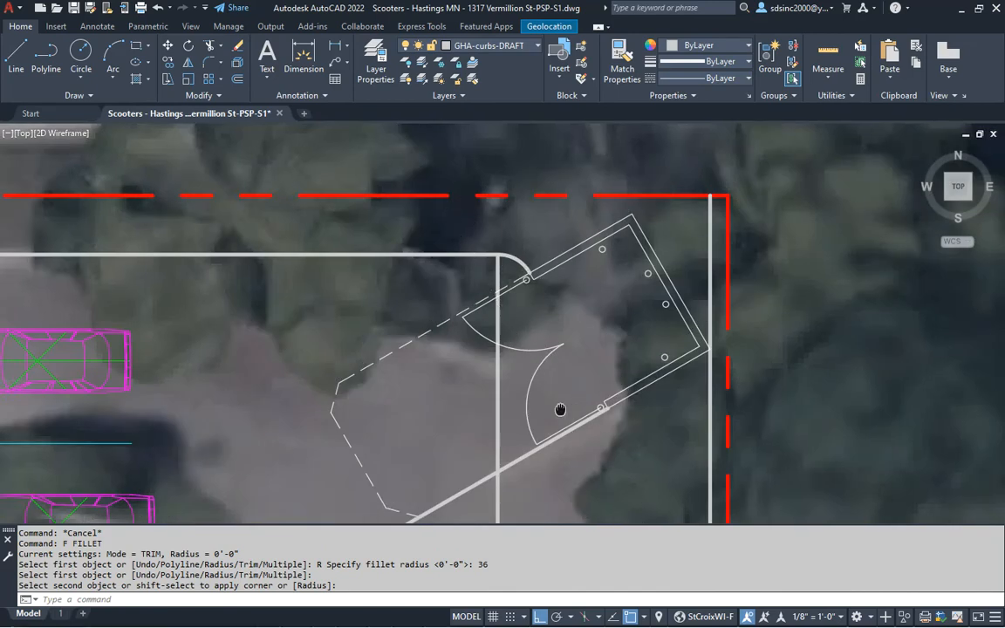
# - Fillet the angled curb line south of the dumpster enclosure into the drive aisle's east curb with a 10' radius
pyautogui.moveTo(559, 410); pyautogui.dragTo(544, 302, button='middle')
pyautogui.press('Escape')
pyautogui.press('Escape')
pyautogui.write('f')
pyautogui.press('Return')
pyautogui.write('r')
pyautogui.press('Return')
pyautogui.write('10')
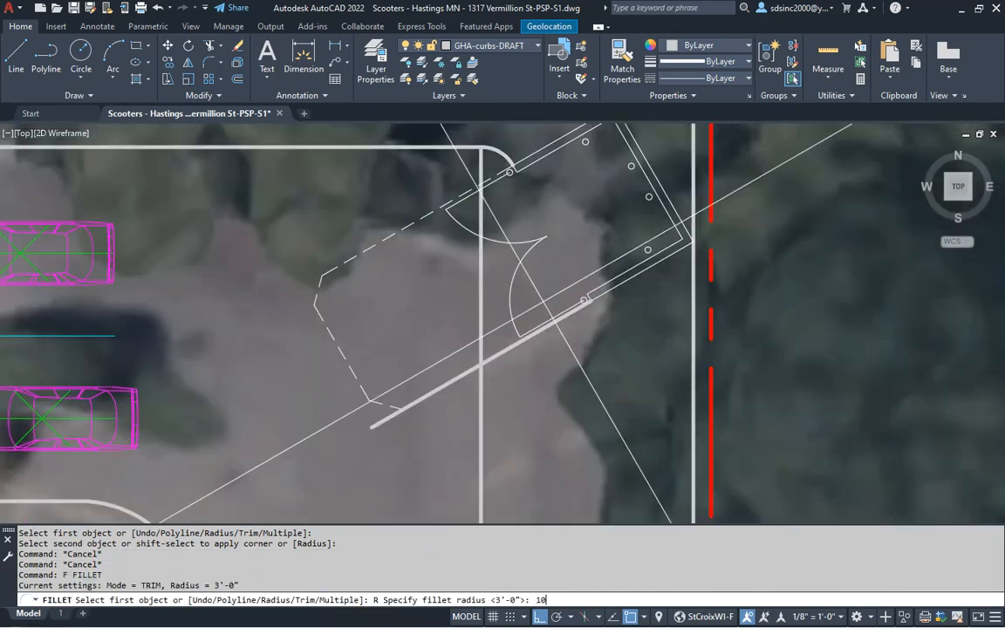
pyautogui.write("'")
pyautogui.press('Return')
pyautogui.click(503, 352)
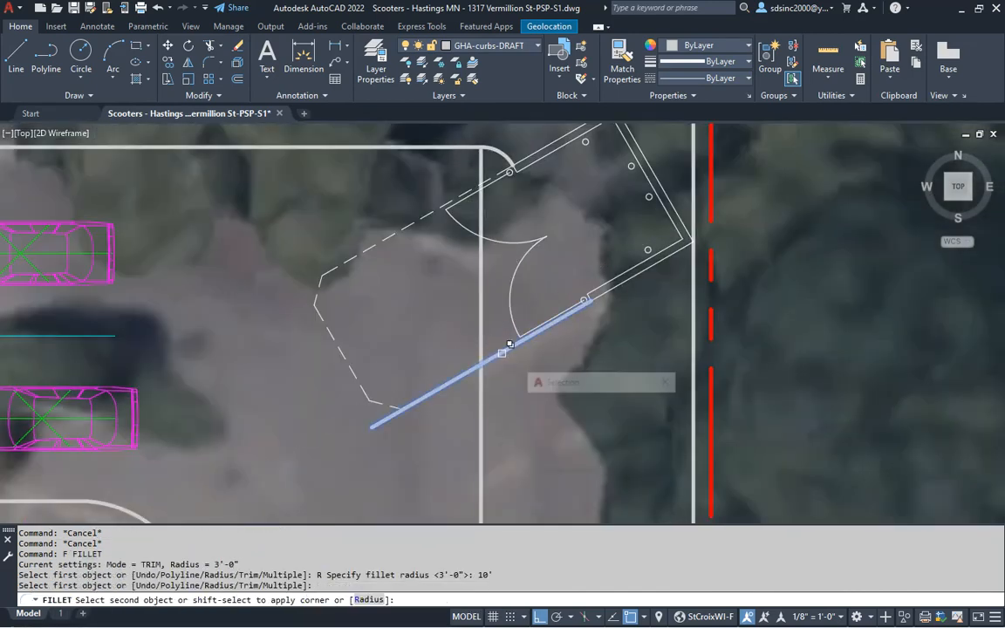
pyautogui.click(481, 410)
# - Draw a horizontal line from the lower end of the 10' curve east to the curb along the east property line
pyautogui.scroll(-5, 558, 349)
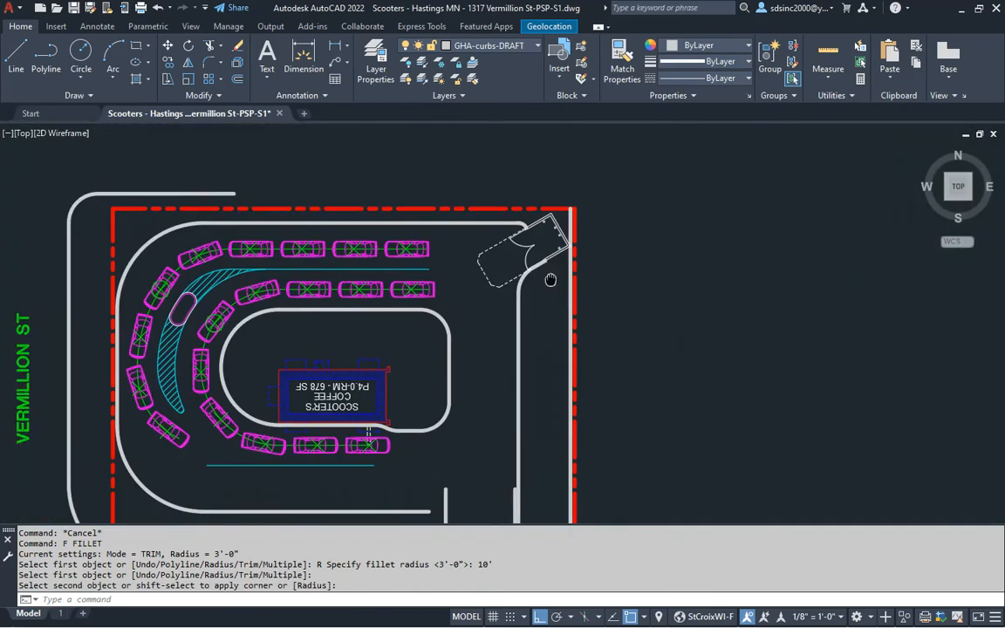
pyautogui.moveTo(578, 341); pyautogui.dragTo(505, 275, button='middle')
pyautogui.press('Escape')
pyautogui.press('Escape')
pyautogui.press('Return')
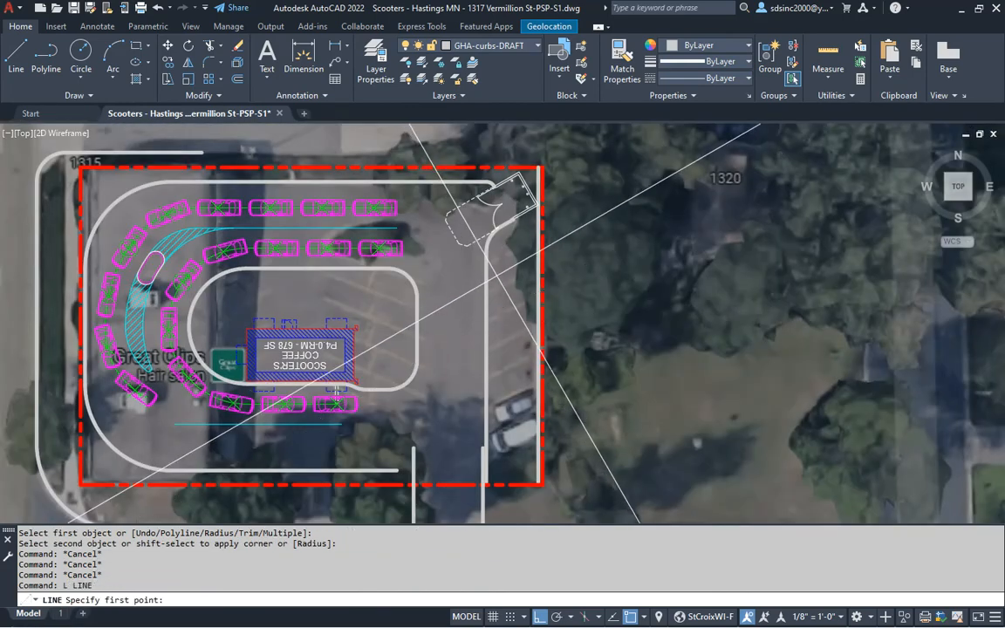
pyautogui.click(487, 252)
pyautogui.scroll(4, 533, 260)
pyautogui.click(547, 241)
pyautogui.press('Escape')
# - Reset the snap angle to 0
pyautogui.write('sa')
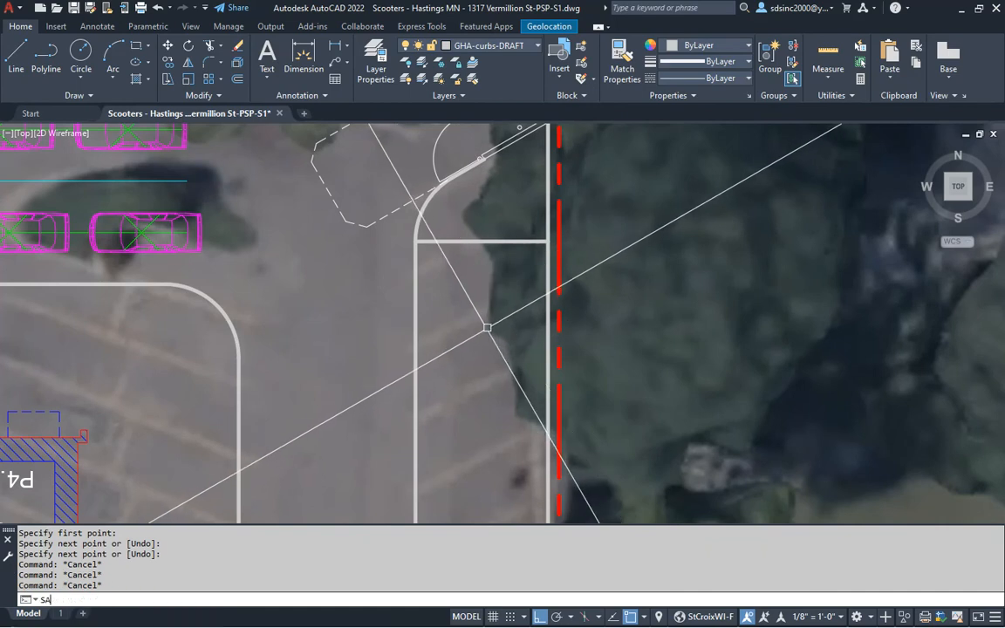
pyautogui.press('Return')
pyautogui.write('0')
pyautogui.press('Return')
# - Fillet the new horizontal line and the easternmost curb line with radius 0 to form the parking row's northeast corner
pyautogui.write('f')
pyautogui.press('Return')
pyautogui.write('r')
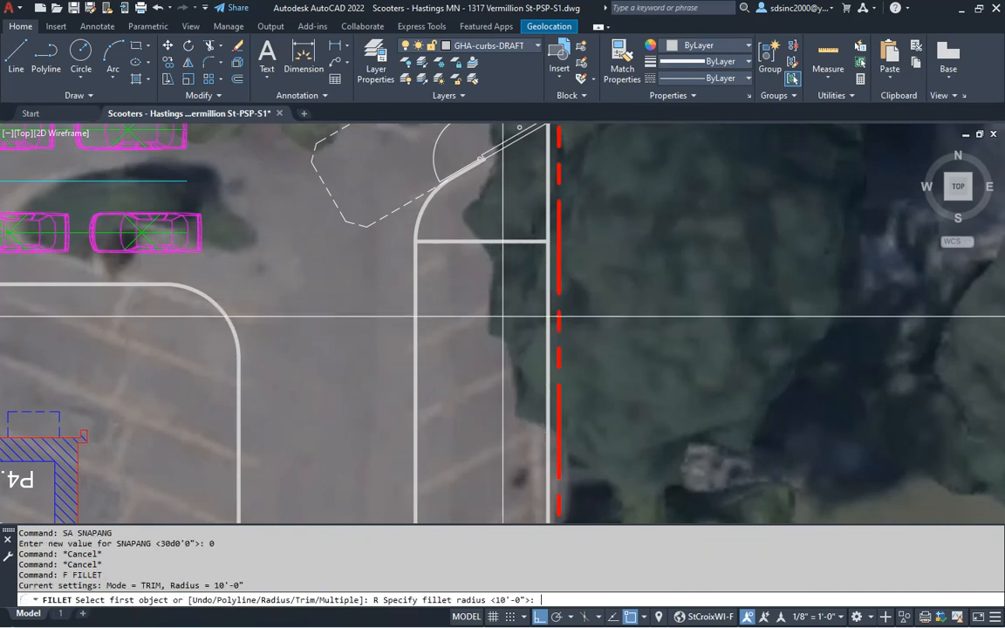
pyautogui.press('Return')
pyautogui.write('0')
pyautogui.press('Return')
pyautogui.click(543, 252)
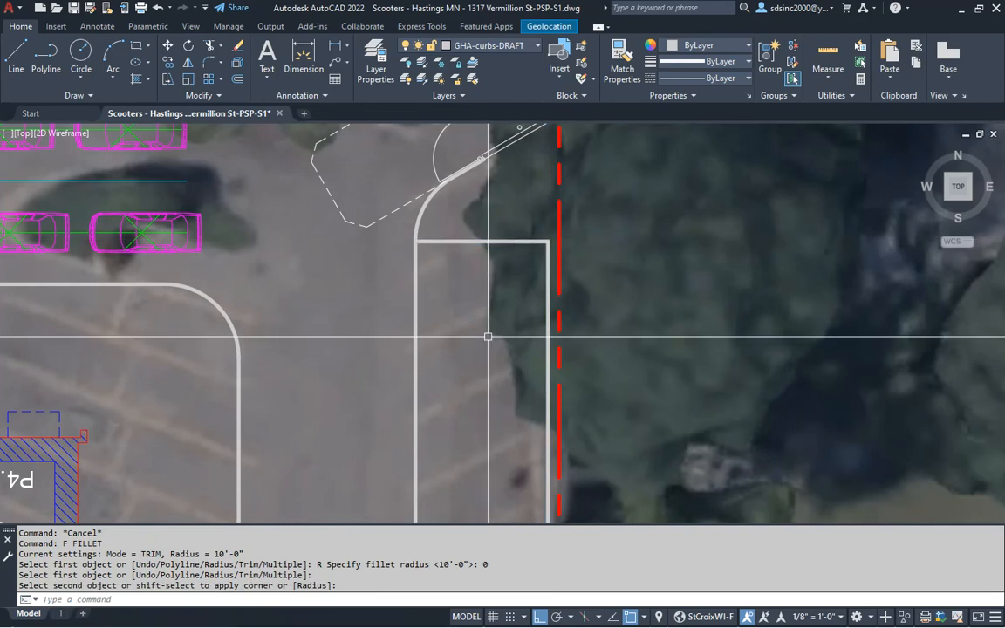
pyautogui.scroll(-3, 529, 291)
pyautogui.moveTo(518, 350); pyautogui.dragTo(554, 295, button='middle')
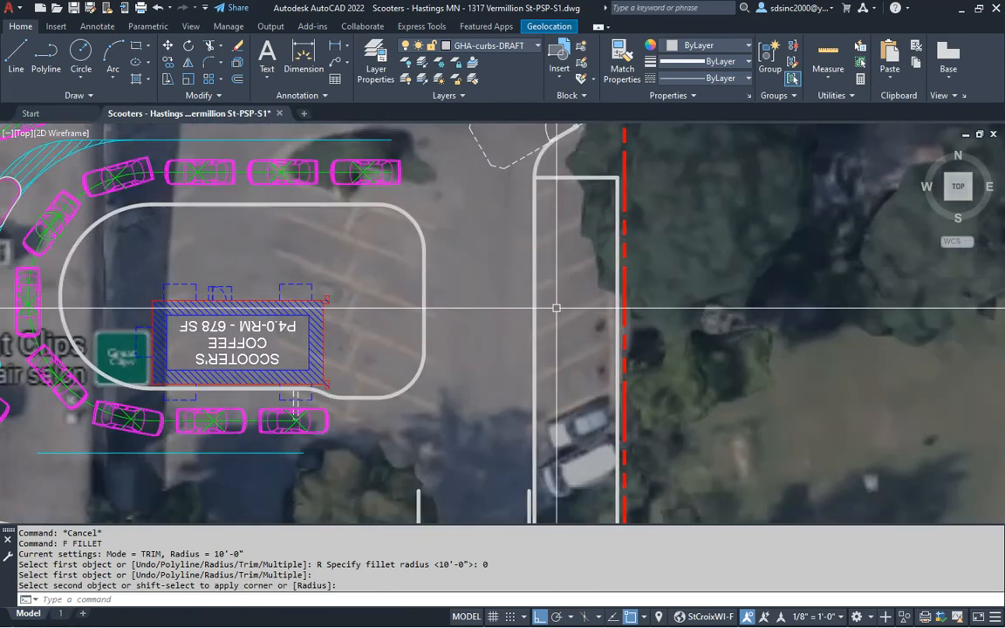
pyautogui.press('Escape')
pyautogui.press('Escape')
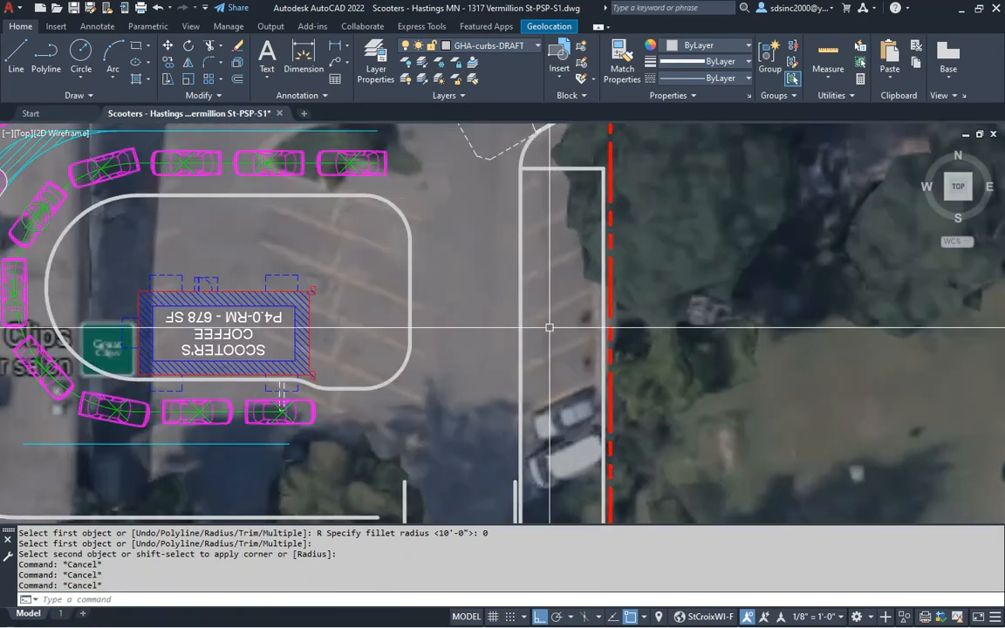
pyautogui.write('o')
pyautogui.press('Return')
pyautogui.write("9'")
pyautogui.press('Return')
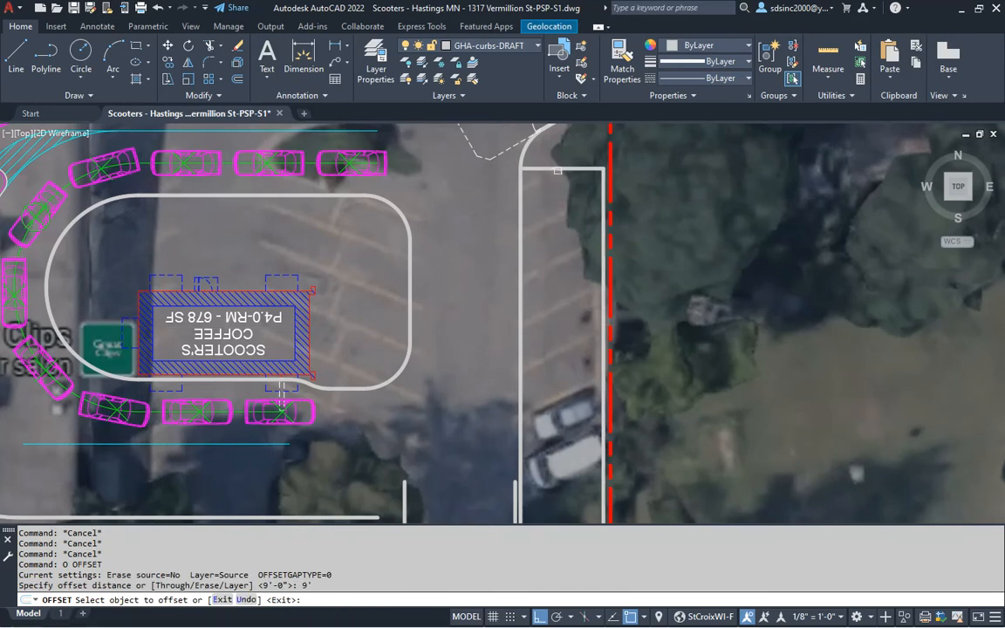
pyautogui.press('Escape')
pyautogui.press('Escape')
pyautogui.press('Escape')
# - Offset the kiosk island's straight east curb 18' west toward the building
pyautogui.write('o')
pyautogui.press('Return')
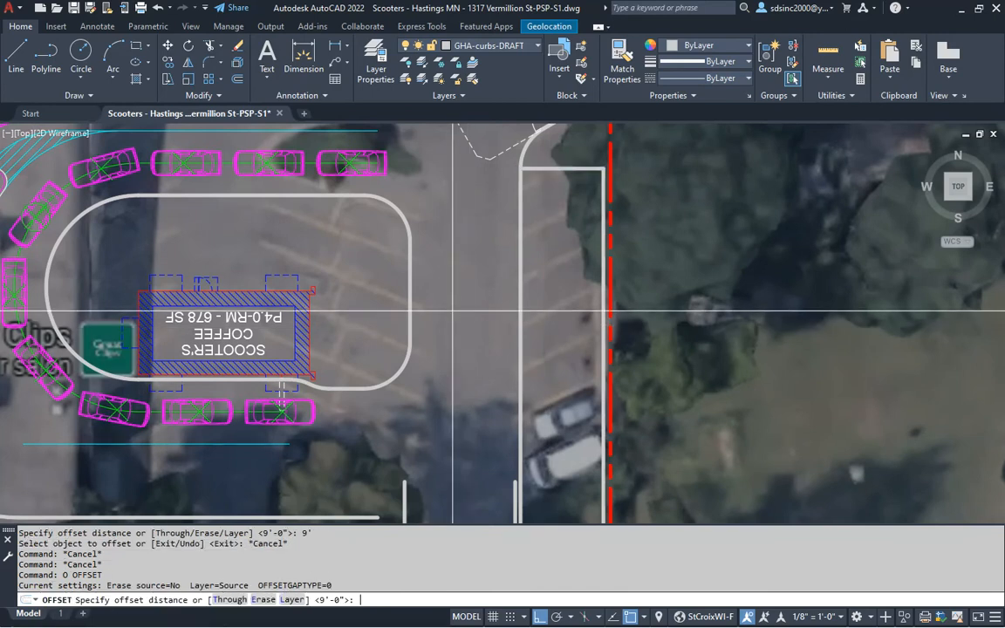
pyautogui.write("18'")
pyautogui.press('Return')
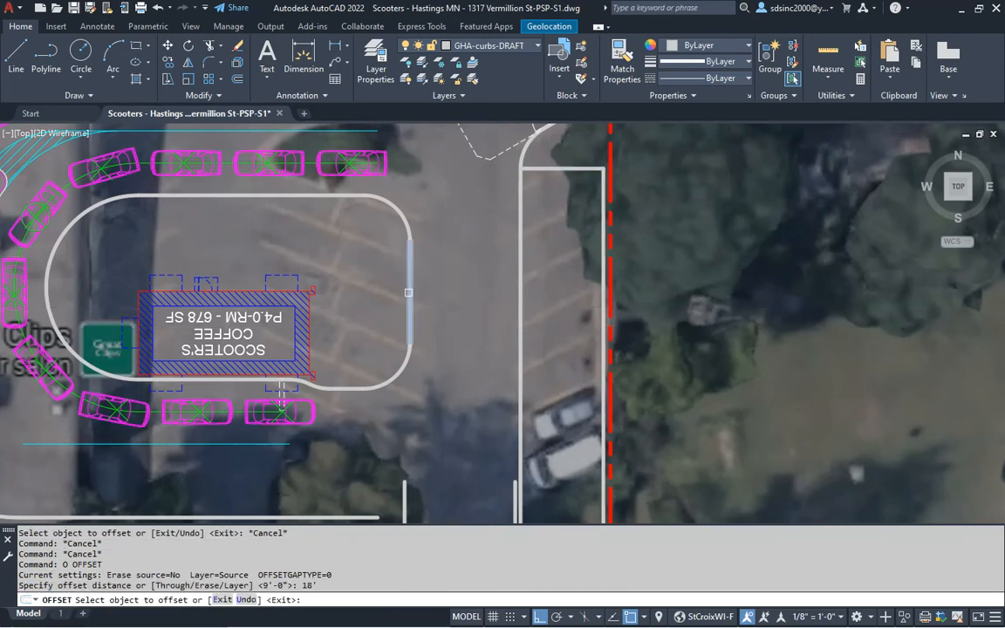
pyautogui.click(408, 293)
pyautogui.click(375, 291)
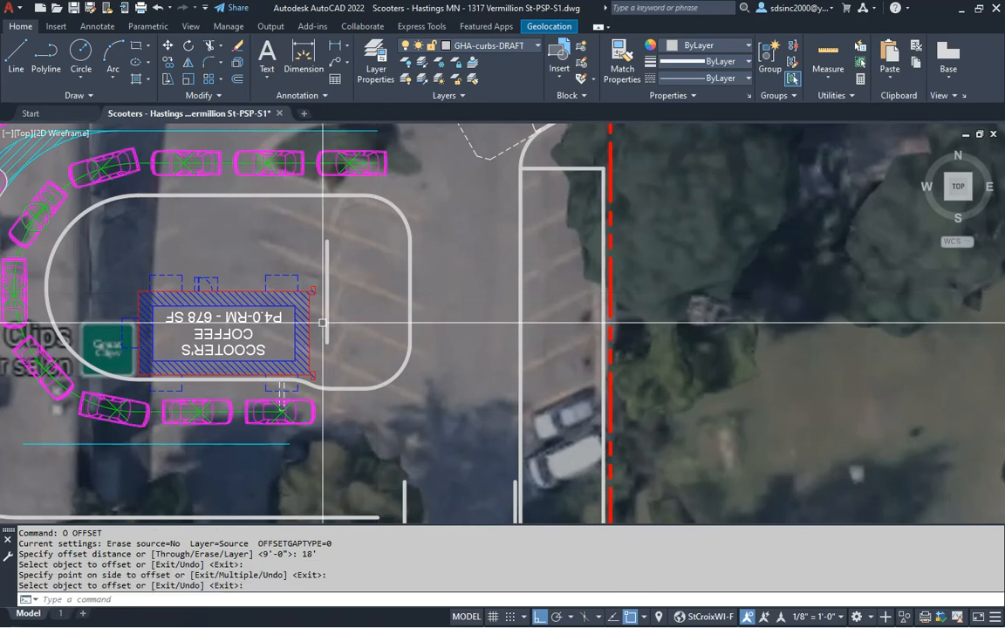
# - Erase the offset copy of the island's east curb beside the building
pyautogui.click(339, 254)
pyautogui.click(318, 256)
pyautogui.write('e')
pyautogui.press('space')
pyautogui.press('Escape')
pyautogui.press('Escape')
pyautogui.press('Escape')
# - Offset the parking row's north edge south by 9' twice to mark two stalls
pyautogui.write('o')
pyautogui.press('space')
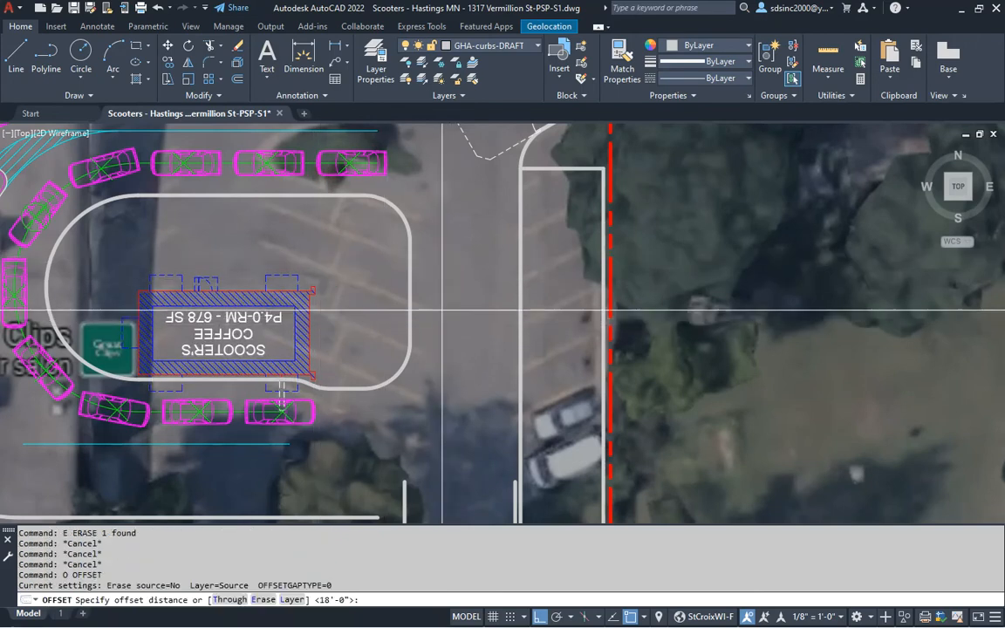
pyautogui.write("9'")
pyautogui.press('space')
pyautogui.click(563, 169)
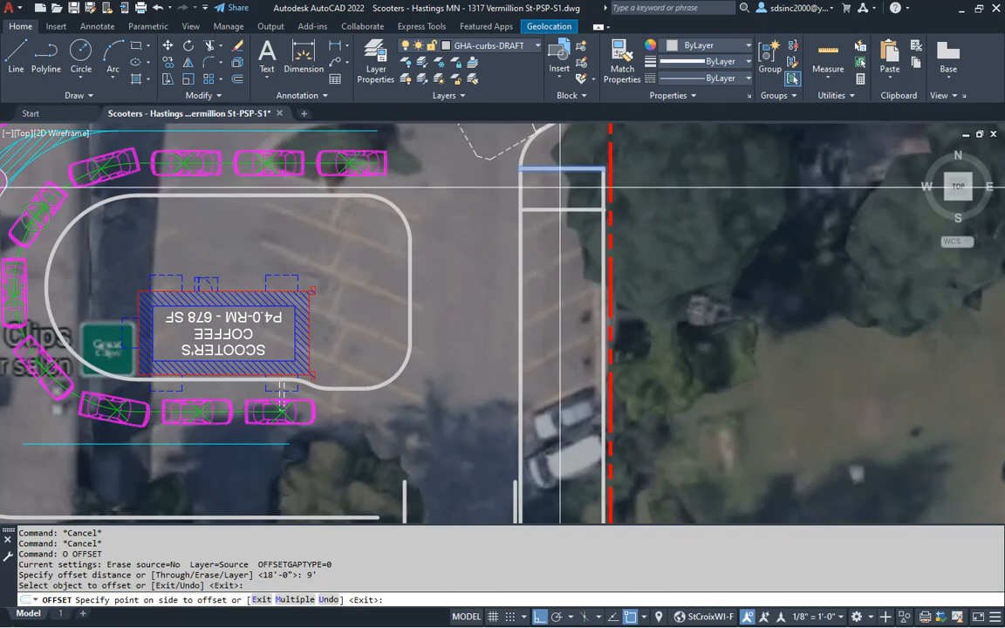
pyautogui.click(552, 193)
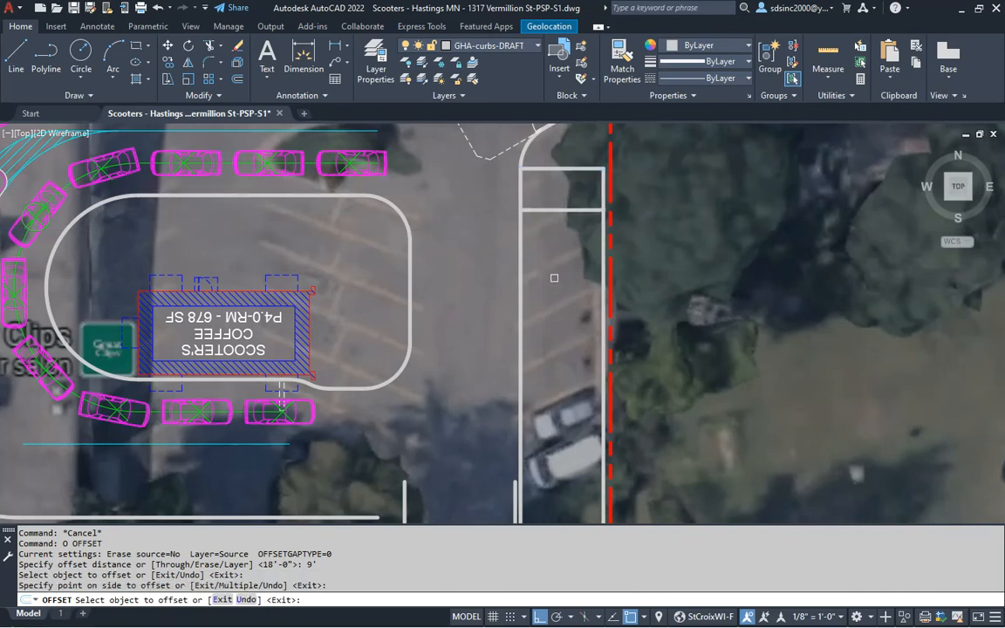
pyautogui.click(550, 210)
pyautogui.click(542, 247)
pyautogui.press('Return')
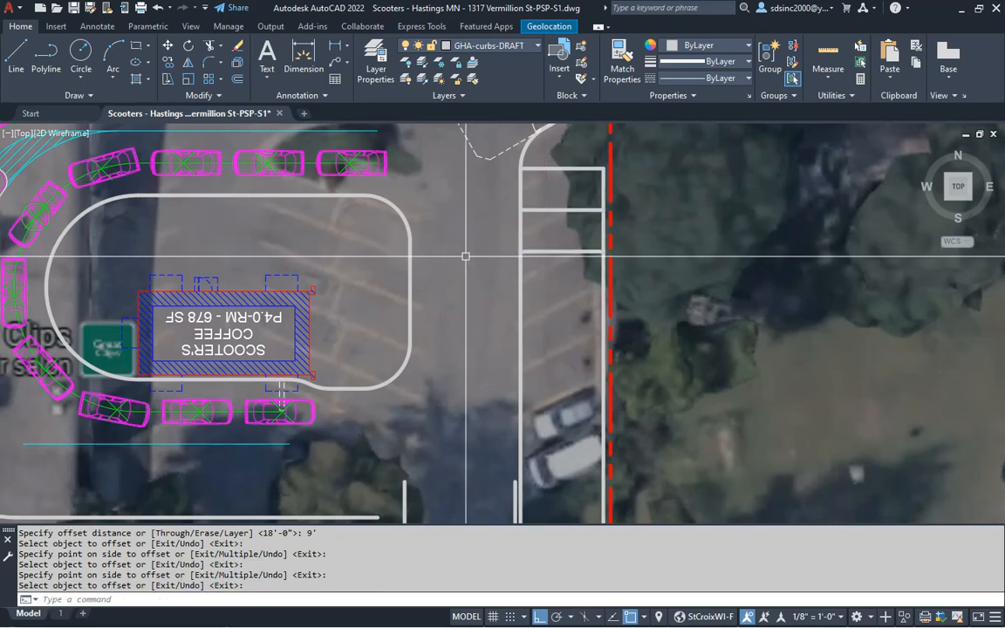
pyautogui.press('Escape')
pyautogui.press('Escape')
pyautogui.press('Escape')
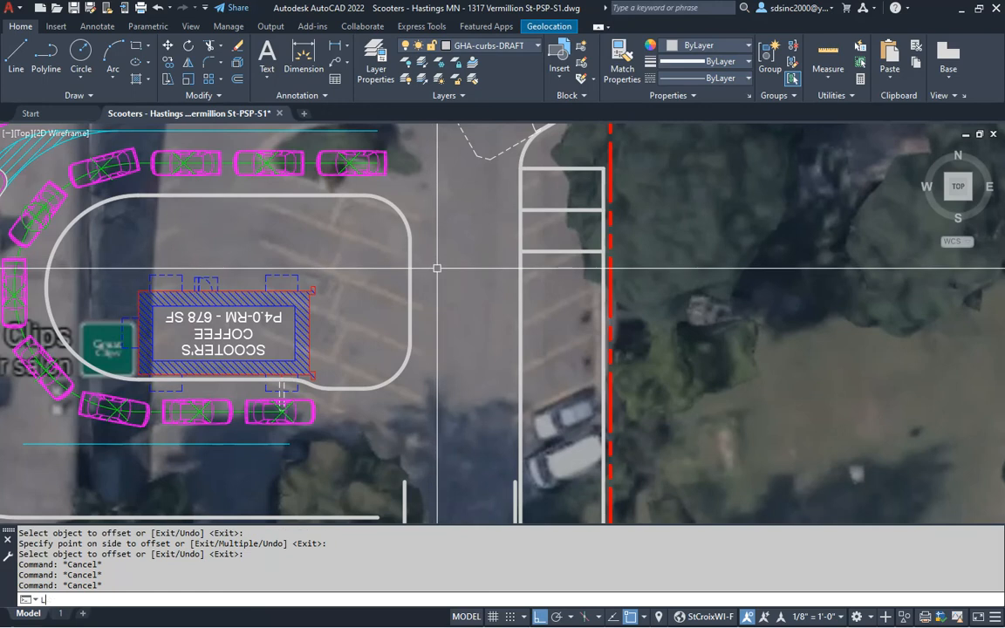
# - Draw a horizontal guide line from the upper end of the island's straight east curb east across the parking row
pyautogui.write('l')
pyautogui.press('Return')
pyautogui.click(411, 255)
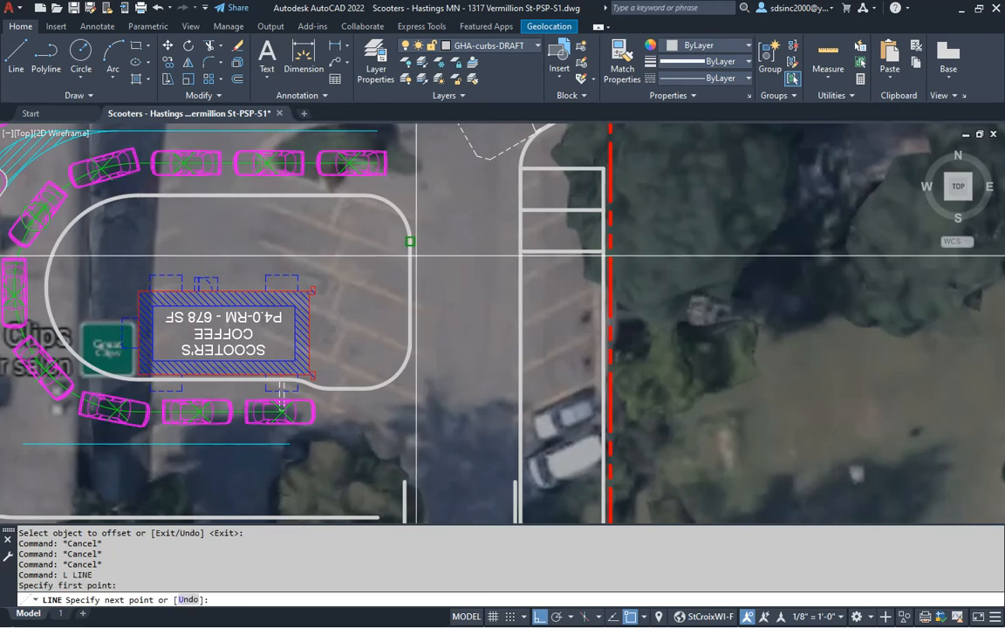
pyautogui.click(708, 283)
pyautogui.press('Return')
pyautogui.press('Escape')
pyautogui.press('Escape')
# - Offset the horizontal guide line to the south
pyautogui.write('o')
pyautogui.press('Return')
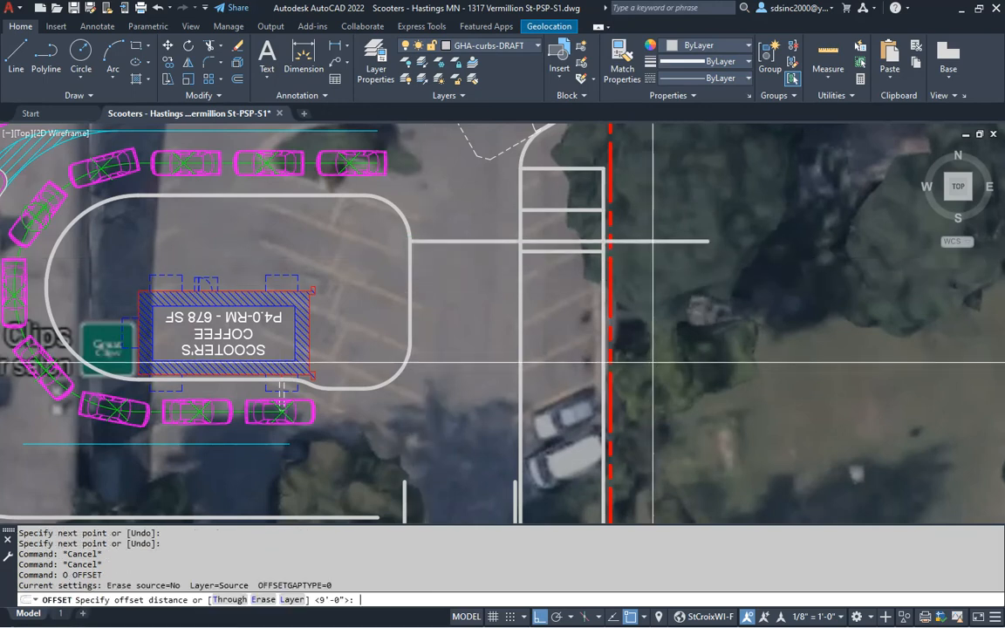
pyautogui.click(457, 242)
pyautogui.click(477, 407)
pyautogui.scroll(5, 467, 392)
pyautogui.press('Escape')
pyautogui.press('Escape')
# - Move the three stall lines north so the southernmost one aligns with the upper guide line
pyautogui.write('m')
pyautogui.press('Return')
pyautogui.click(430, 168)
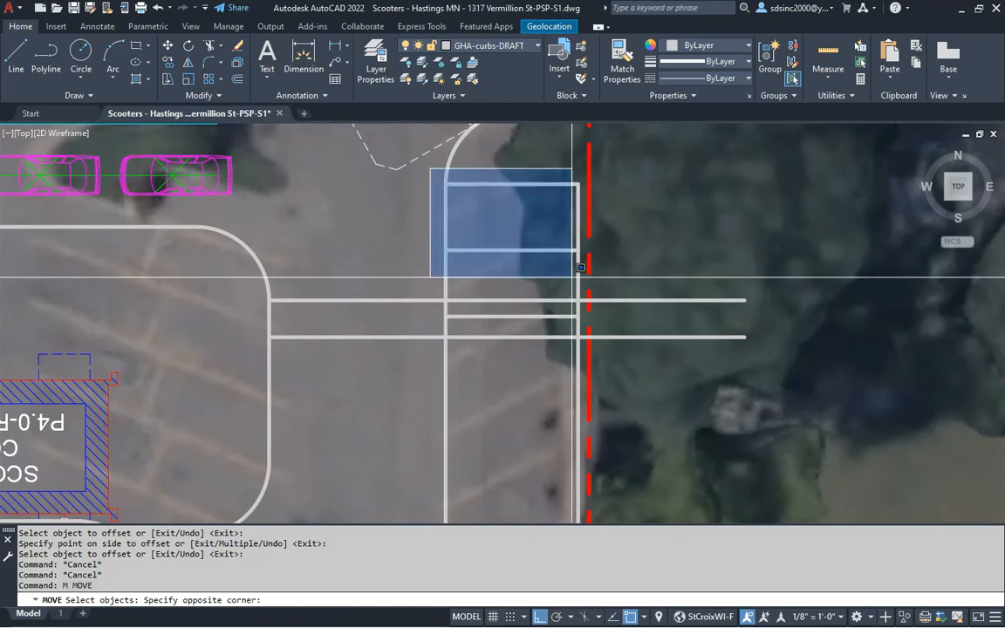
pyautogui.click(620, 319)
pyautogui.press('Return')
pyautogui.click(445, 315)
pyautogui.click(458, 304)
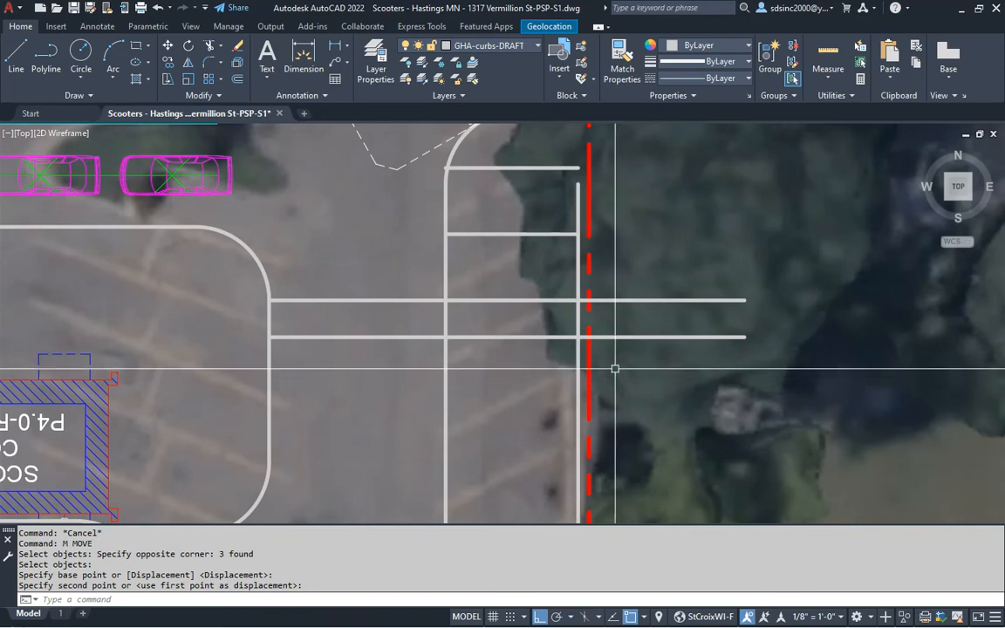
# - Erase the two horizontal guide lines crossing the drive aisle and parking row
pyautogui.press('Escape')
pyautogui.press('Escape')
pyautogui.click(650, 314)
pyautogui.click(634, 251)
pyautogui.write('e')
pyautogui.press('Return')
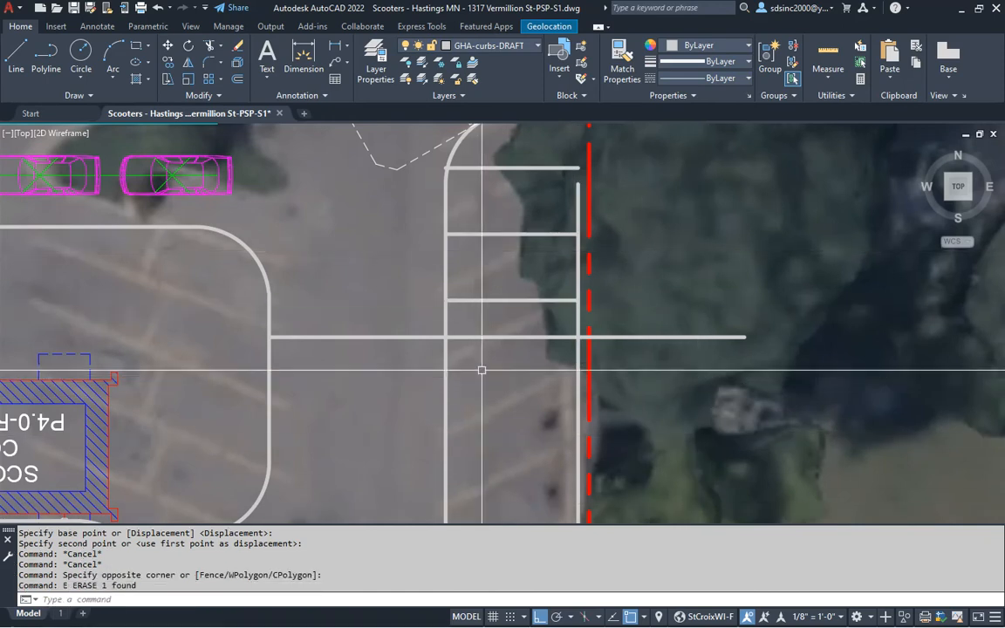
pyautogui.press('Escape')
pyautogui.press('Escape')
pyautogui.press('Escape')
pyautogui.press('Escape')
pyautogui.press('Escape')
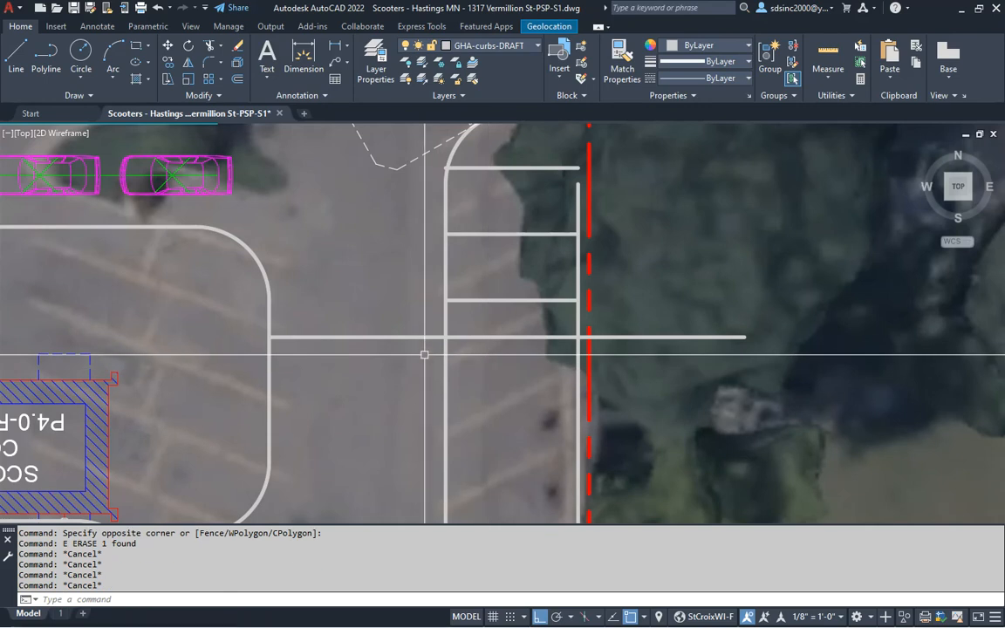
pyautogui.click(420, 309)
pyautogui.click(349, 416)
pyautogui.write('e')
pyautogui.press('Return')
pyautogui.press('Escape')
pyautogui.press('Escape')
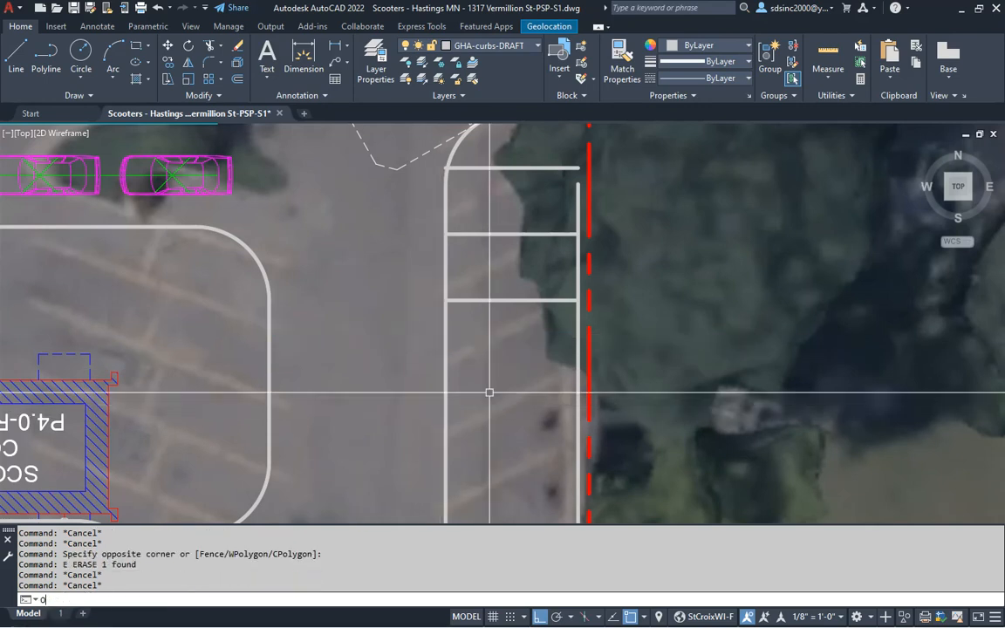
# - Offset the southernmost stall line 8' south to mark the access aisle
pyautogui.write('o')
pyautogui.press('Return')
pyautogui.write("8'")
pyautogui.press('Return')
pyautogui.click(508, 301)
pyautogui.click(493, 354)
pyautogui.press('Escape')
pyautogui.press('Escape')
# - Trim the drive-aisle-side line across the opening of the stall just north of the 8' aisle
pyautogui.write('t')
pyautogui.press('Return')
pyautogui.press('Return')
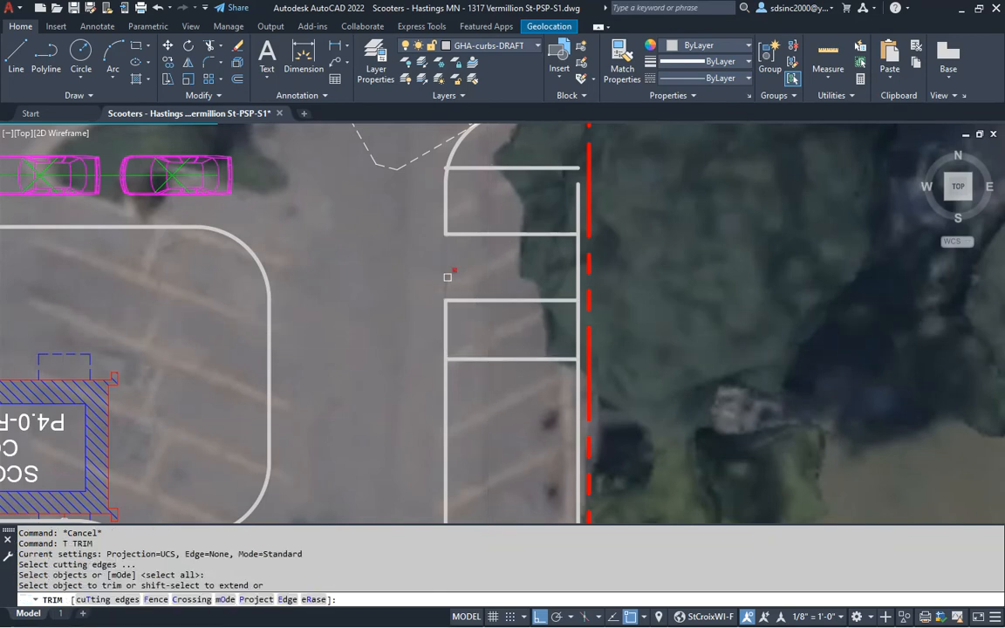
pyautogui.click(447, 278)
pyautogui.press('Return')
# - Offset the access aisle's south line repeatedly south at 9' spacing to create five more stall lines
pyautogui.moveTo(485, 466); pyautogui.dragTo(518, 381, button='middle')
pyautogui.press('Escape')
pyautogui.press('Escape')
pyautogui.write('o')
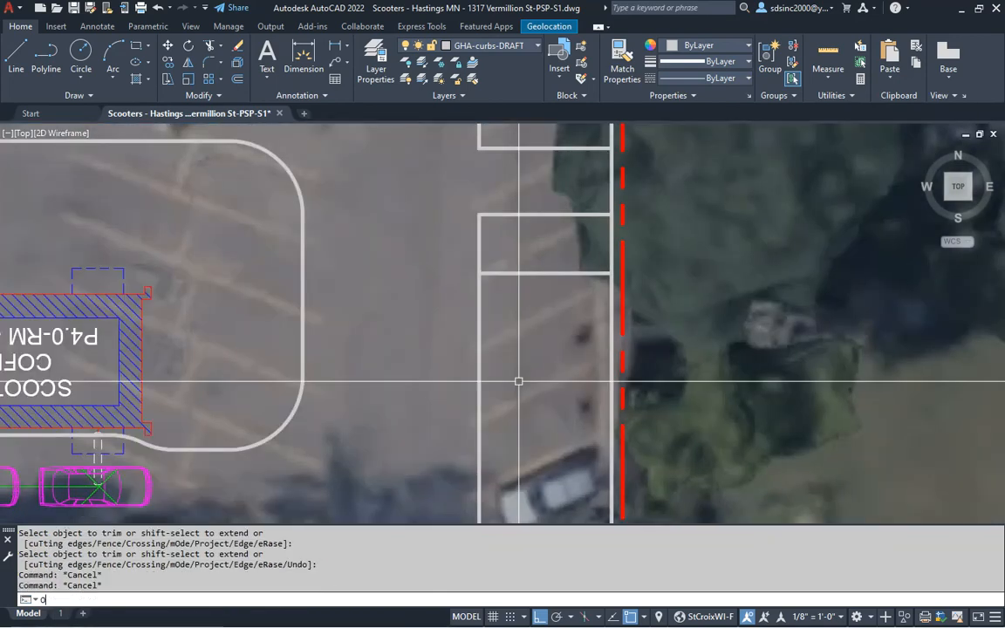
pyautogui.press('Return')
pyautogui.write("9'")
pyautogui.press('Return')
pyautogui.click(532, 274)
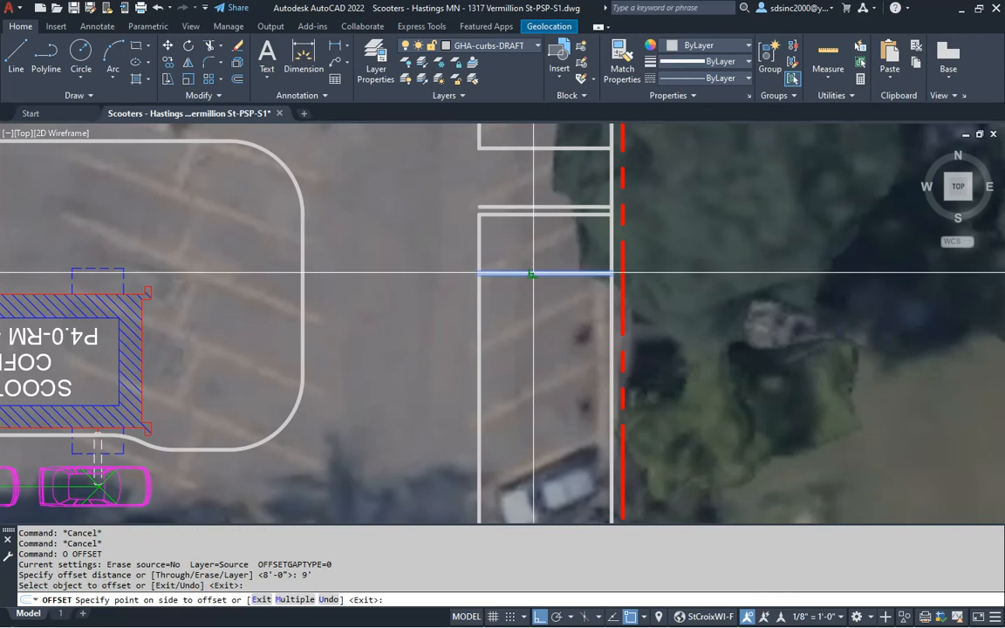
pyautogui.write('M')
pyautogui.press('Return')
pyautogui.click(534, 384)
pyautogui.click(534, 436)
pyautogui.moveTo(546, 465); pyautogui.dragTo(538, 342, button='middle')
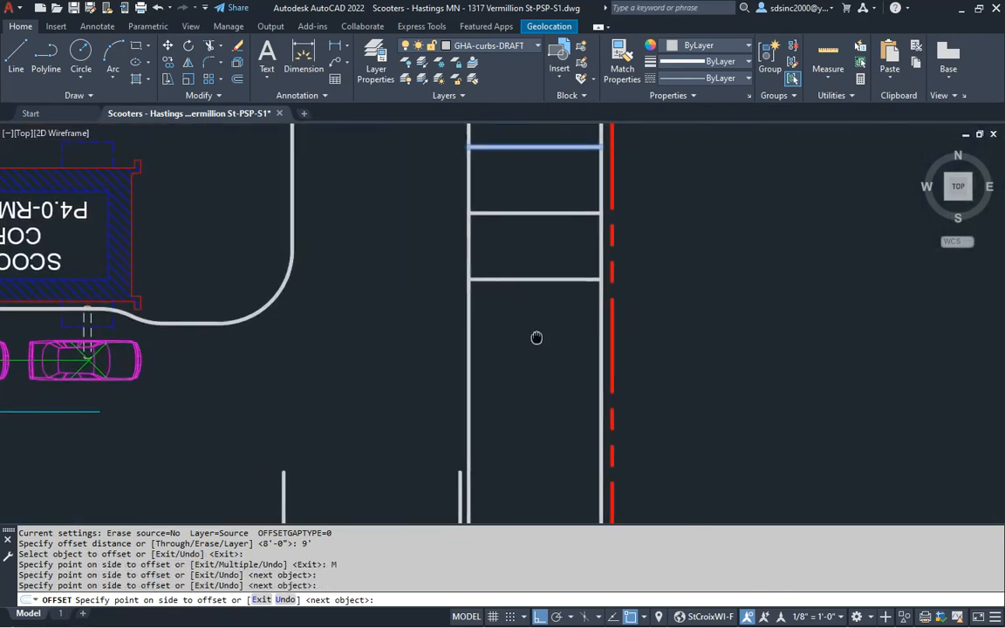
pyautogui.scroll(-4, 538, 341)
pyautogui.click(540, 376)
pyautogui.click(541, 403)
pyautogui.press('Return')
pyautogui.press('Escape')
pyautogui.press('Escape')
pyautogui.press('Escape')
pyautogui.scroll(3, 590, 228)
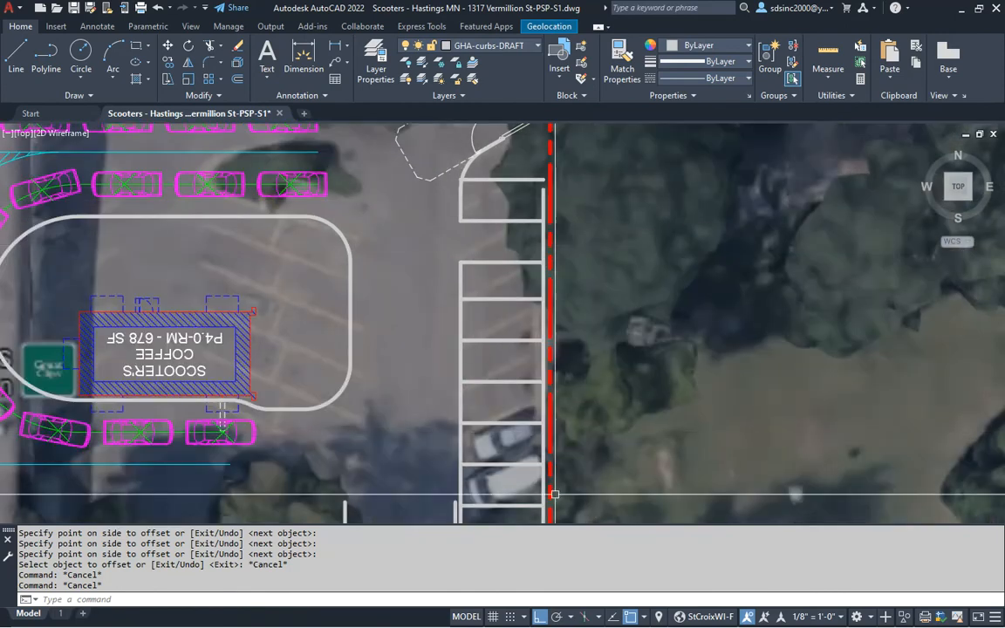
# - Fillet the southernmost stall line and the easternmost curb line with radius 0 to close the parking row's southeast corner
pyautogui.moveTo(548, 480); pyautogui.dragTo(565, 416, button='middle')
pyautogui.press('Escape')
pyautogui.press('Escape')
pyautogui.write('F')
pyautogui.press('Return')
pyautogui.write('R')
pyautogui.press('Return')
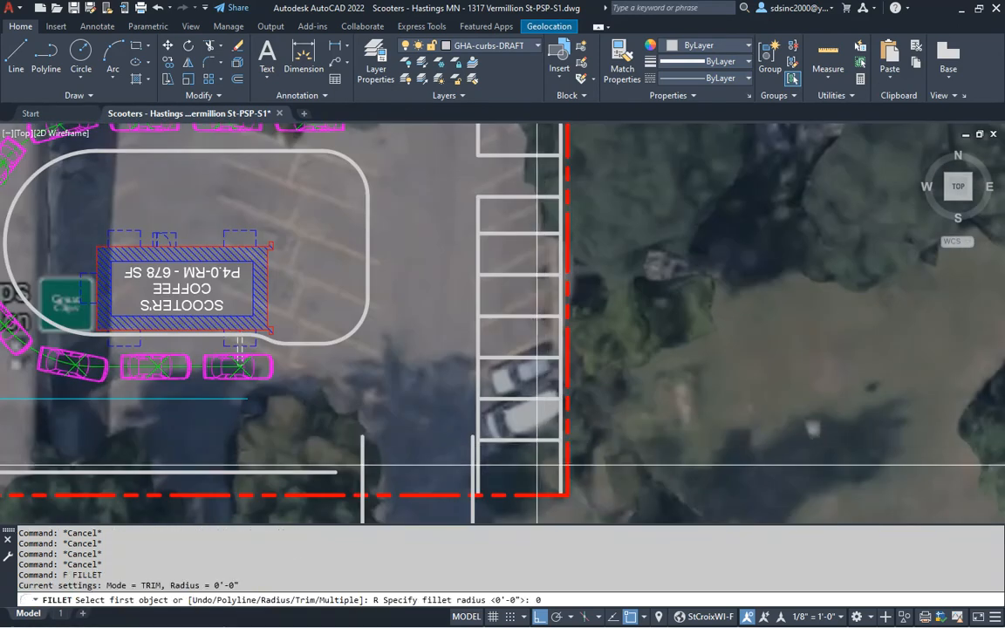
pyautogui.write('0')
pyautogui.press('Return')
pyautogui.click(551, 439)
pyautogui.moveTo(515, 457); pyautogui.dragTo(556, 375, button='middle')
pyautogui.moveTo(469, 335); pyautogui.dragTo(495, 371, button='middle')
pyautogui.scroll(2, 557, 407)
pyautogui.press('Escape')
pyautogui.press('Escape')
pyautogui.press('Escape')
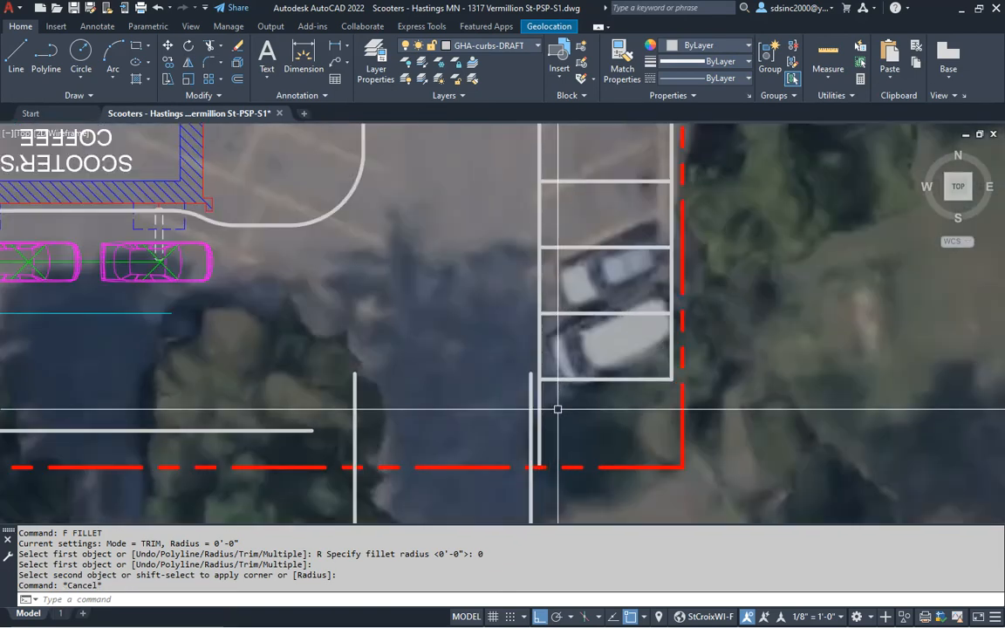
# - Fillet the southernmost stall line into the driveway's east curb line with a 36" radius
pyautogui.write('F')
pyautogui.press('Return')
pyautogui.write('R')
pyautogui.press('Return')
pyautogui.write('3')
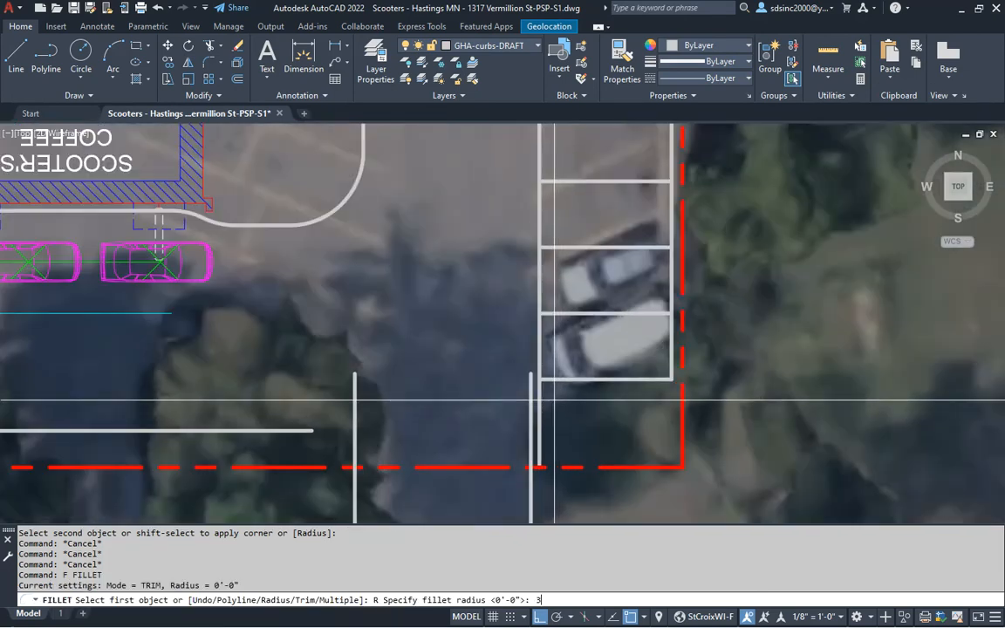
pyautogui.write('6')
pyautogui.press('Return')
pyautogui.click(573, 379)
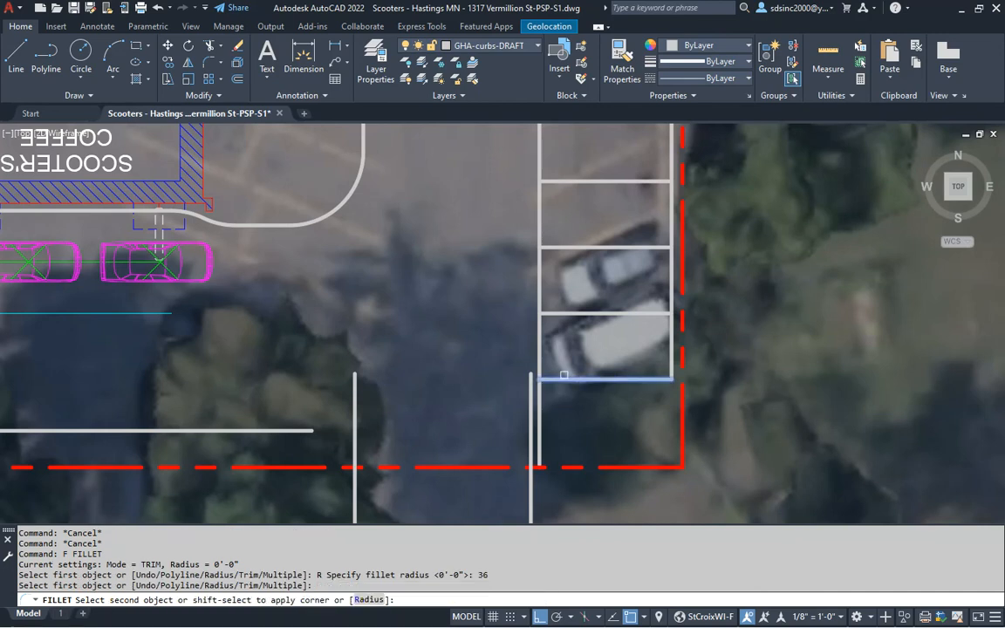
pyautogui.click(528, 448)
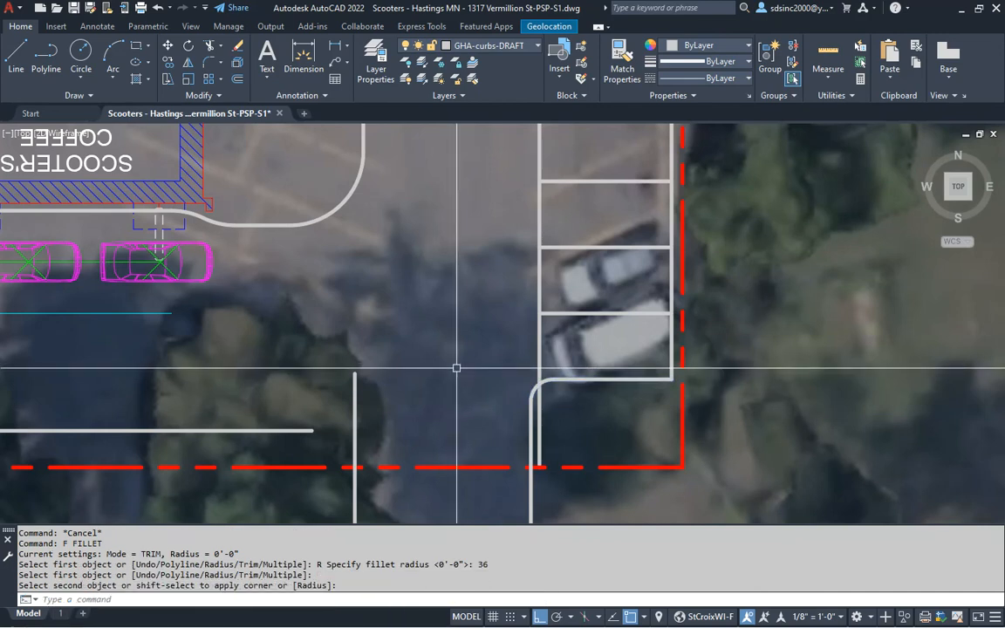
# - Fillet the site's south curb line into the driveway's west curb line with a 10' radius
pyautogui.moveTo(447, 375); pyautogui.dragTo(573, 330, button='middle')
pyautogui.press('Escape')
pyautogui.press('Escape')
pyautogui.press('Escape')
pyautogui.write('f')
pyautogui.press('Return')
pyautogui.write('r')
pyautogui.press('Return')
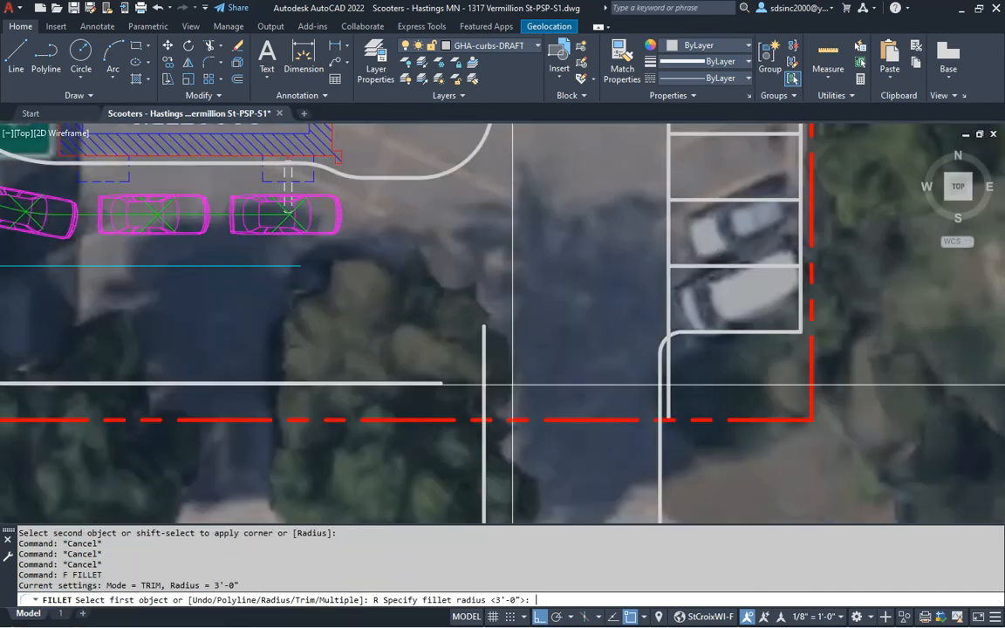
pyautogui.write('10')
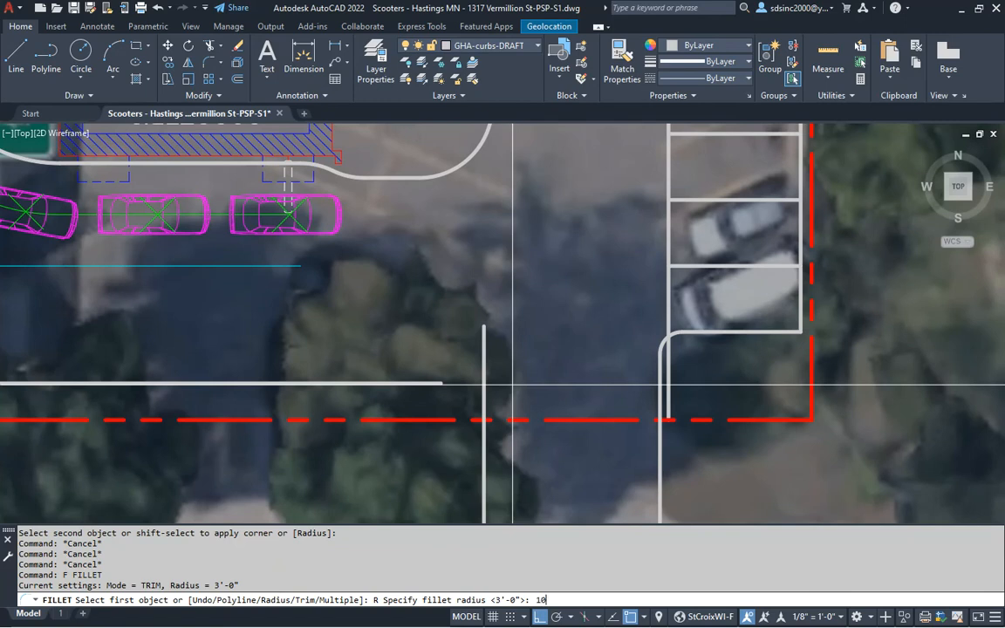
pyautogui.write("'")
pyautogui.press('Return')
pyautogui.click(483, 397)
# - Trim the 14th St E curb line across the driveway opening
pyautogui.scroll(-4, 518, 352)
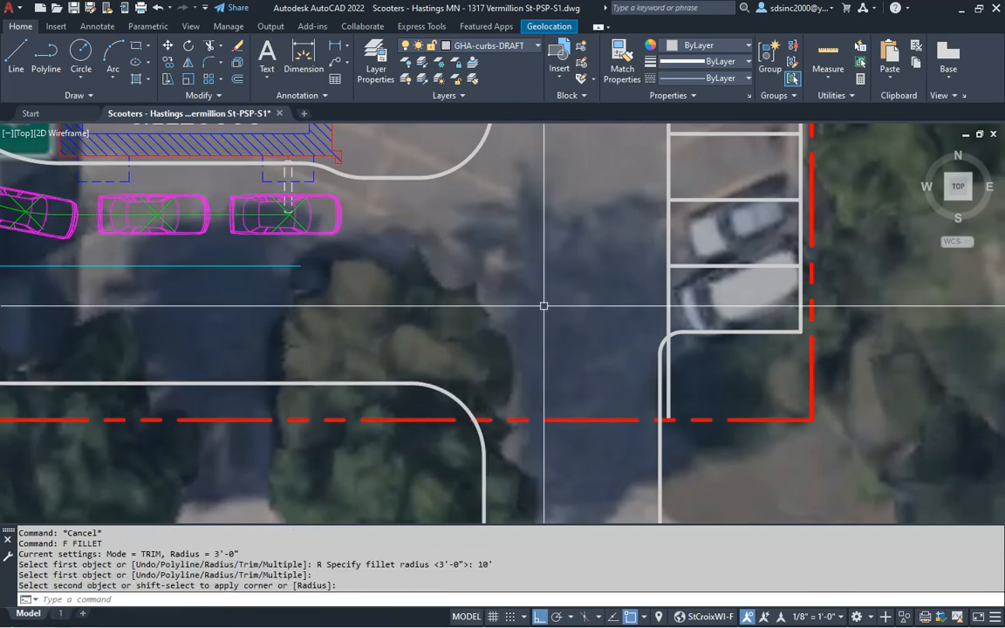
pyautogui.moveTo(556, 359); pyautogui.dragTo(545, 350, button='middle')
pyautogui.write('tr')
pyautogui.press('Return')
pyautogui.press('Return')
pyautogui.click(567, 466)
pyautogui.click(537, 402)
pyautogui.press('Escape')
# - Fillet both driveway curbs into the 14th St E curb line with a 10' radius
pyautogui.write('f')
pyautogui.press('Return')
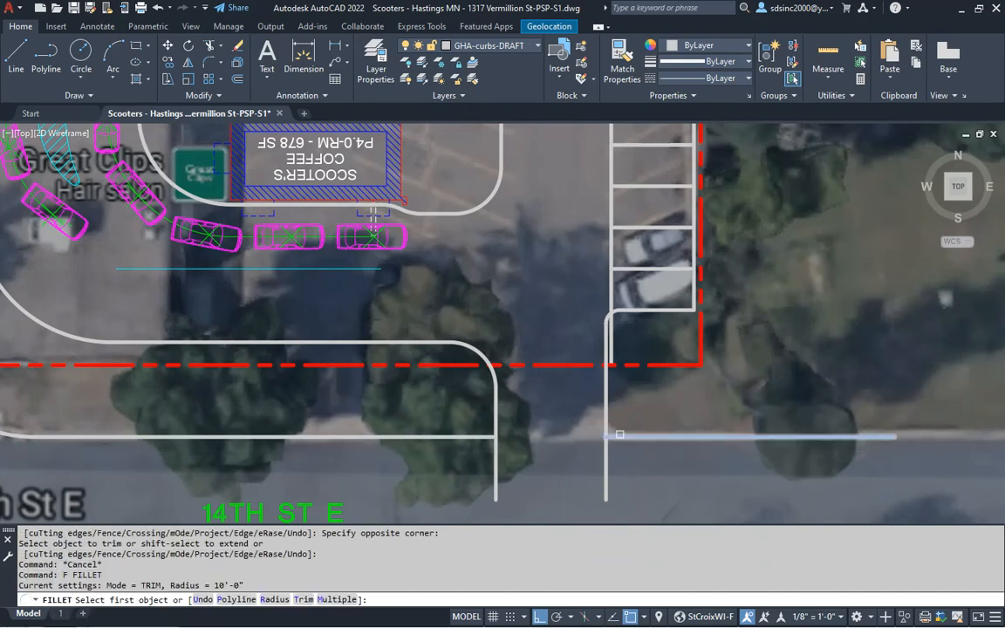
pyautogui.click(620, 434)
pyautogui.click(608, 410)
pyautogui.press('Return')
pyautogui.click(494, 432)
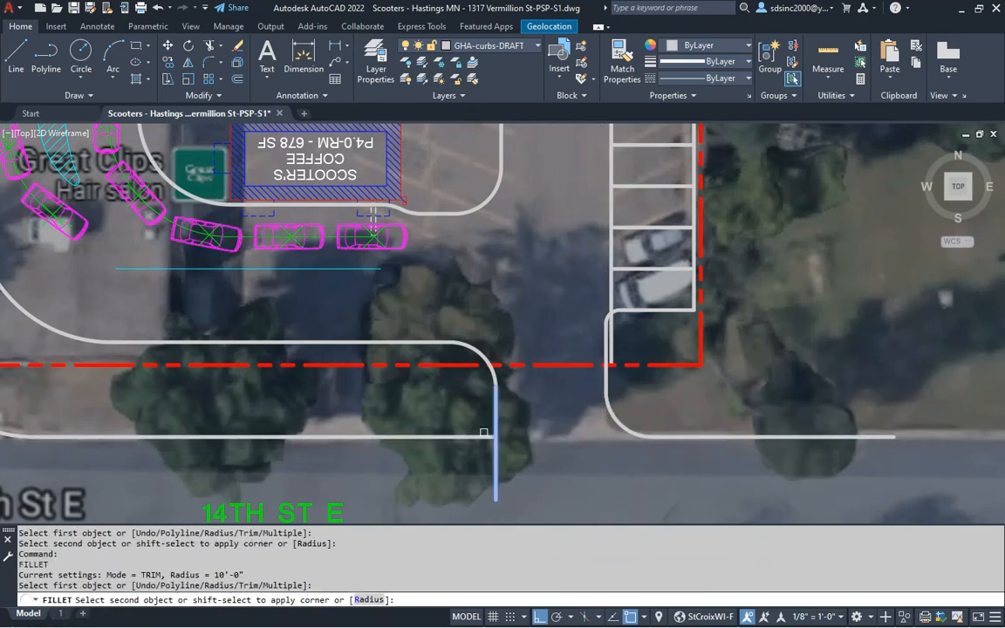
pyautogui.click(481, 436)
# - Trim and erase the drive-aisle-side line across the stalls south of the access aisle
pyautogui.moveTo(581, 385); pyautogui.dragTo(493, 458, button='middle')
pyautogui.moveTo(541, 243); pyautogui.dragTo(541, 352, button='middle')
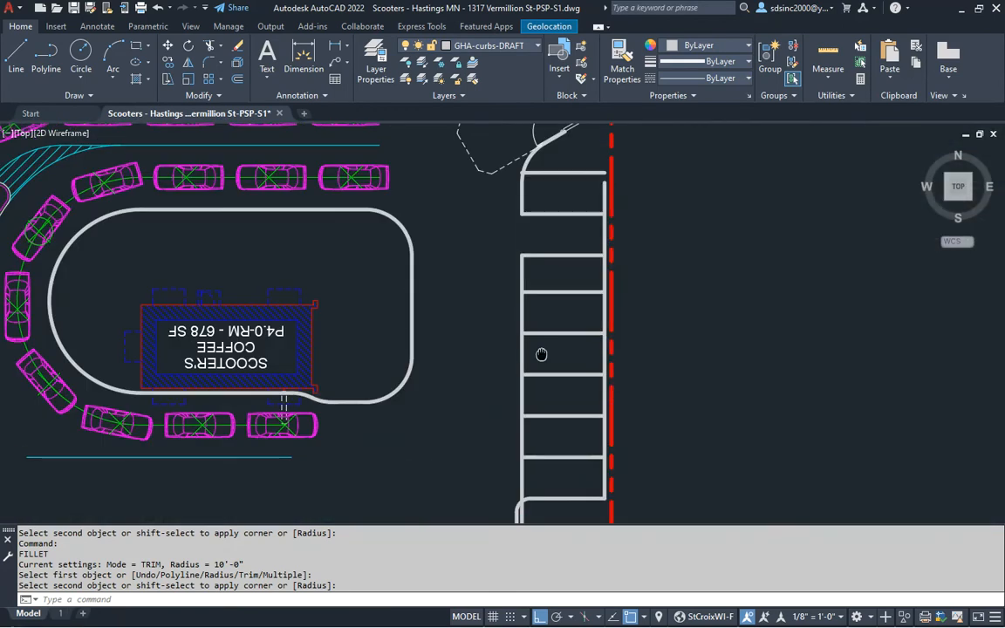
pyautogui.press('Escape')
pyautogui.write('t')
pyautogui.press('Return')
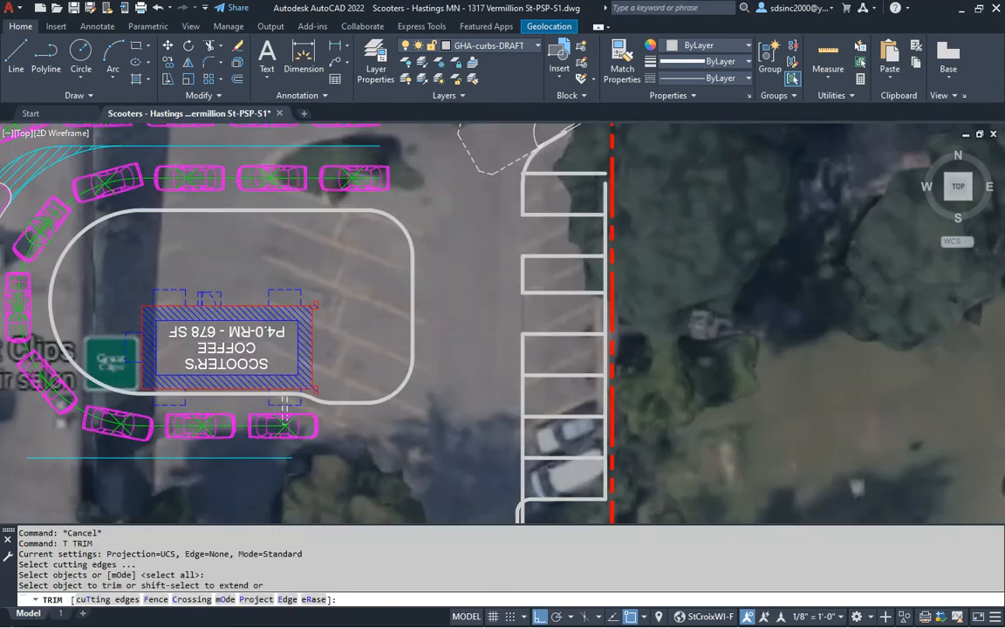
pyautogui.press('Escape')
pyautogui.click(532, 351)
pyautogui.click(504, 358)
pyautogui.write('e')
pyautogui.press('Return')
# - Fillet the curved curb beside the dumpster enclosure into the northernmost stall line with a 24" radius
pyautogui.moveTo(506, 247); pyautogui.dragTo(493, 366, button='middle')
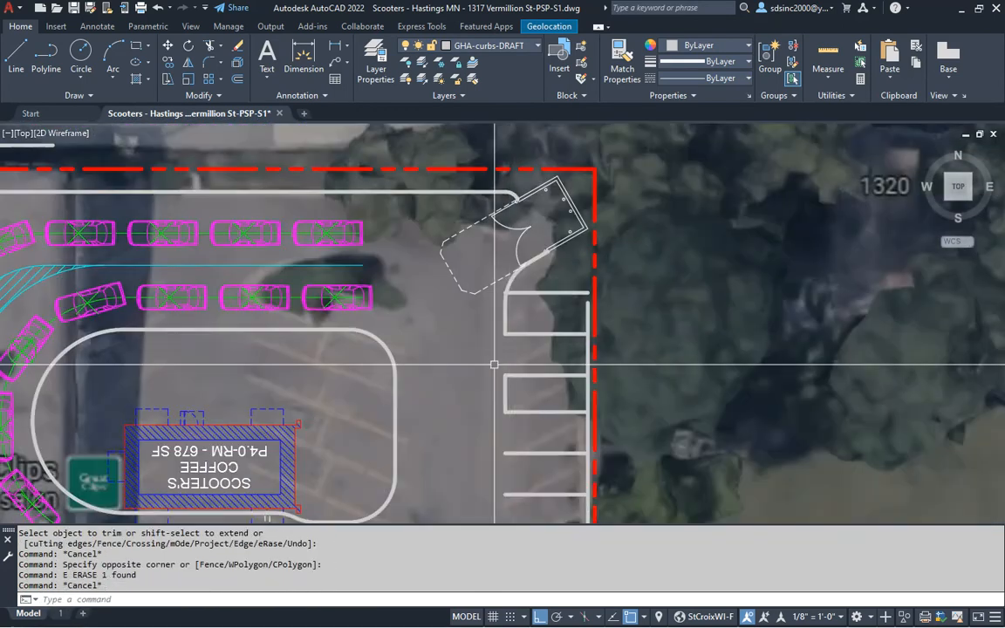
pyautogui.press('Escape')
pyautogui.scroll(2, 522, 300)
pyautogui.write('f')
pyautogui.press('Return')
pyautogui.write('r')
pyautogui.press('Return')
pyautogui.write('24')
pyautogui.press('Return')
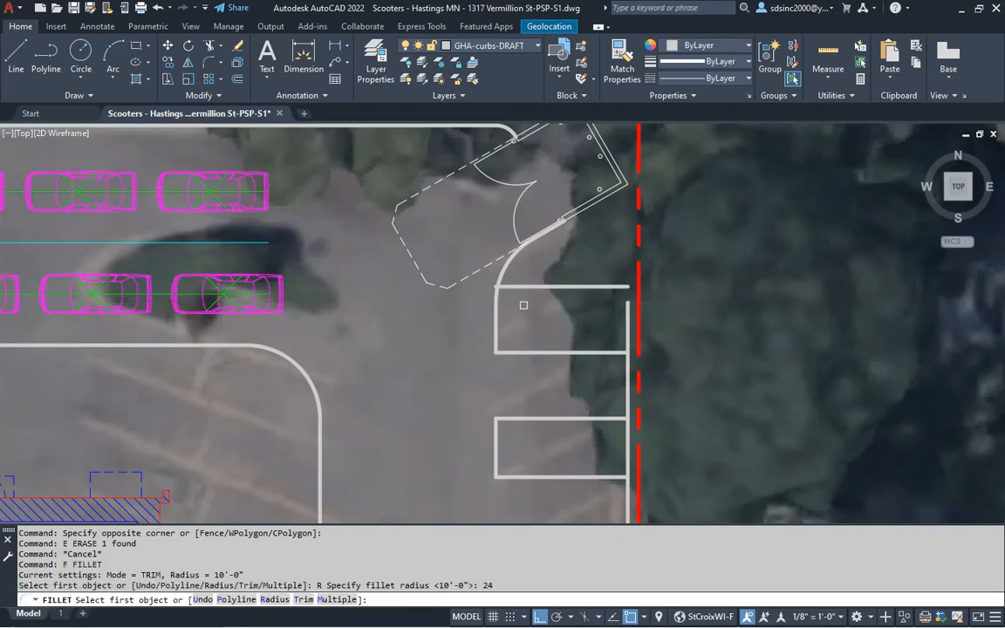
pyautogui.scroll(2, 523, 302)
pyautogui.click(492, 274)
pyautogui.click(489, 251)
# - Erase the leftover drive-aisle-side line of the northernmost stall
pyautogui.click(525, 321)
pyautogui.click(462, 337)
pyautogui.write('e')
pyautogui.press('Return')
pyautogui.moveTo(462, 336); pyautogui.dragTo(527, 303, button='middle')
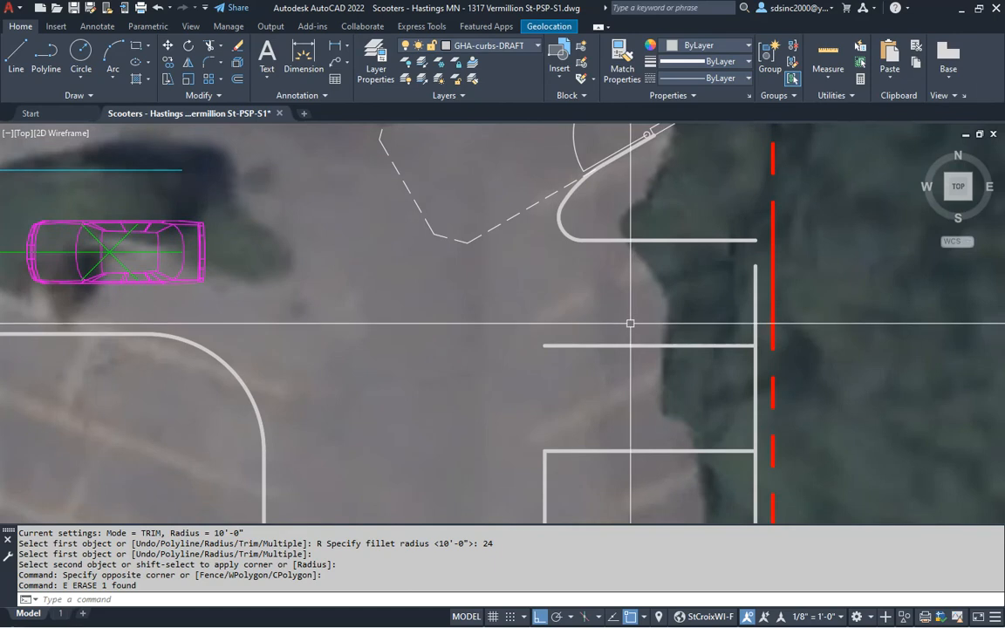
# - Fillet the east curb line and the northernmost stall line with radius 0 to close the parking row's northeast corner
pyautogui.write('f')
pyautogui.press('Return')
pyautogui.write('r')
pyautogui.press('Return')
pyautogui.write('0')
pyautogui.press('Return')
pyautogui.click(756, 278)
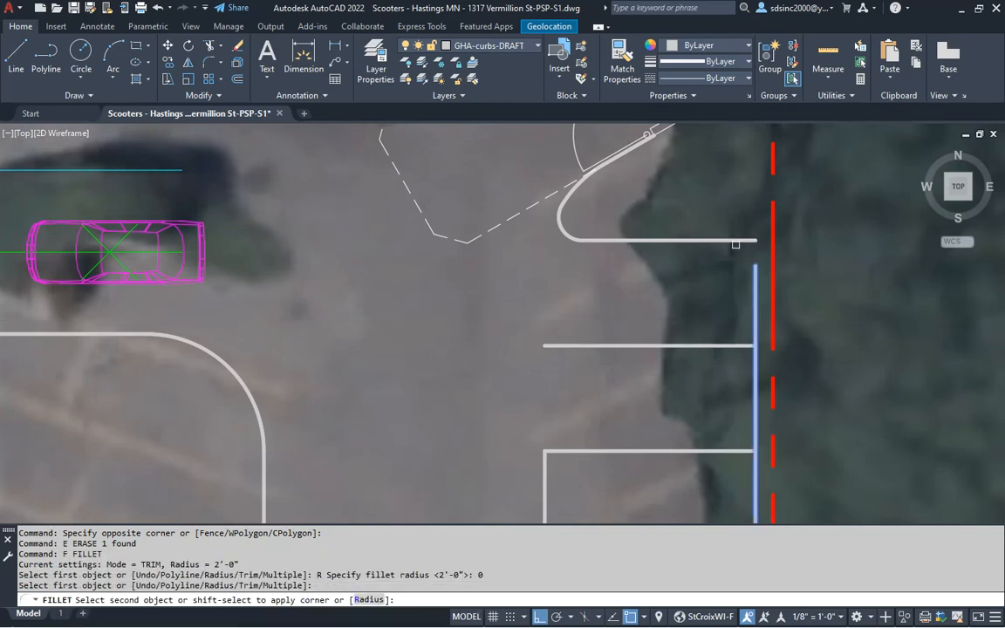
pyautogui.click(722, 241)
# - Match the interior stall and access aisle lines to the properties of the cyan drive-thru stripe south of the kiosk
pyautogui.scroll(-4, 722, 242)
pyautogui.moveTo(650, 315)
pyautogui.mouseDown(button='middle')
pyautogui.moveTo(587, 259)
pyautogui.moveTo(627, 240)
pyautogui.mouseUp(button='middle')
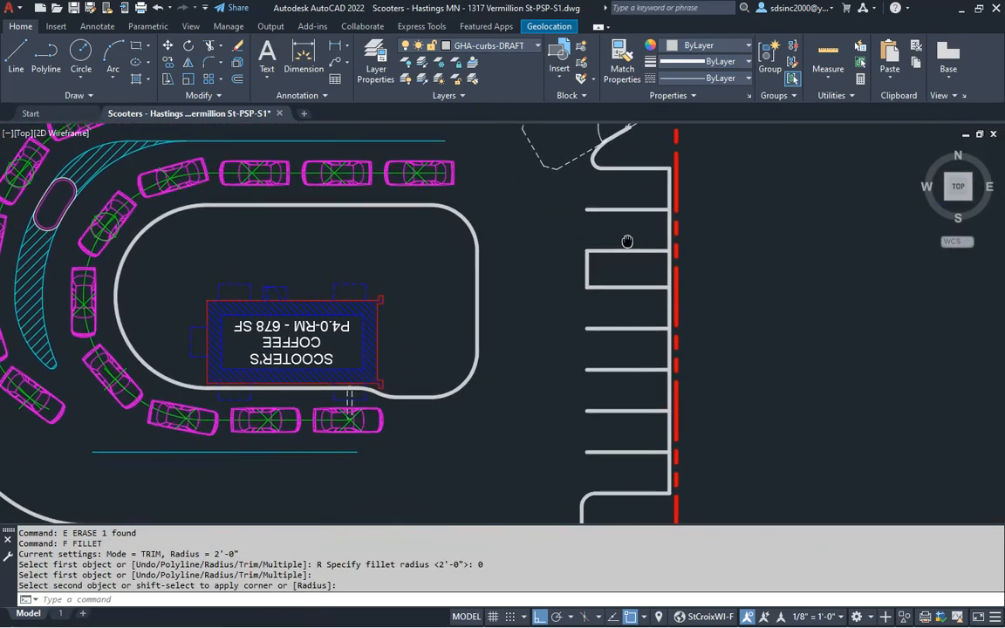
pyautogui.write('ma')
pyautogui.press('Return')
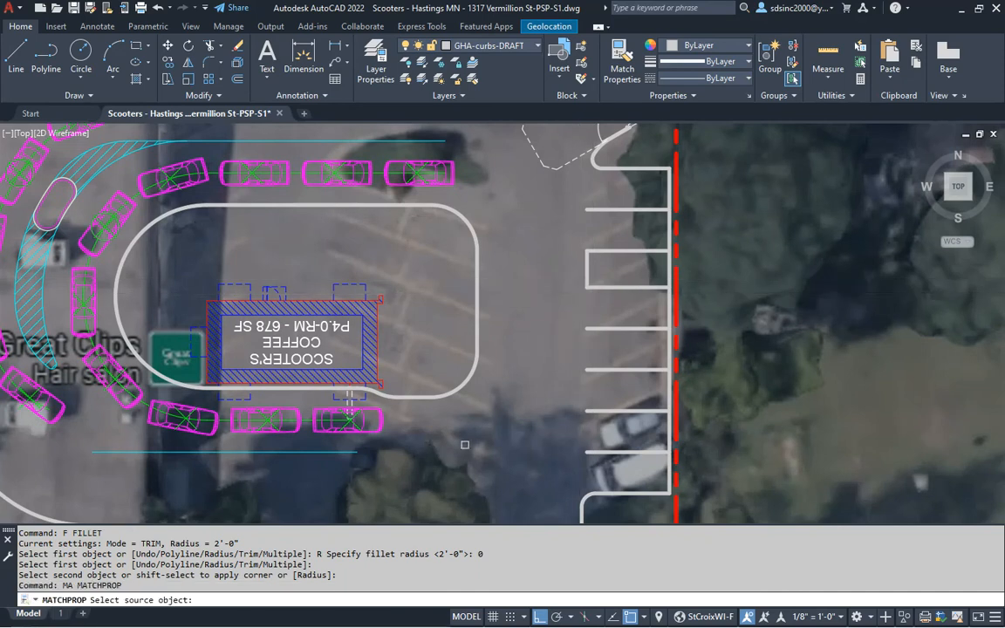
pyautogui.click(354, 452)
pyautogui.click(604, 194)
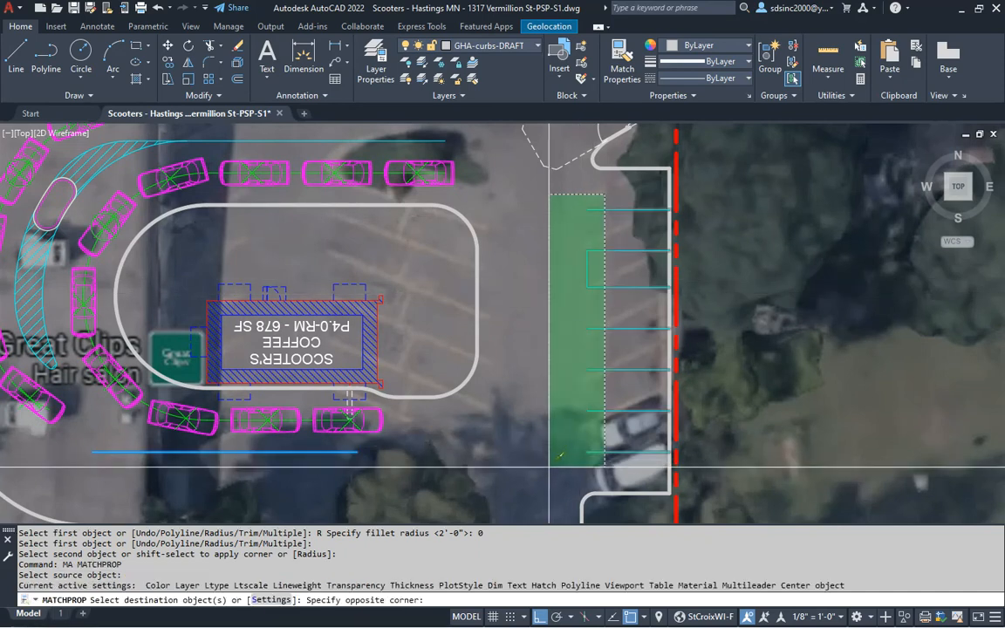
pyautogui.click(551, 467)
pyautogui.press('Return')
# - Extend the access aisle's north line west to the kiosk island curb and offset it 5' south
pyautogui.scroll(2, 513, 360)
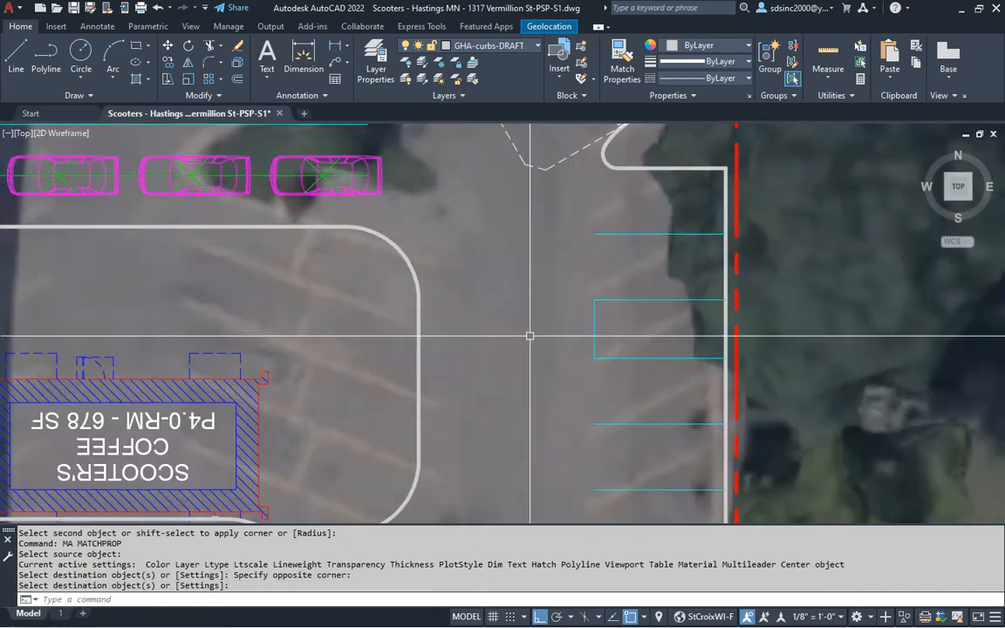
pyautogui.press('Escape')
pyautogui.write('EX')
pyautogui.press('Return')
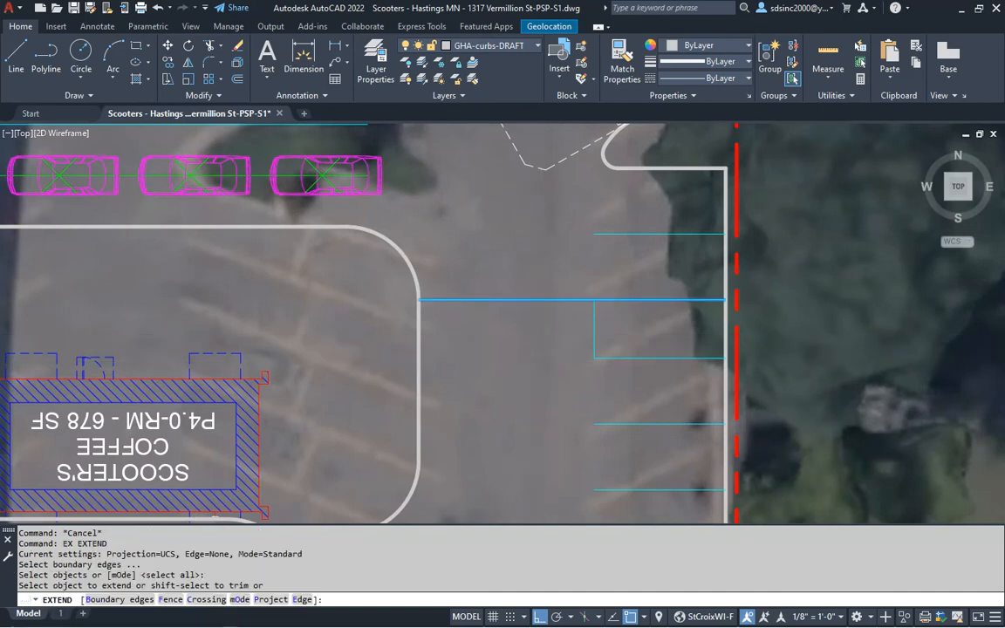
pyautogui.click(608, 298)
pyautogui.press('Return')
pyautogui.write('O')
pyautogui.press('Return')
pyautogui.write("5'")
pyautogui.press('Return')
pyautogui.click(558, 300)
pyautogui.click(552, 321)
# - Fillet the 5' offset walkway line and the access aisle's drive-side line with radius 0
pyautogui.press('Escape')
pyautogui.write('F')
pyautogui.press('Return')
pyautogui.press('r')
pyautogui.press('Return')
pyautogui.write('0')
pyautogui.press('Return')
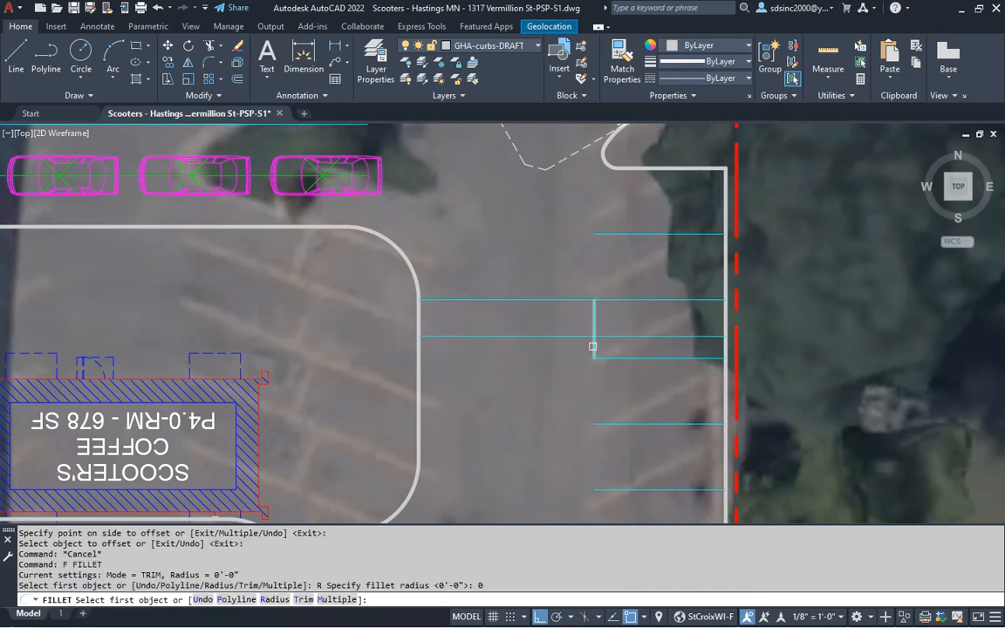
pyautogui.click(592, 347)
# - Review the overall site layout, including the drive-thru lanes, parking row, pedestrian walkway and 14th St E driveway
pyautogui.scroll(-5, 570, 354)
pyautogui.moveTo(511, 357); pyautogui.dragTo(558, 342, button='middle')
pyautogui.moveTo(753, 477)
pyautogui.mouseDown(button='middle')
pyautogui.moveTo(763, 479)
pyautogui.moveTo(697, 441)
pyautogui.moveTo(702, 433)
pyautogui.mouseUp(button='middle')
pyautogui.scroll(-2, 750, 475)
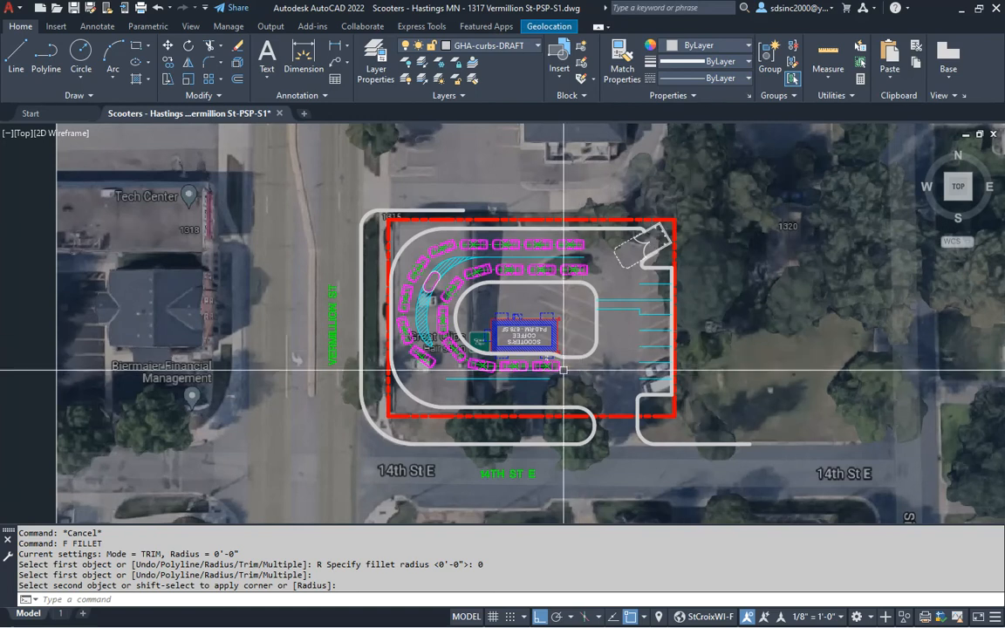
pyautogui.scroll(2, 564, 370)
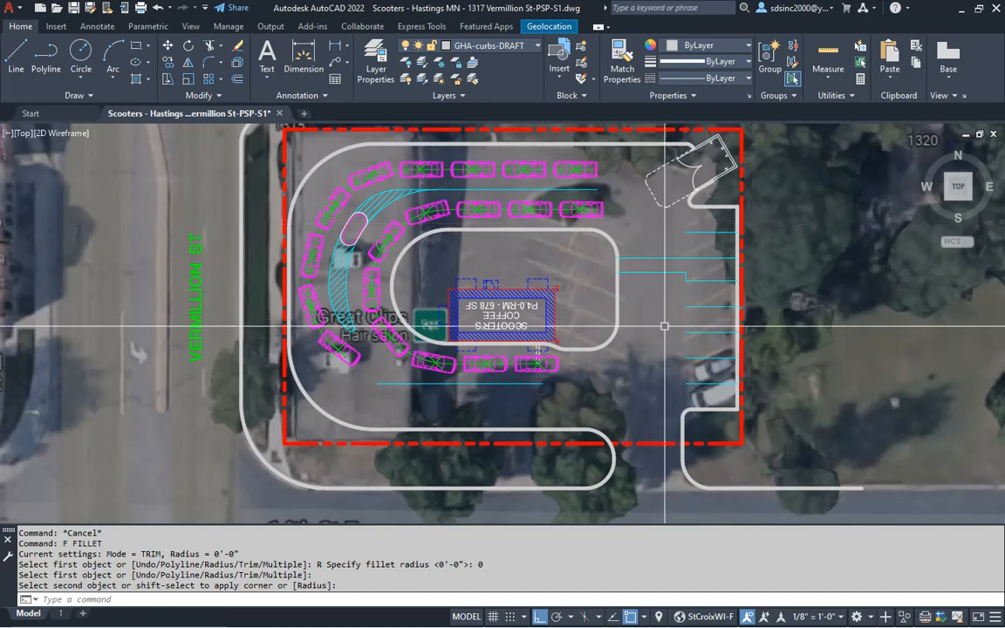
pyautogui.scroll(-3, 611, 318)
pyautogui.moveTo(651, 341); pyautogui.dragTo(621, 334, button='middle')
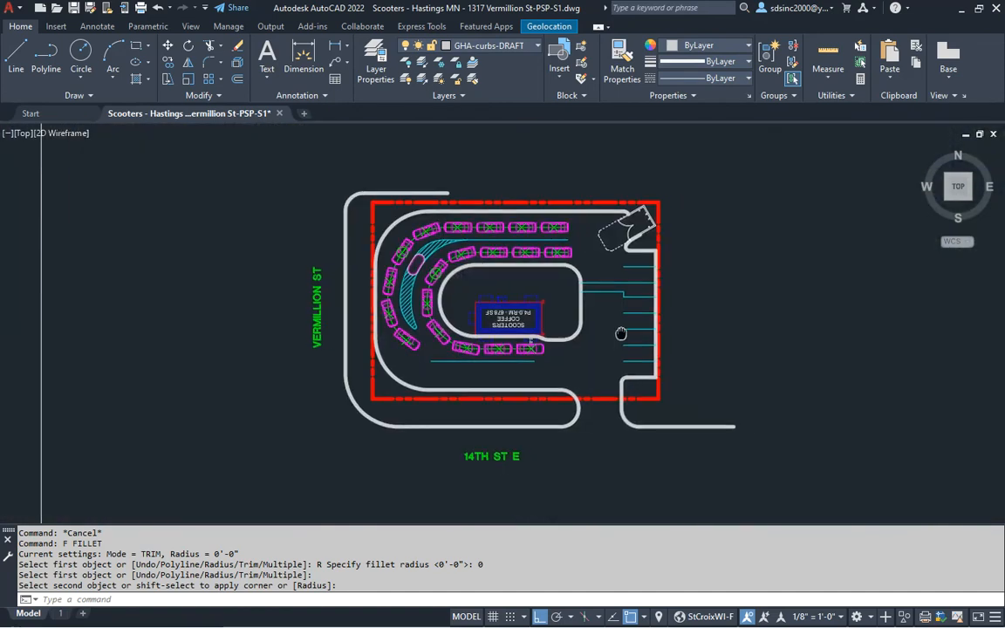
pyautogui.moveTo(697, 488); pyautogui.dragTo(666, 492, button='middle')
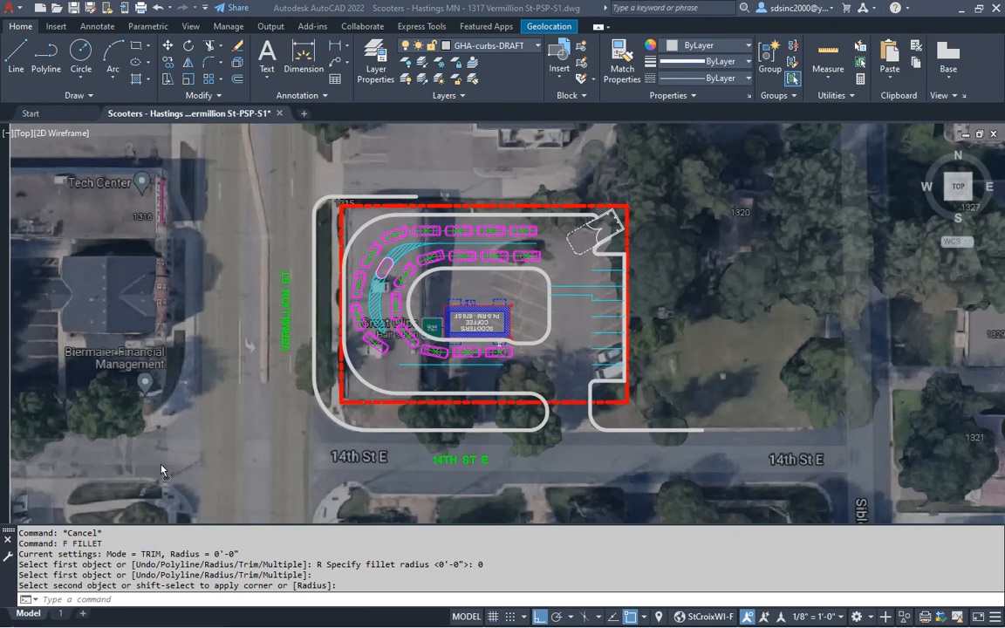
# - Insert the sign monument.dwg block inside the property's southwest corner with the default scale of 1 and 0 rotation
pyautogui.moveTo(301, 425); pyautogui.dragTo(302, 426)
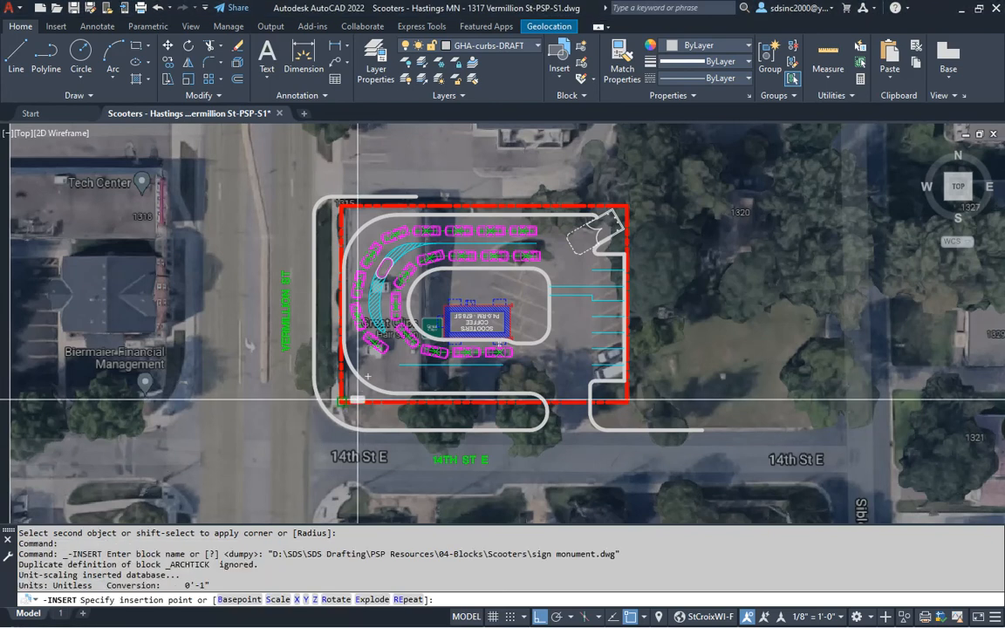
pyautogui.scroll(5, 363, 389)
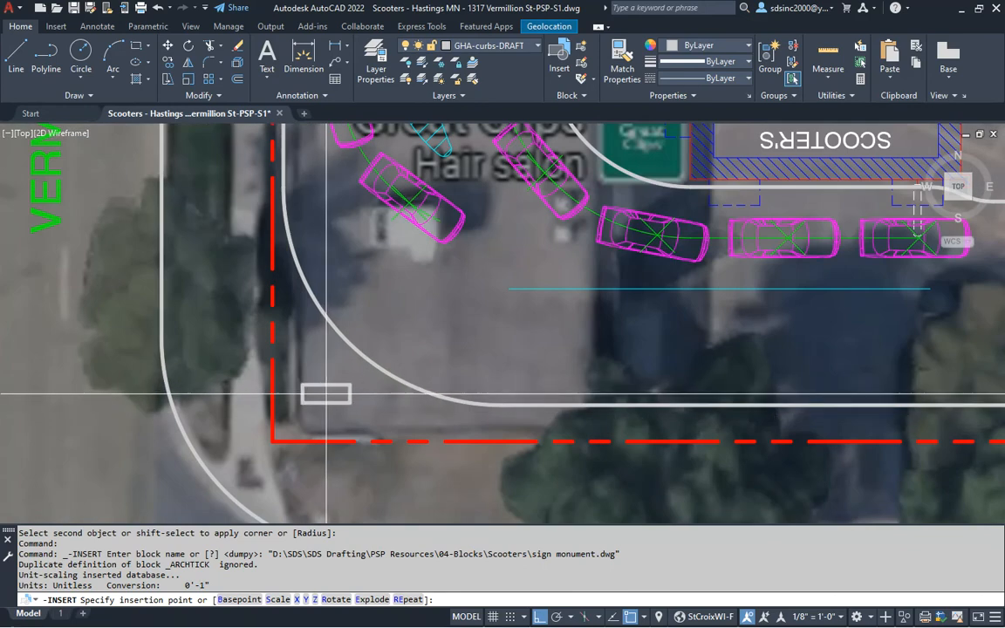
pyautogui.click(325, 392)
pyautogui.press('Return')
pyautogui.press('Return')
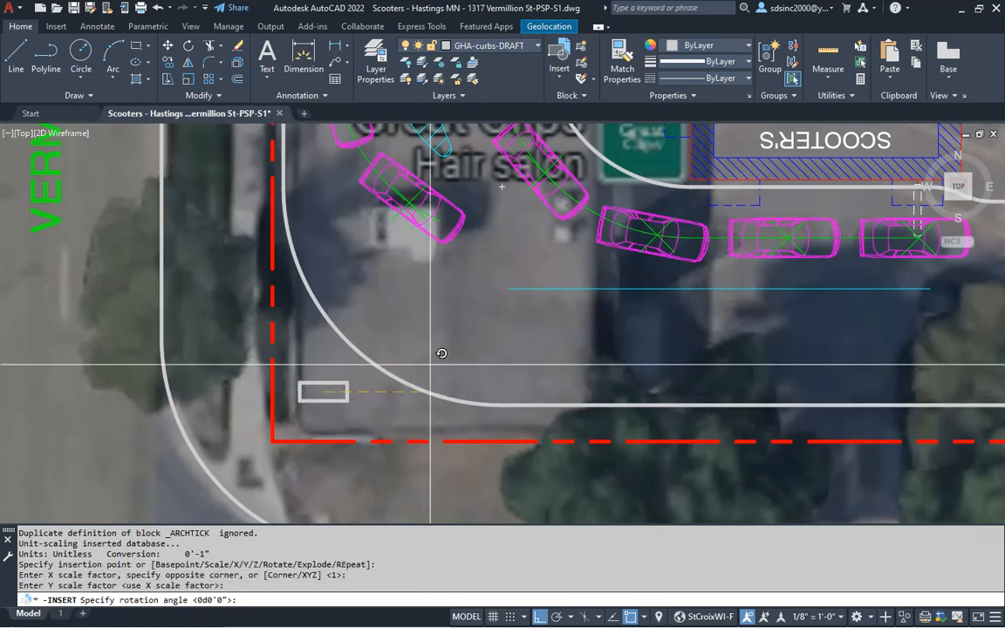
pyautogui.press('Return')
# - Move the monument sign block to the GHA-sign layer
pyautogui.scroll(-7, 332, 393)
pyautogui.scroll(2, 351, 345)
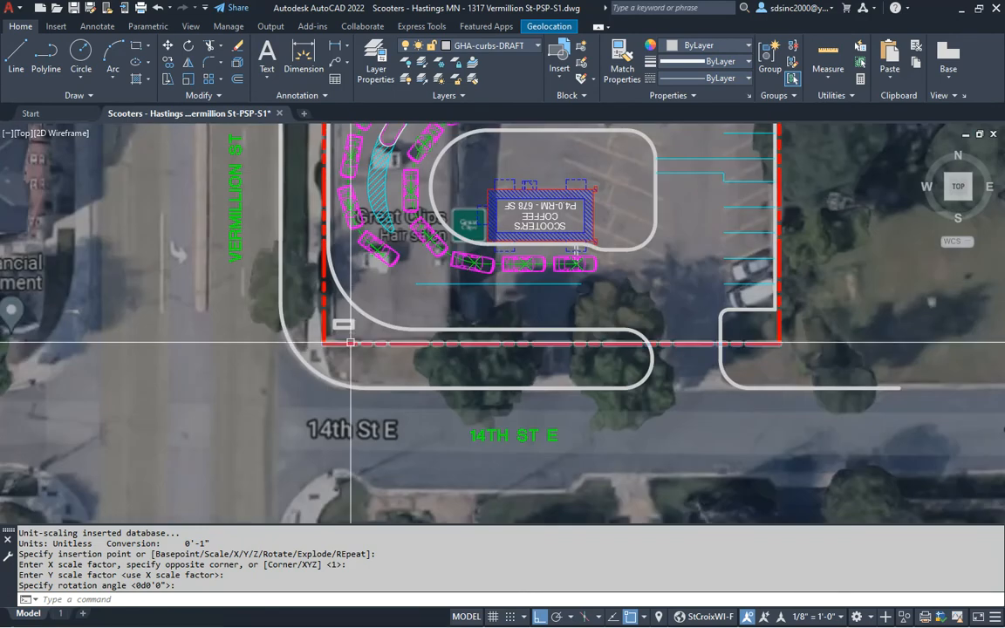
pyautogui.press('Return')
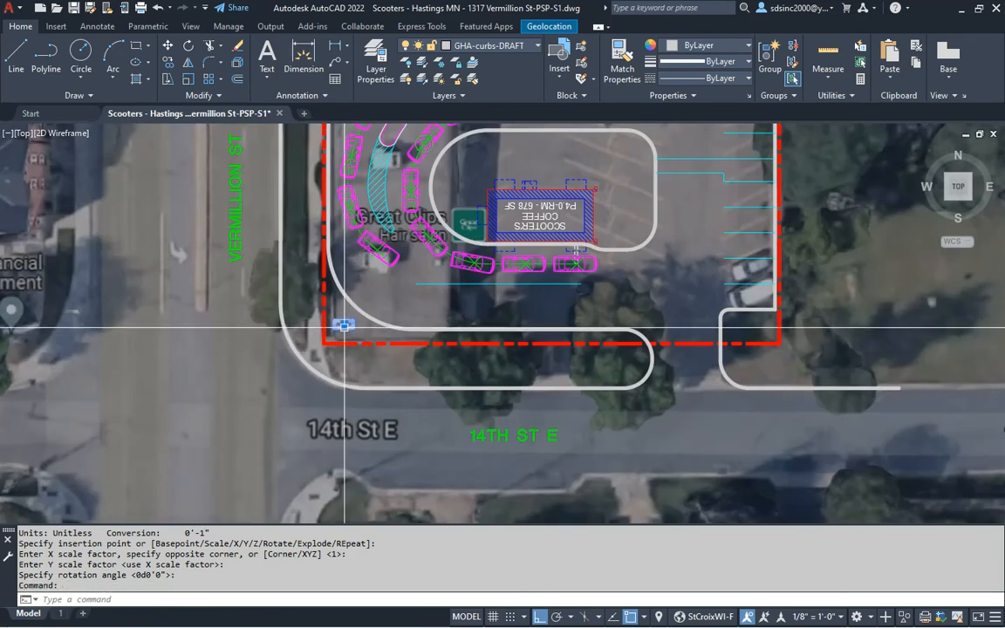
pyautogui.click(495, 48)
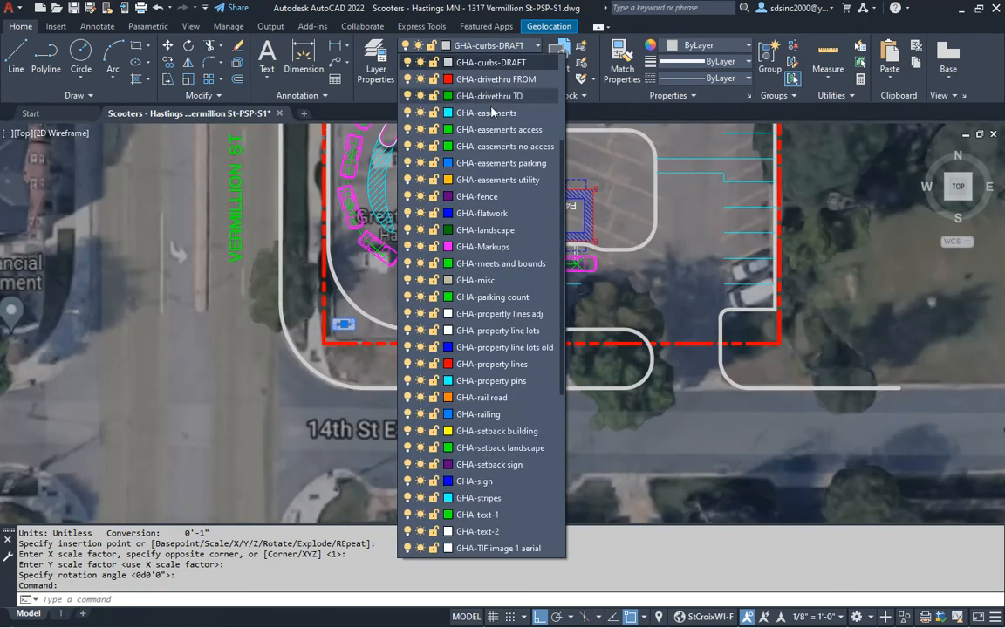
pyautogui.click(504, 482)
pyautogui.moveTo(478, 314); pyautogui.dragTo(423, 412, button='middle')
pyautogui.press('Escape')
pyautogui.press('Escape')
pyautogui.press('Escape')
pyautogui.scroll(-2, 388, 358)
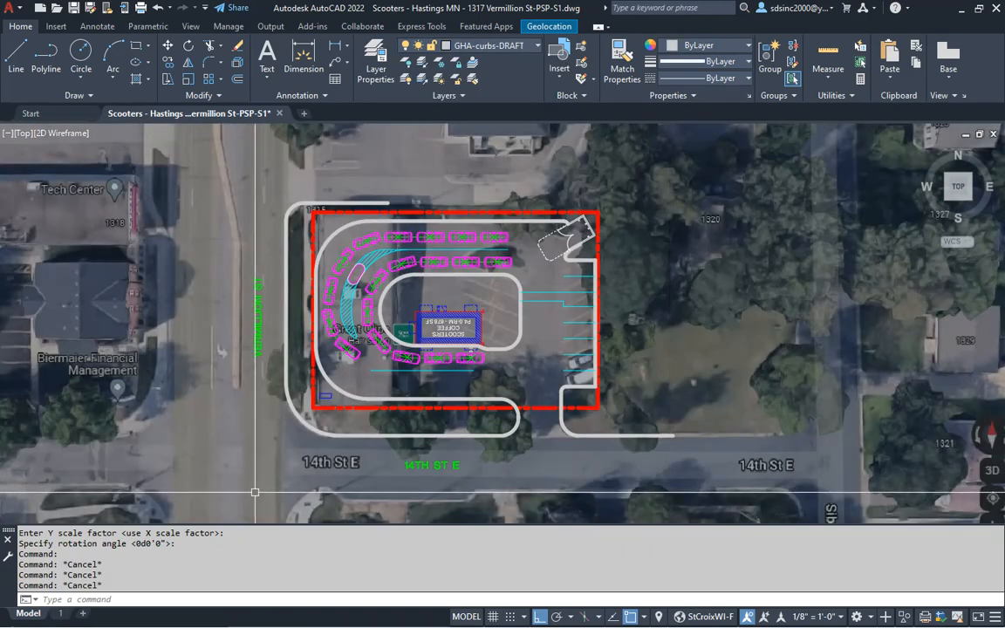
# - Check the site plan on sheet layout 1 and return to model space
pyautogui.click(60, 614)
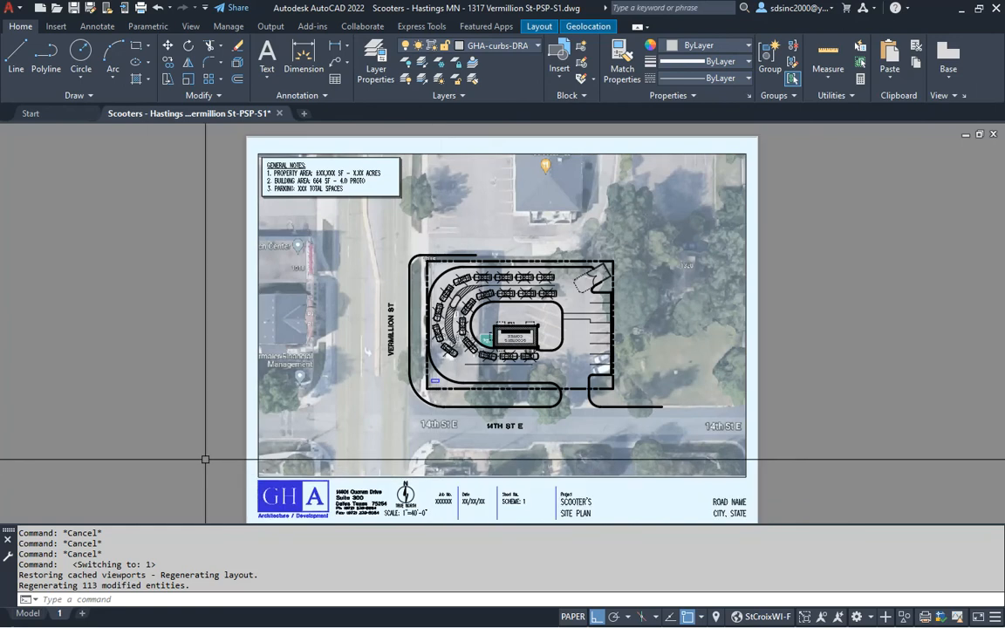
pyautogui.click(30, 613)
pyautogui.moveTo(533, 349); pyautogui.dragTo(541, 354, button='middle')
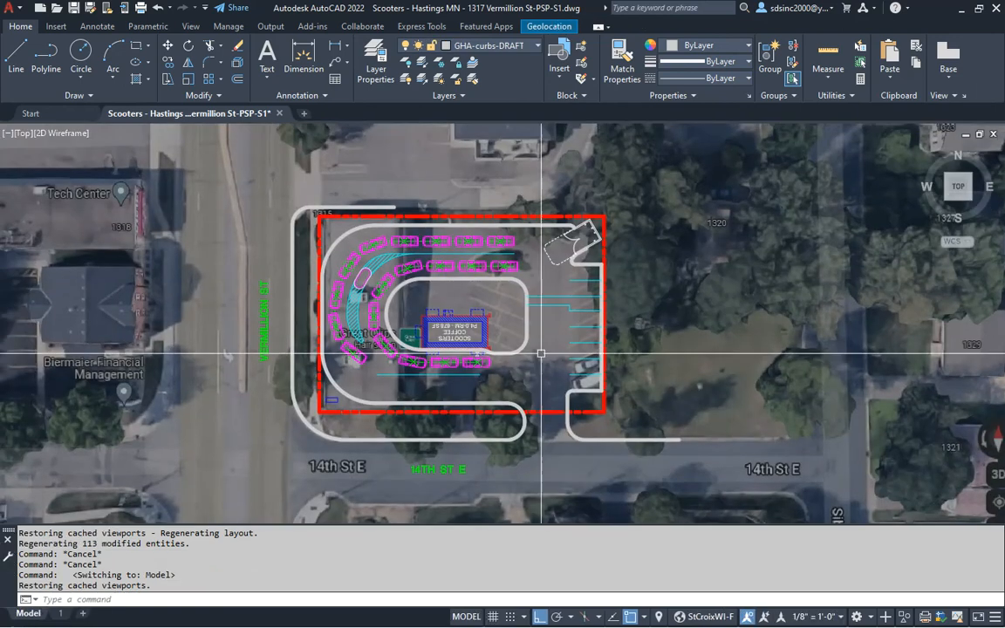
# - Break the 14th St E curb line east of the driveway to shorten its east end
pyautogui.write('BR')
pyautogui.press('Return')
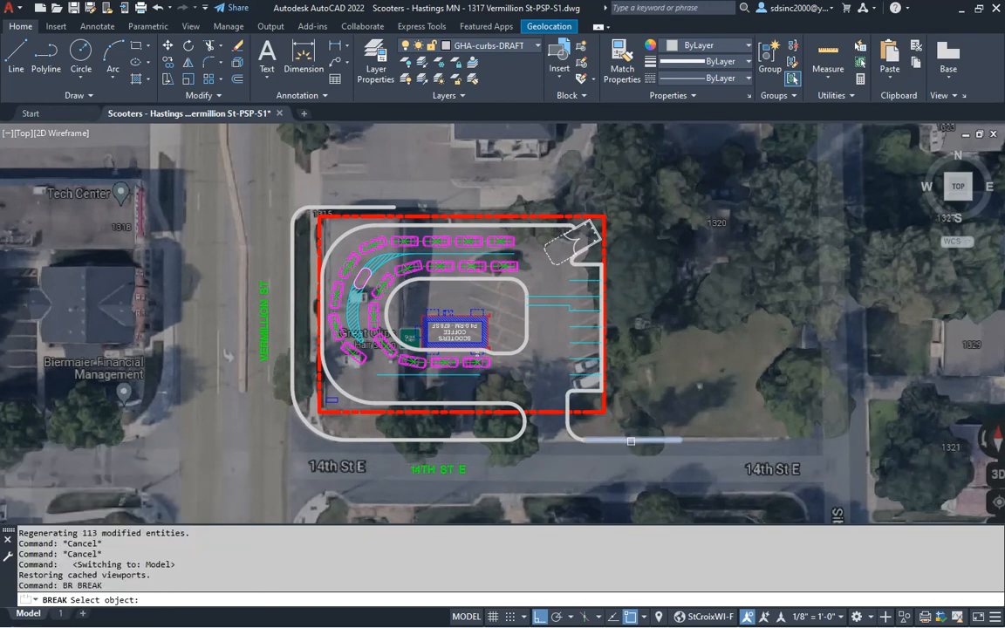
pyautogui.click(629, 439)
pyautogui.moveTo(614, 466); pyautogui.dragTo(636, 470, button='middle')
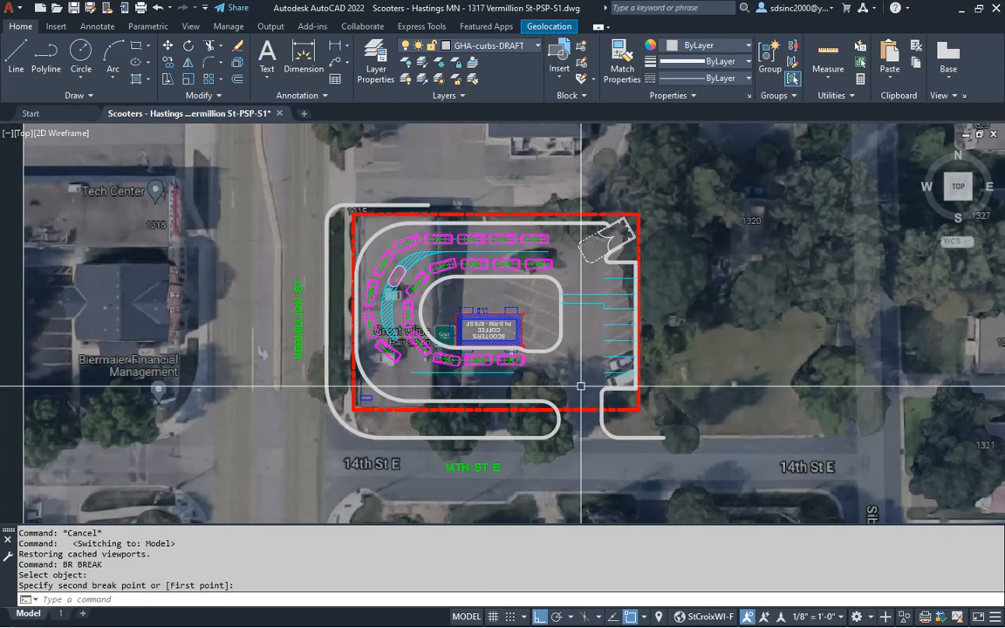
# - Review the draft layout and Finalize the Drawing items in the Scooters - PSP Checklist in Google Docs, and return to AutoCAD
pyautogui.hotkey('alt', 'Tab')
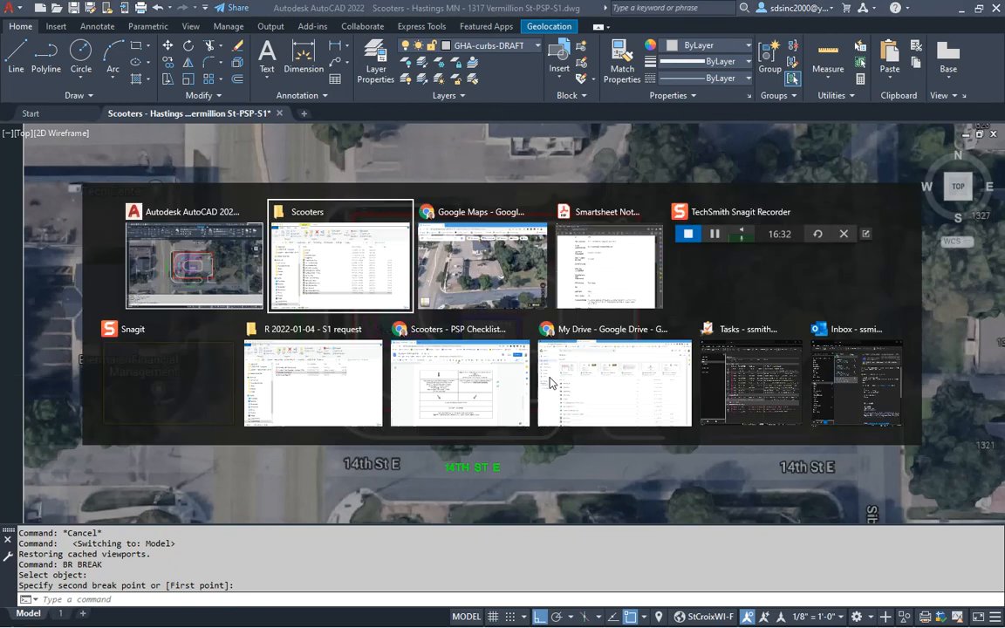
pyautogui.click(465, 388)
pyautogui.scroll(-3, 583, 411)
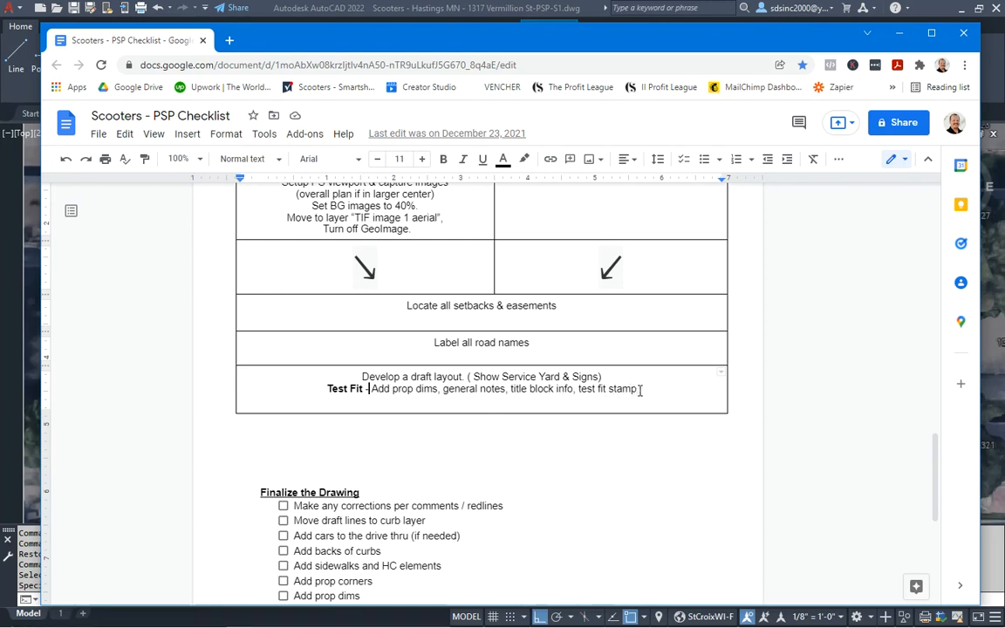
pyautogui.scroll(-3, 297, 490)
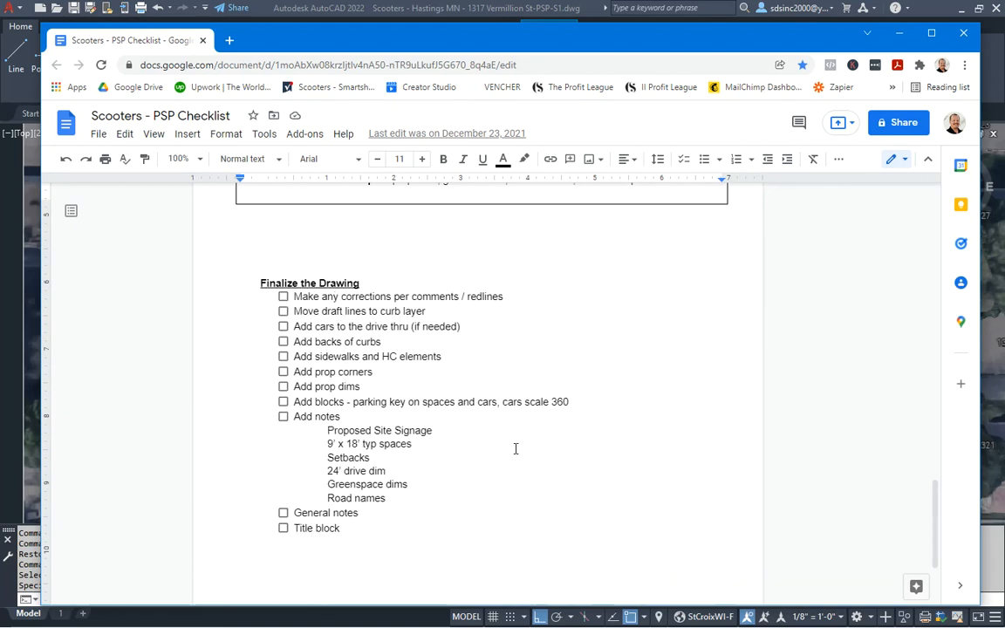
pyautogui.scroll(2, 515, 448)
pyautogui.click(989, 415)
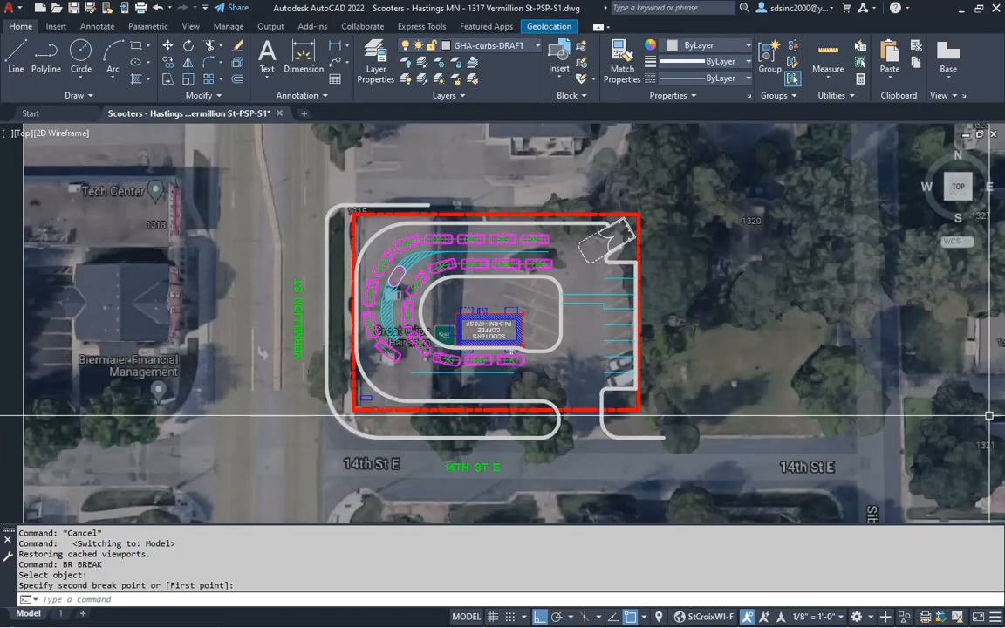
pyautogui.moveTo(538, 384); pyautogui.dragTo(544, 402, button='middle')
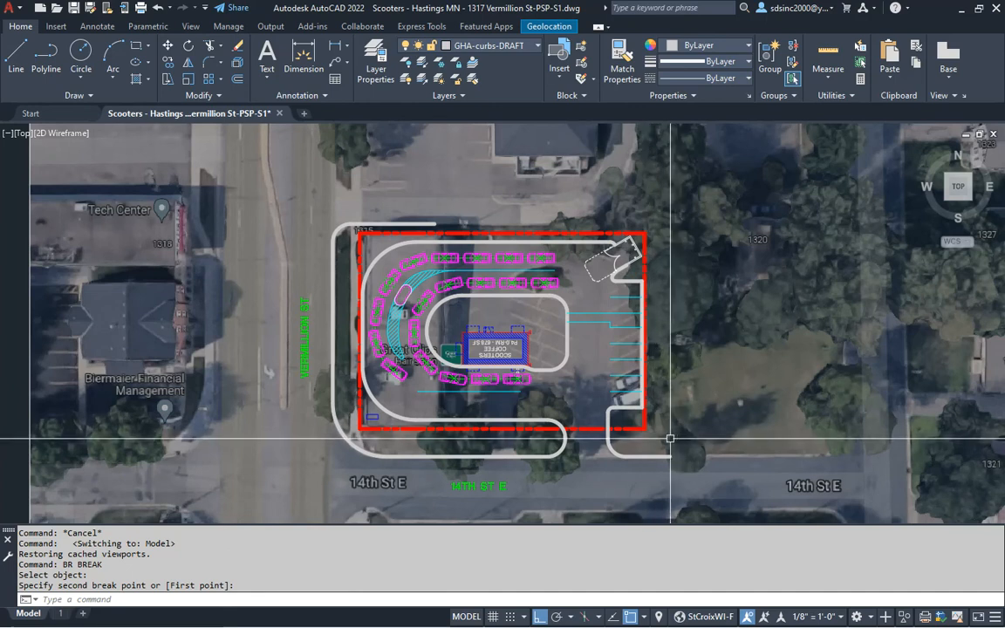
pyautogui.scroll(2, 670, 439)
pyautogui.scroll(-2, 284, 352)
pyautogui.moveTo(286, 338); pyautogui.dragTo(369, 363, button='middle')
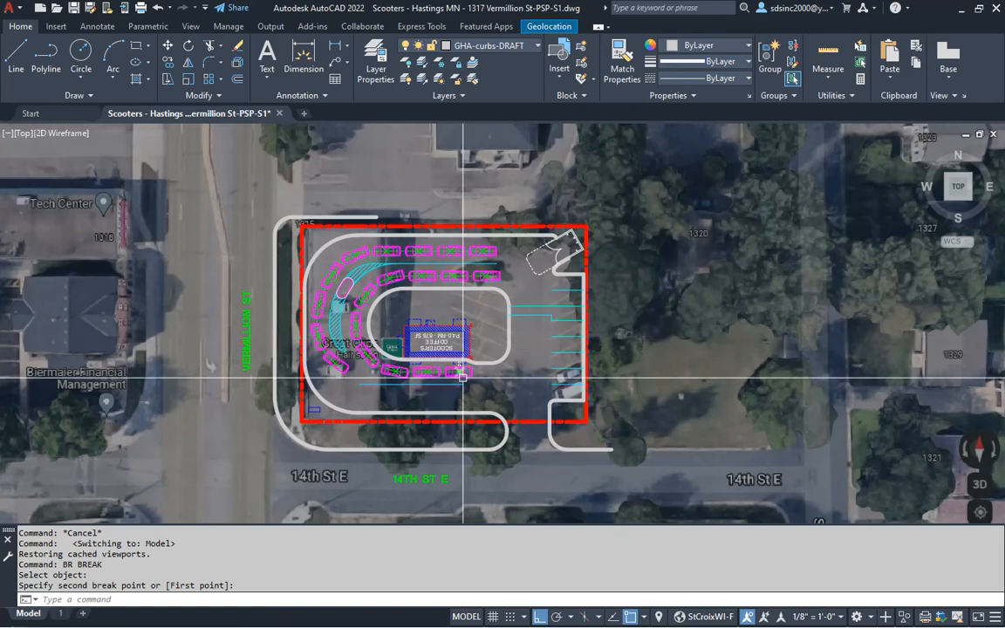
pyautogui.moveTo(476, 379)
pyautogui.mouseDown(button='middle')
pyautogui.moveTo(523, 397)
pyautogui.moveTo(539, 389)
pyautogui.mouseUp(button='middle')
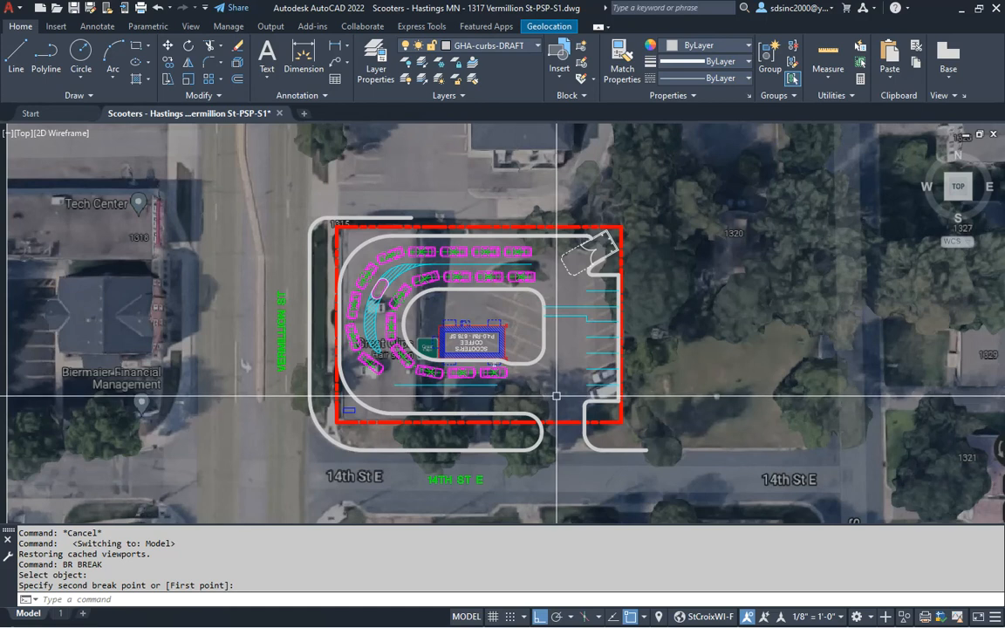
pyautogui.moveTo(556, 393); pyautogui.dragTo(561, 385, button='middle')
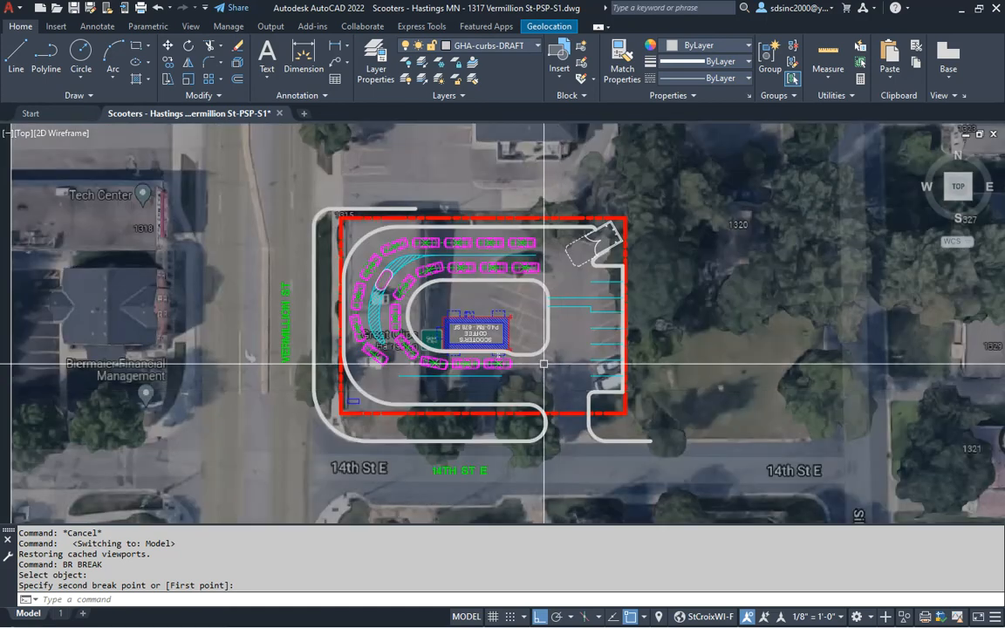
# - Open the scooters P4-0-RM footprint building block in the Block Editor
pyautogui.scroll(4, 526, 364)
pyautogui.moveTo(526, 285); pyautogui.dragTo(665, 325, button='middle')
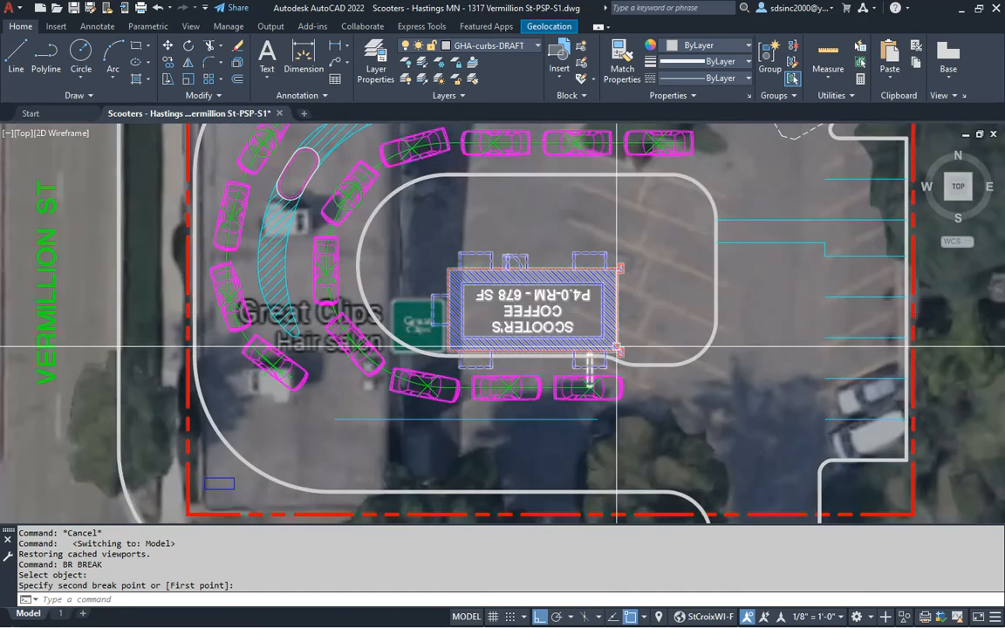
pyautogui.doubleClick(569, 327)
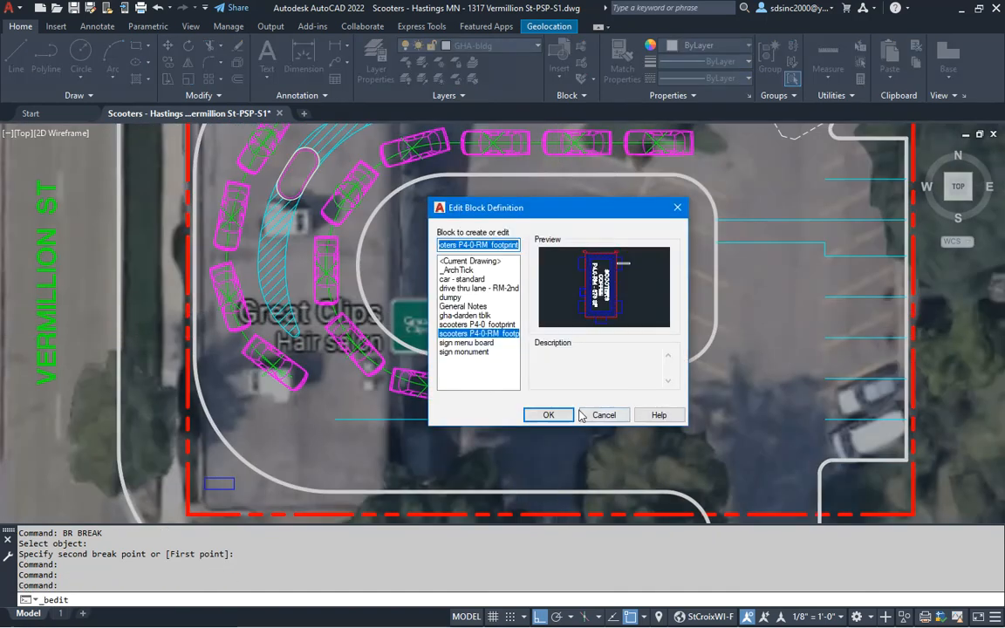
pyautogui.click(547, 415)
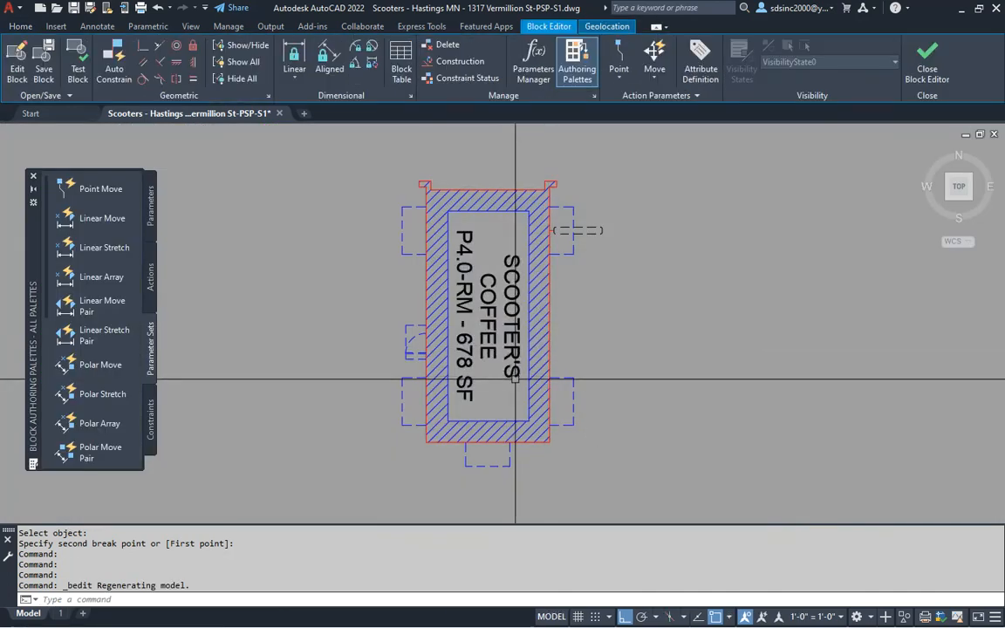
pyautogui.write('R')
pyautogui.press('Return')
pyautogui.click(494, 337)
pyautogui.press('Return')
pyautogui.scroll(8, 492, 324)
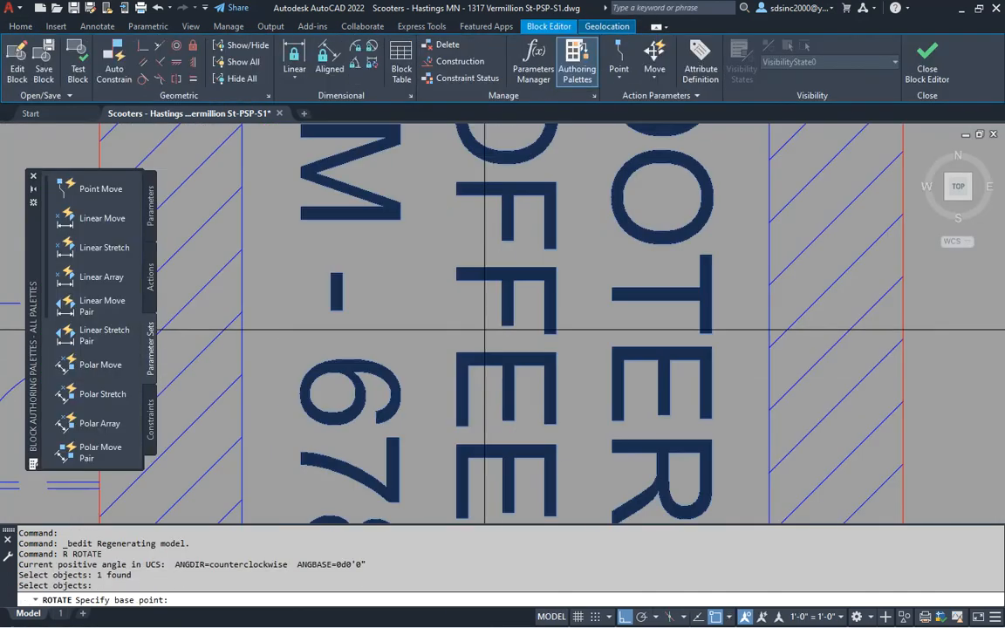
pyautogui.press('Escape')
pyautogui.press('Escape')
pyautogui.press('Escape')
# - Rotate the building label text 180 degrees about a point near the middle of the label
pyautogui.write('R')
pyautogui.press('Return')
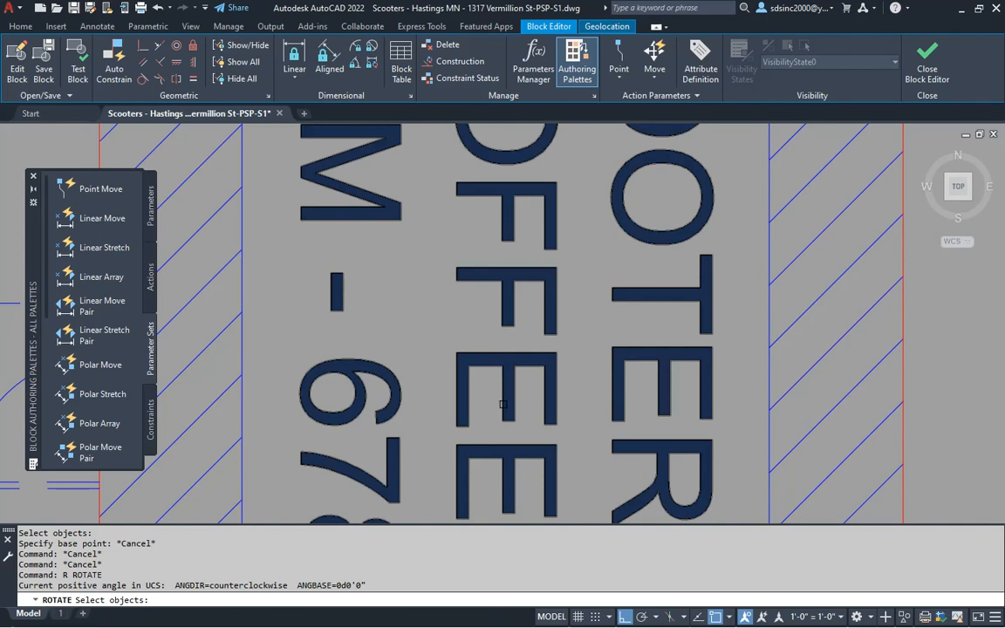
pyautogui.click(572, 353)
pyautogui.click(519, 394)
pyautogui.press('Return')
pyautogui.scroll(6, 523, 305)
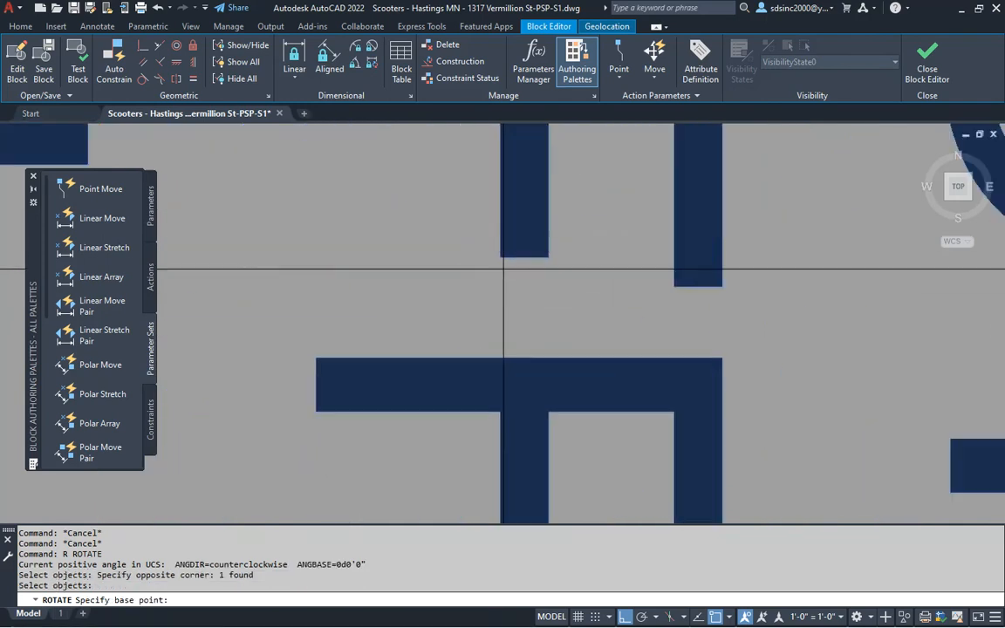
pyautogui.click(522, 305)
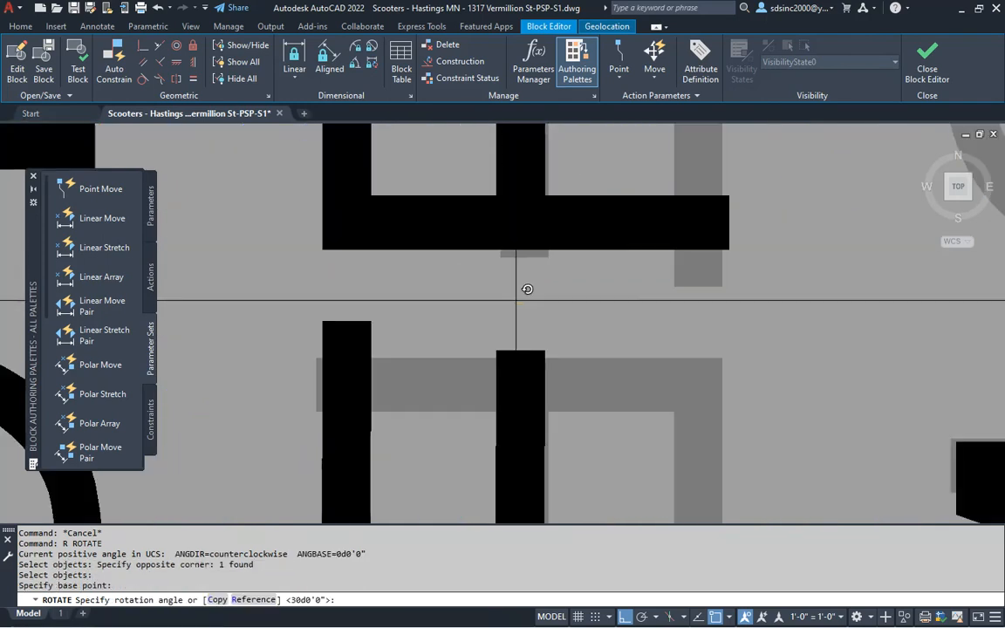
pyautogui.press('Return')
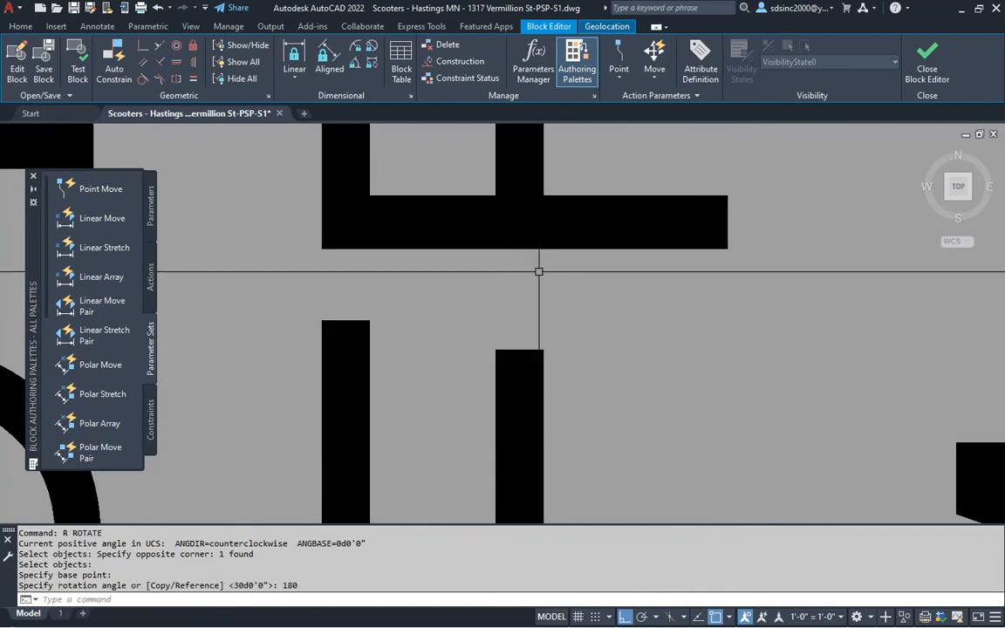
pyautogui.scroll(-4, 592, 310)
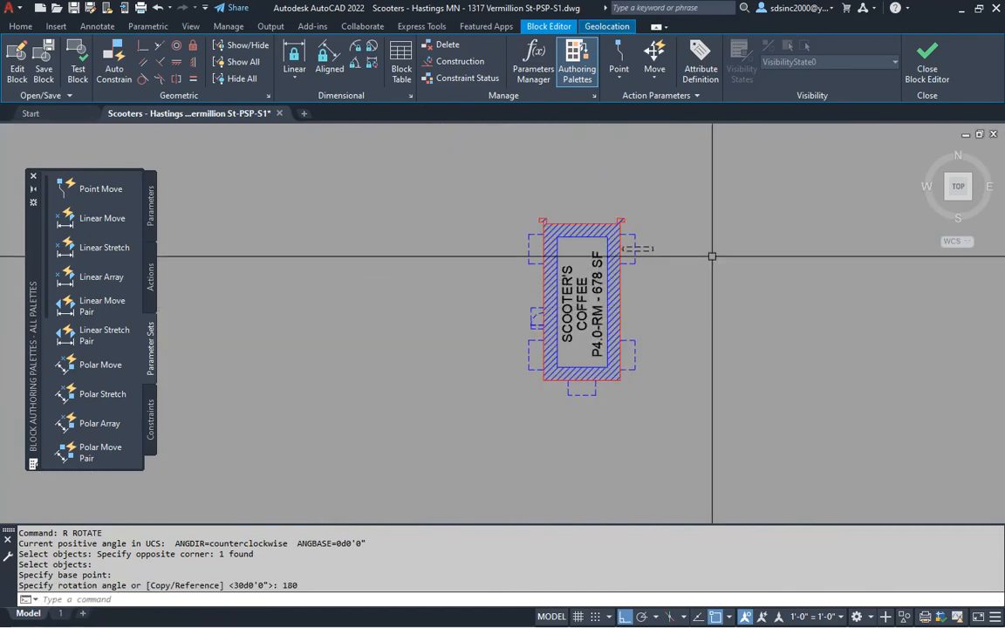
# - Close the Block Editor, saving the changes to the building block, and check the label on the site plan
pyautogui.click(926, 63)
pyautogui.click(510, 299)
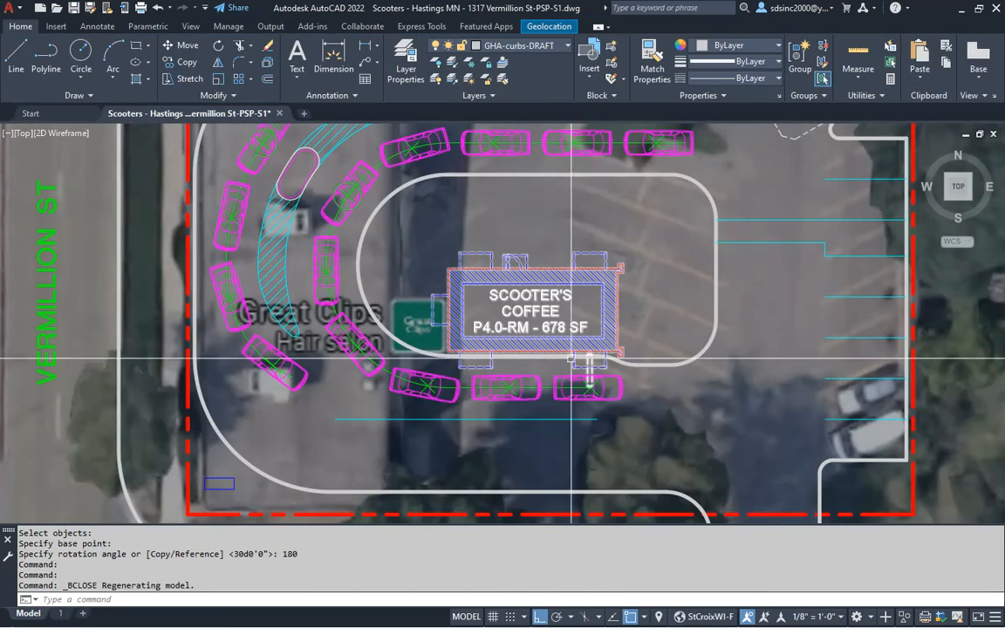
pyautogui.moveTo(693, 343)
pyautogui.mouseDown(button='middle')
pyautogui.moveTo(615, 350)
pyautogui.moveTo(615, 361)
pyautogui.moveTo(596, 358)
pyautogui.moveTo(598, 375)
pyautogui.moveTo(580, 358)
pyautogui.moveTo(585, 370)
pyautogui.mouseUp(button='middle')
pyautogui.scroll(-4, 614, 350)
pyautogui.scroll(2, 597, 358)
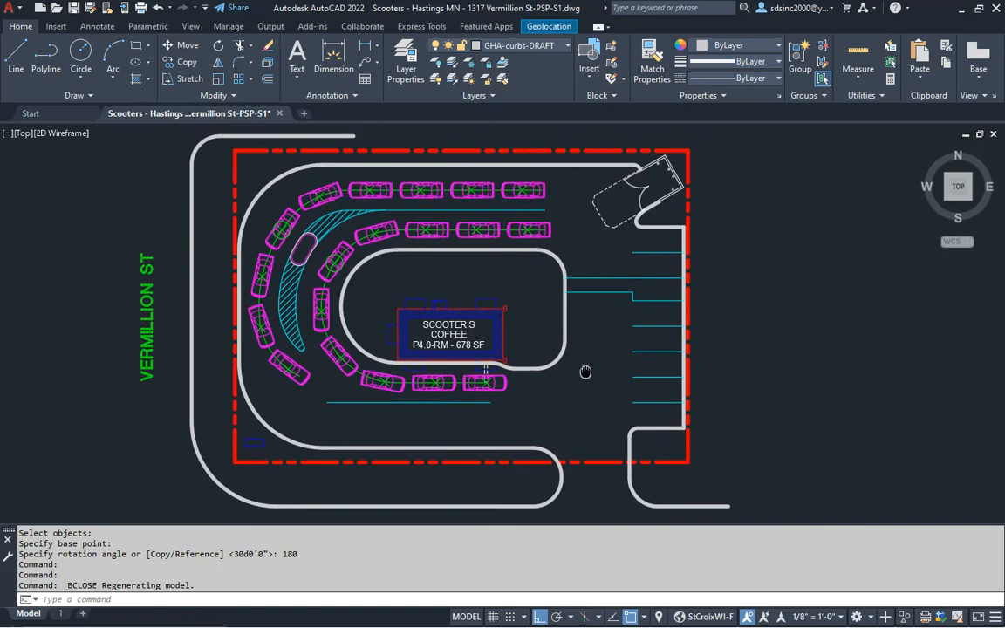